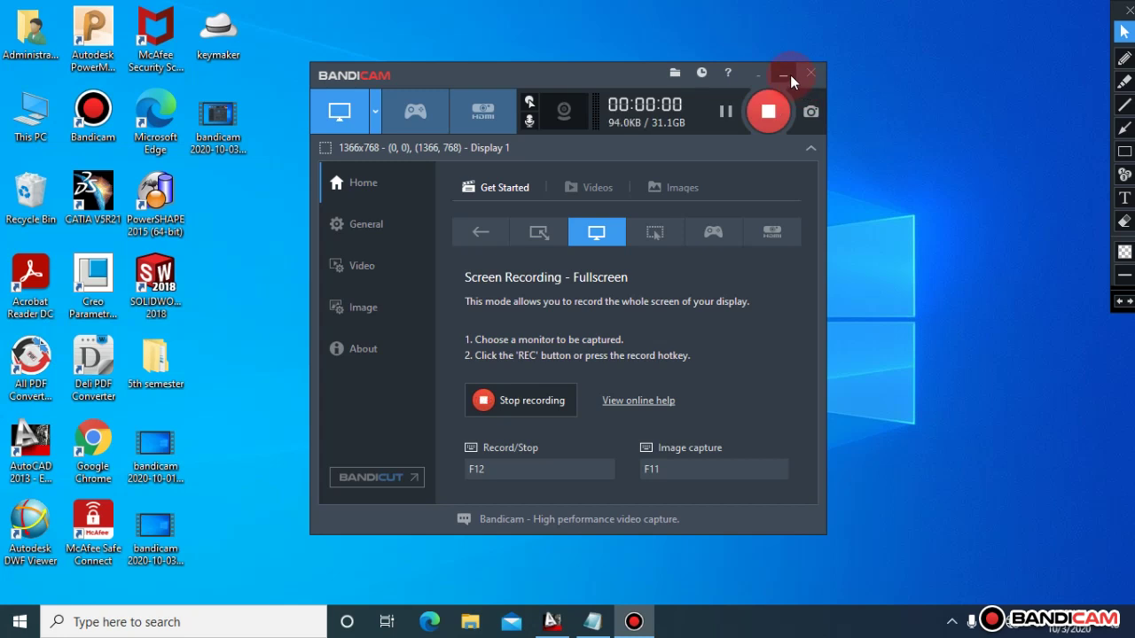
- Minimize the Bandicam recorder window so the desktop shows while recording
click(790, 75)
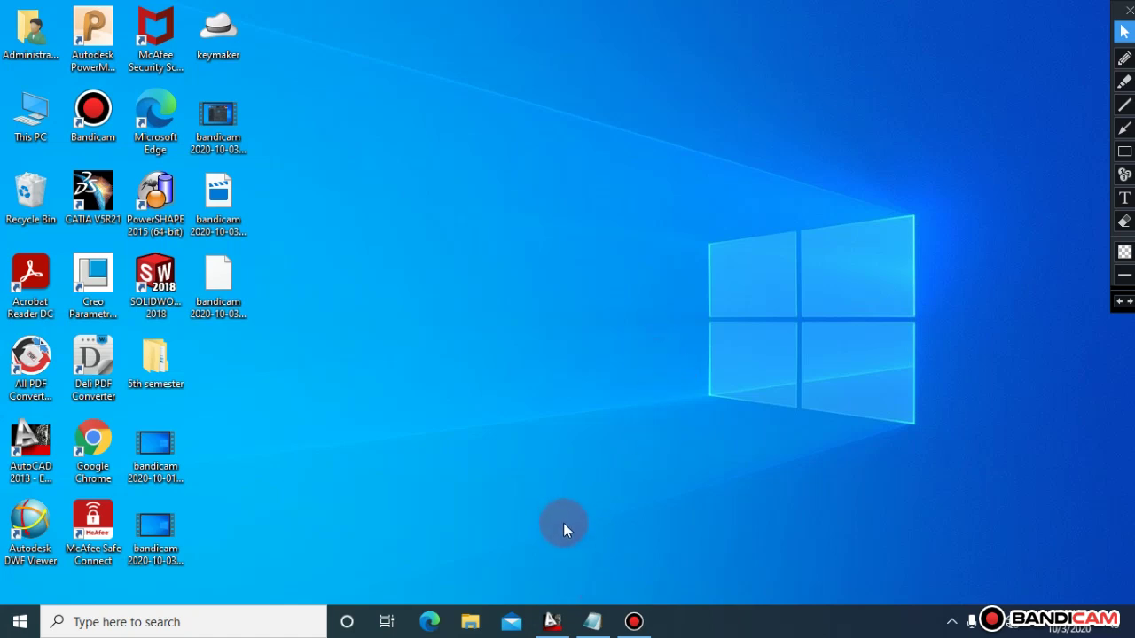
- Bring AutoCAD's blank Drawing1 to the front and wheel-zoom in and out
click(552, 621)
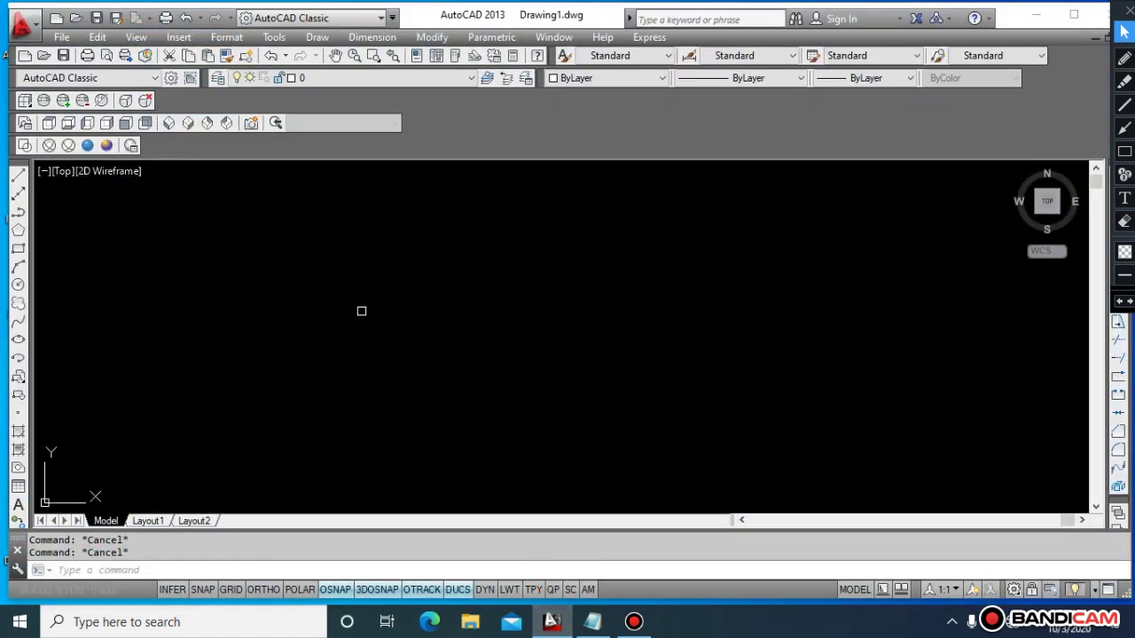
scroll(360, 314, down, 2)
scroll(360, 314, down, 1)
scroll(360, 314, up, 2)
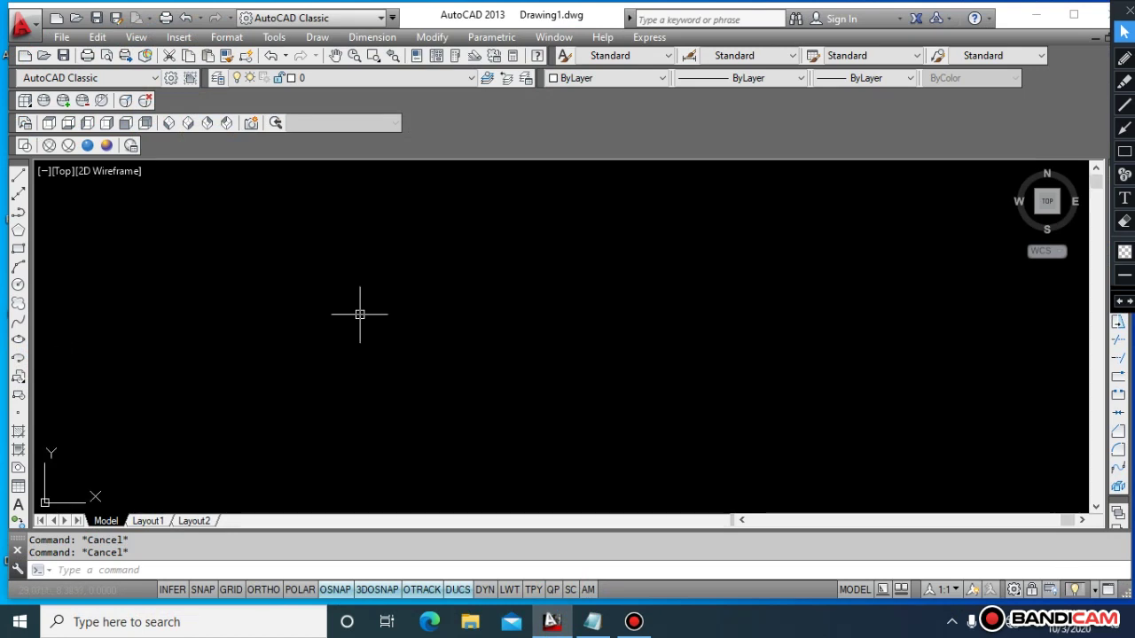
scroll(360, 314, up, 1)
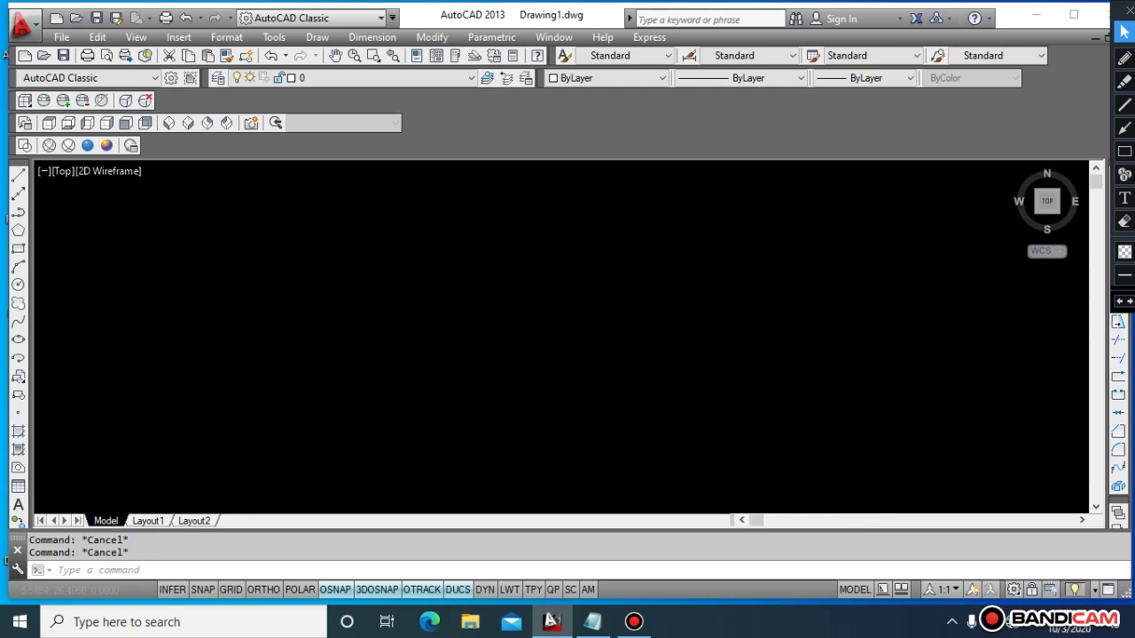
scroll(497, 329, down, 2)
scroll(496, 337, down, 3)
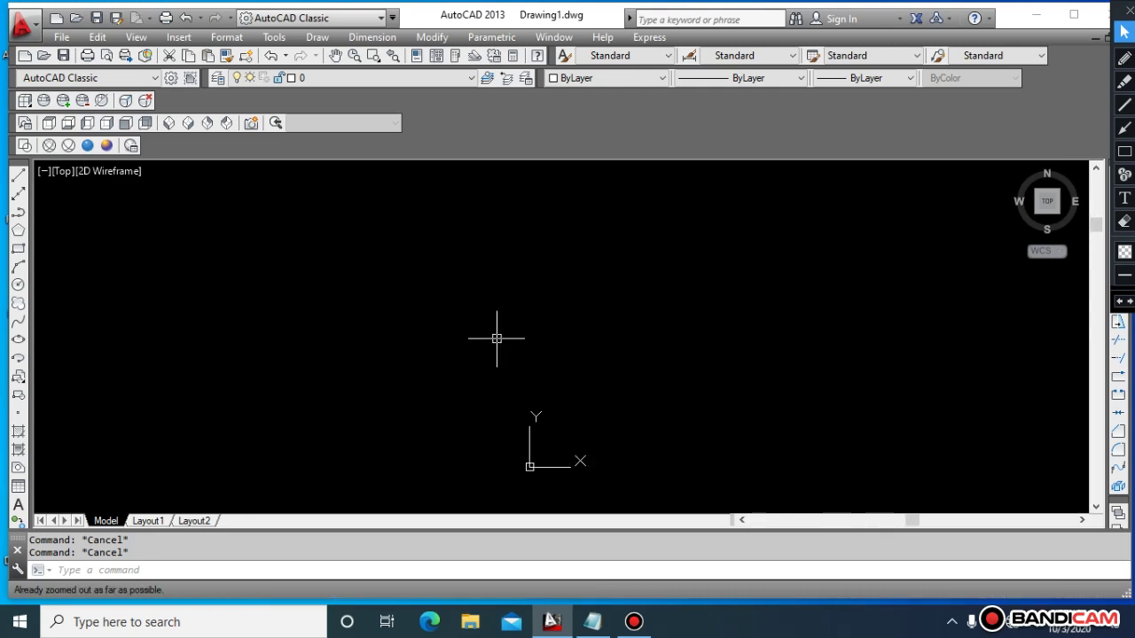
scroll(496, 338, up, 2)
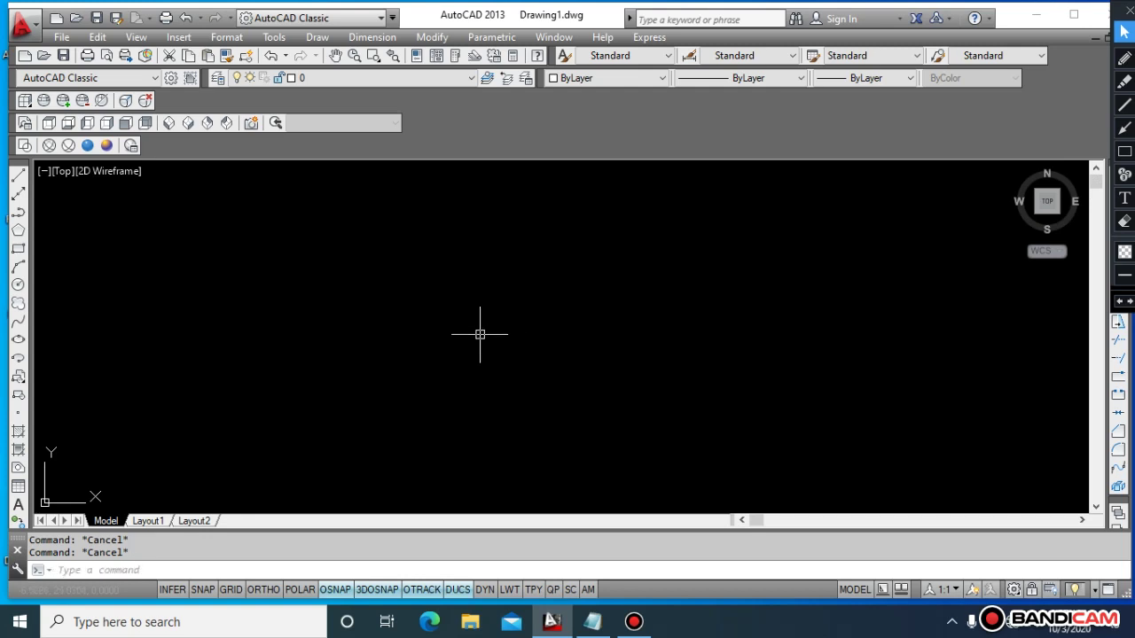
- Draw a horizontal line with the L command, turning on Ortho with F8
text(l)
key(Return)
click(424, 298)
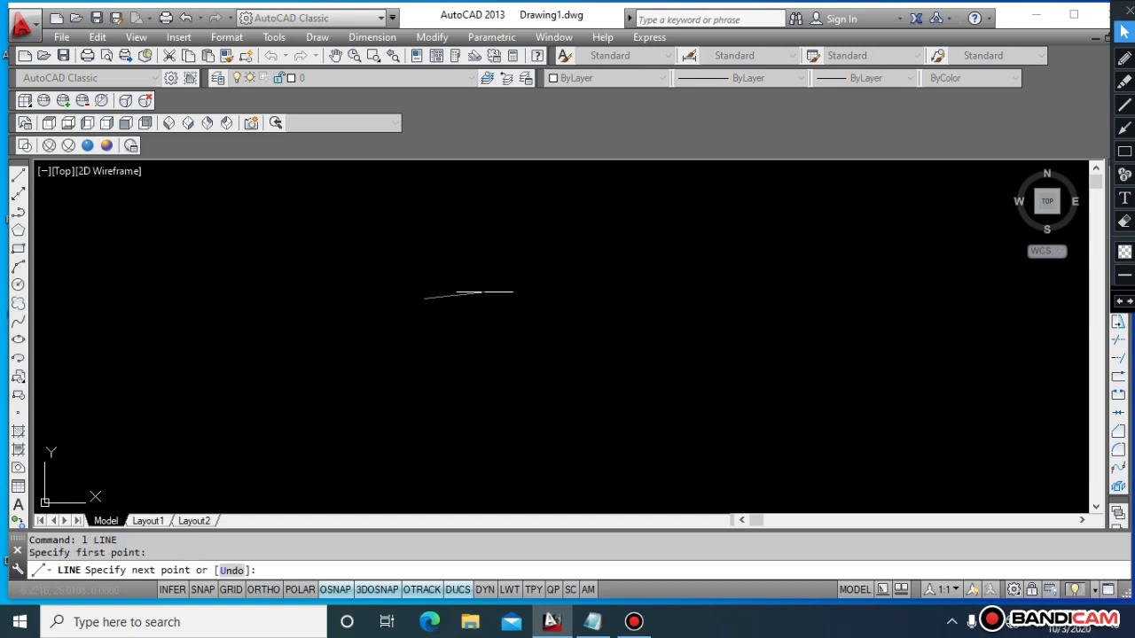
key(F8)
click(636, 299)
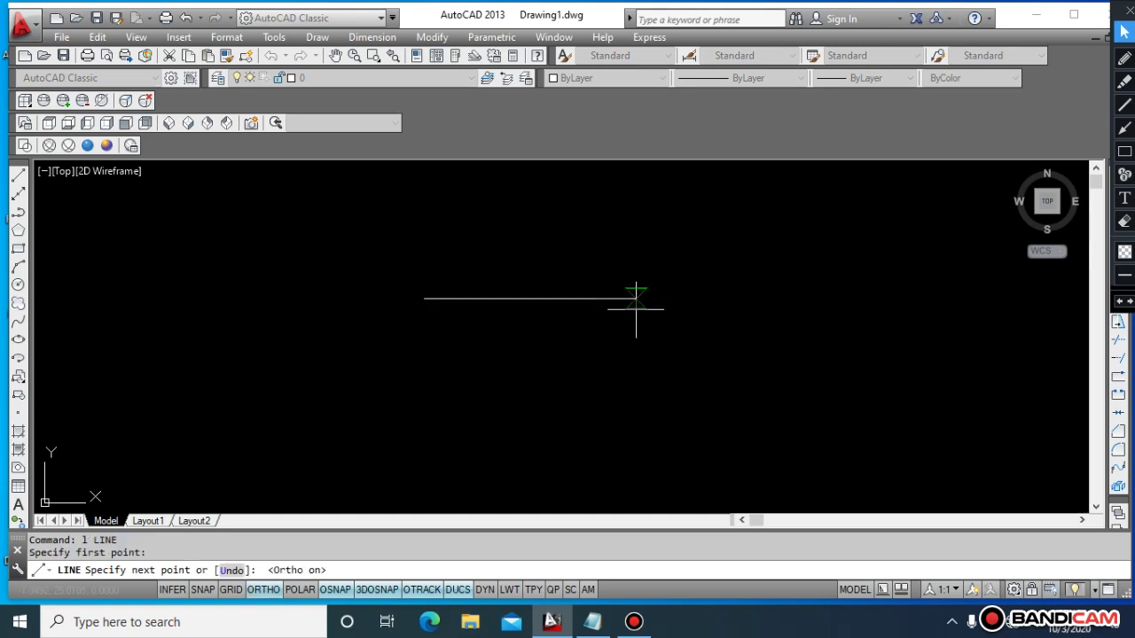
key(Escape)
key(Escape)
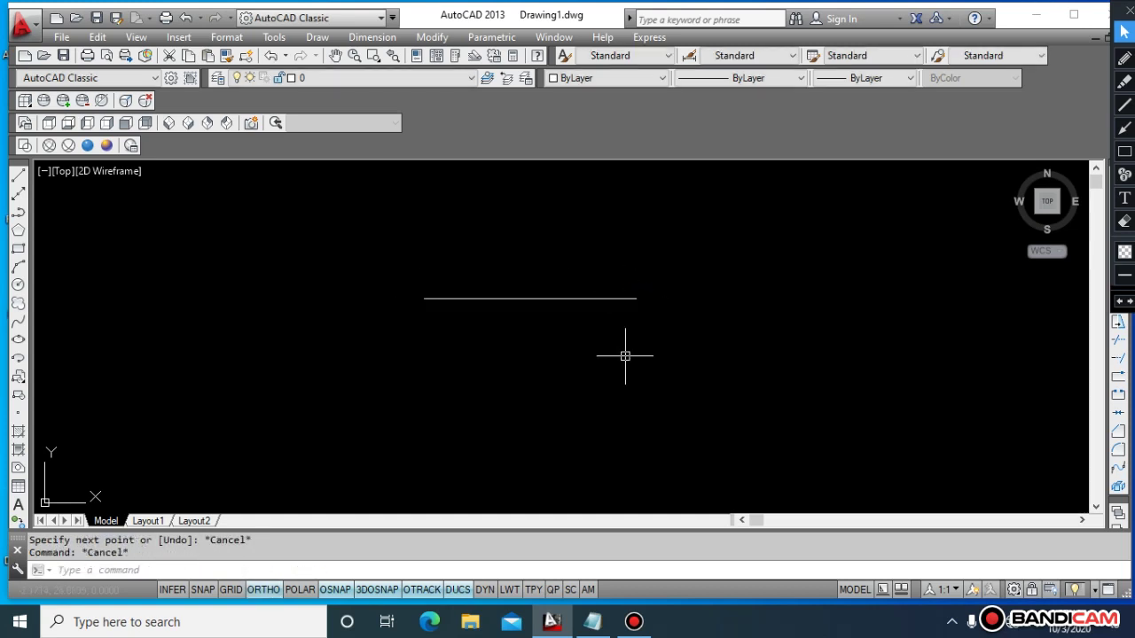
key(Escape)
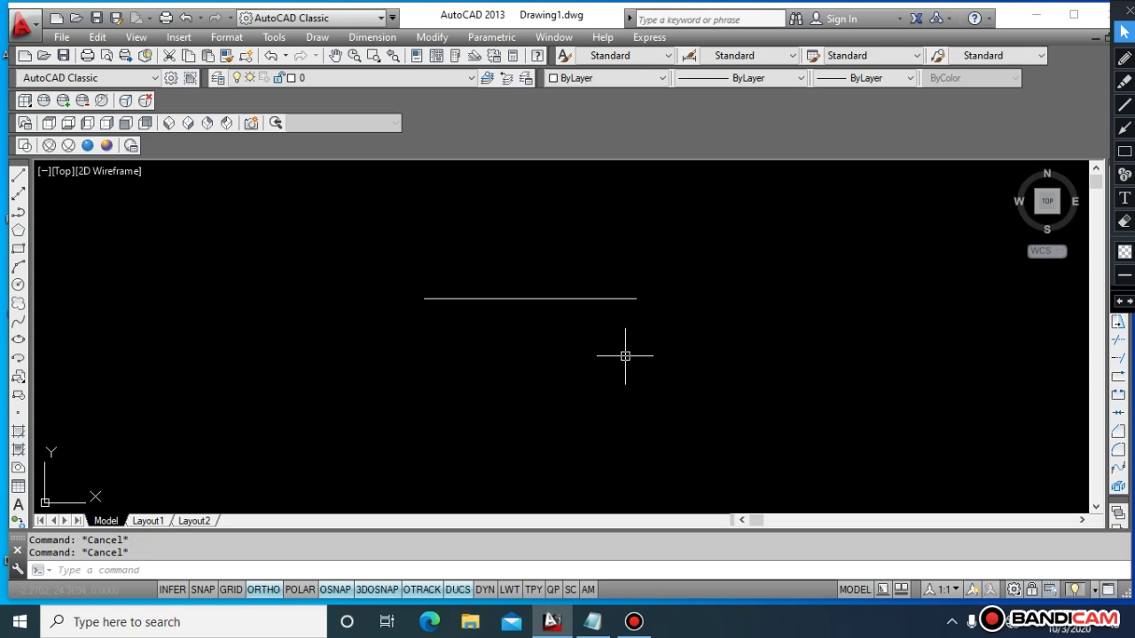
- Zoom in and out around the new line with the mouse wheel
scroll(580, 304, down, 3)
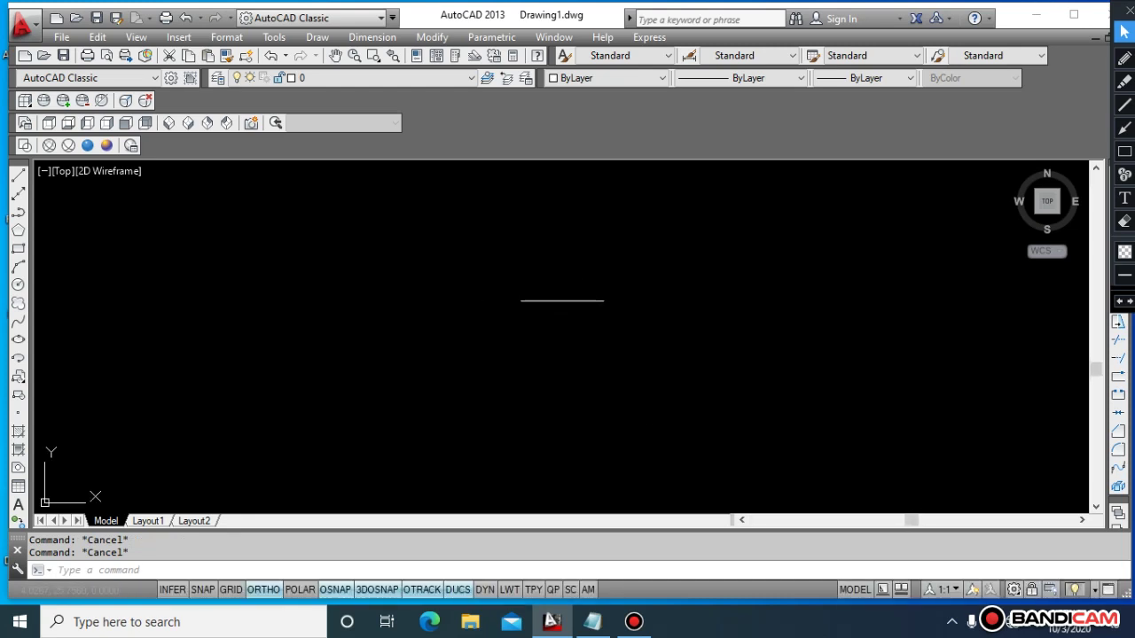
scroll(633, 307, up, 2)
scroll(639, 319, down, 2)
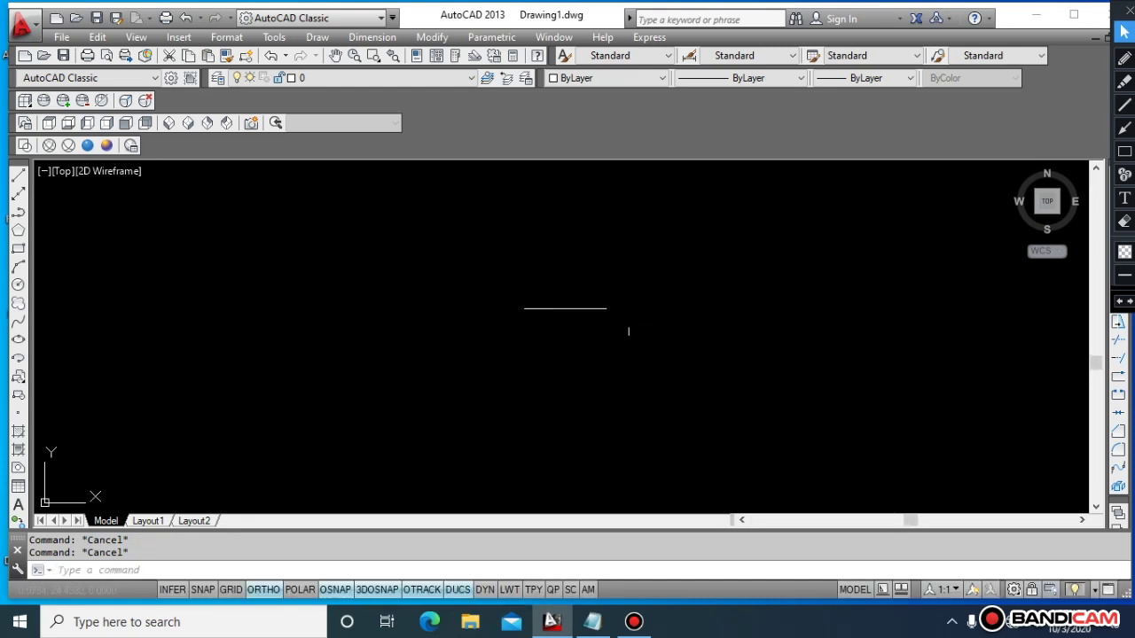
scroll(630, 335, up, 2)
scroll(631, 335, up, 2)
scroll(629, 333, up, 2)
scroll(627, 335, down, 4)
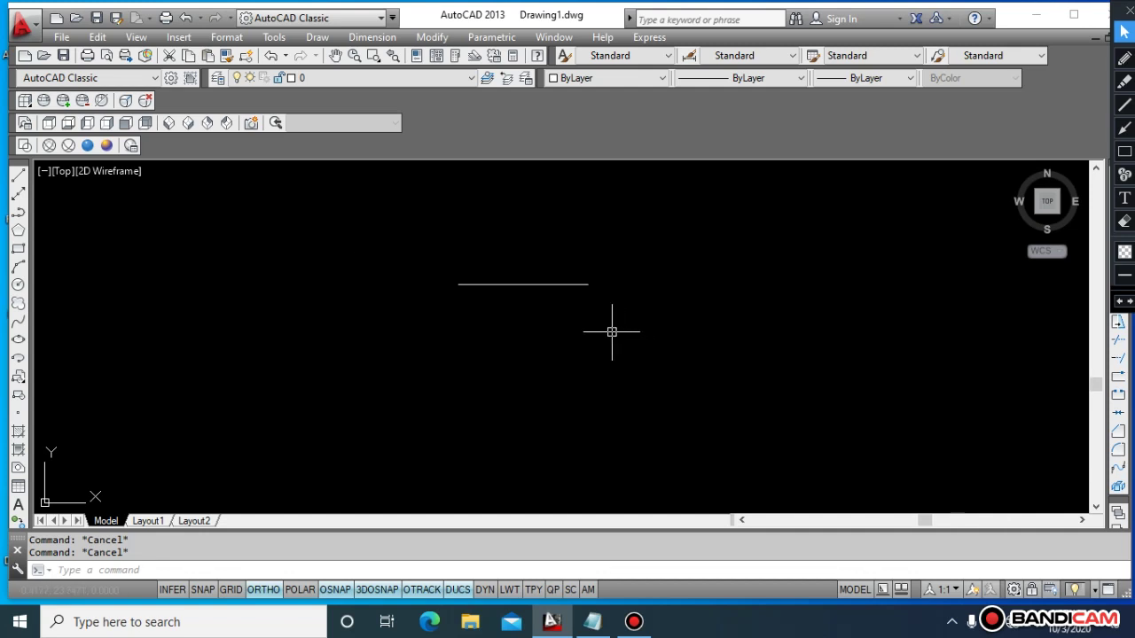
click(582, 572)
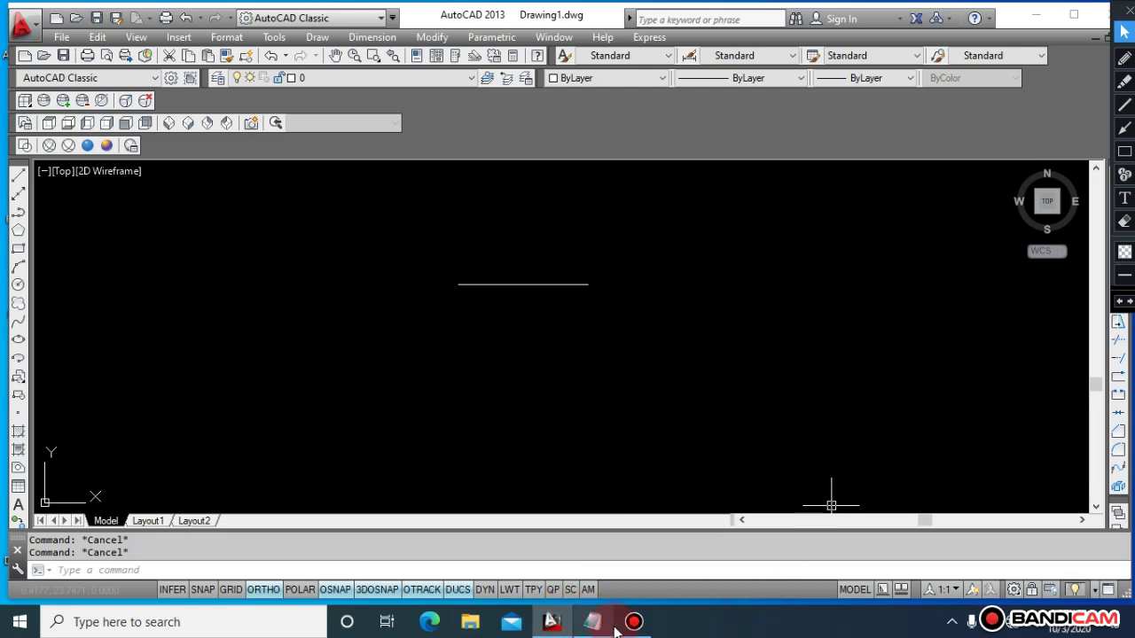
mouse_move(592, 622)
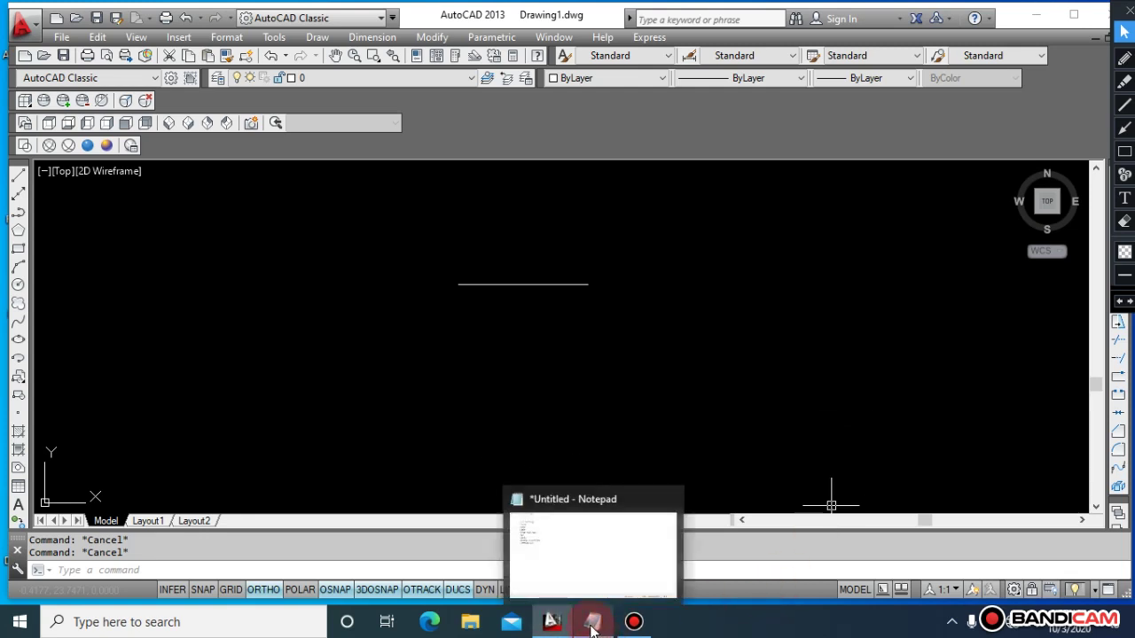
- Add the lines 'z enter e enter' and 'z enter w enter' to the Notepad notes
click(592, 625)
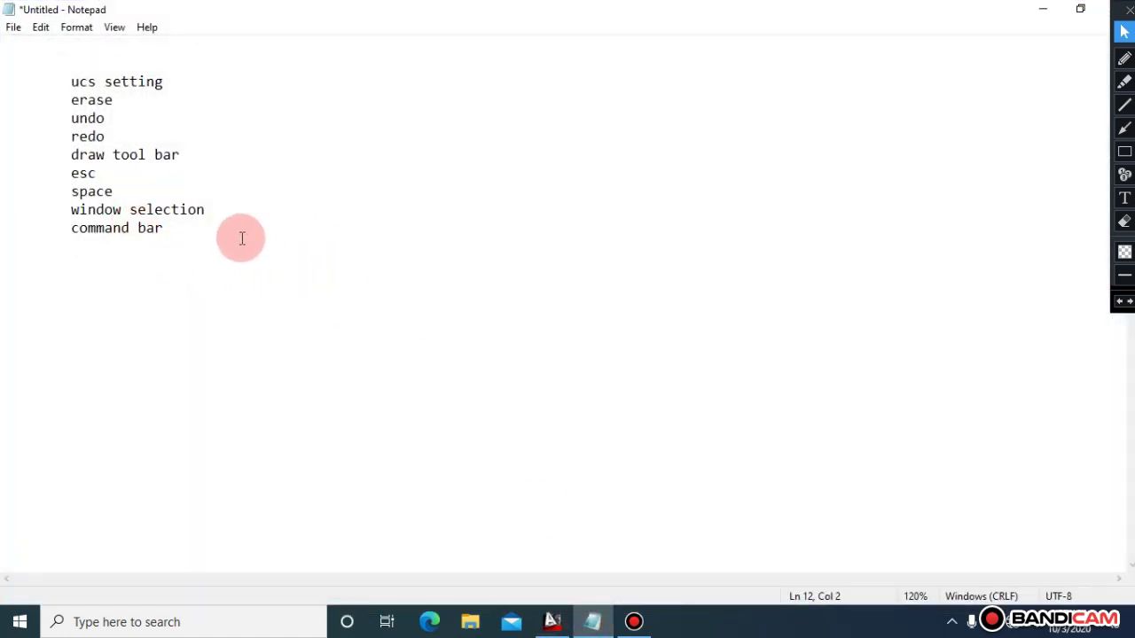
text(z )
text(enter e )
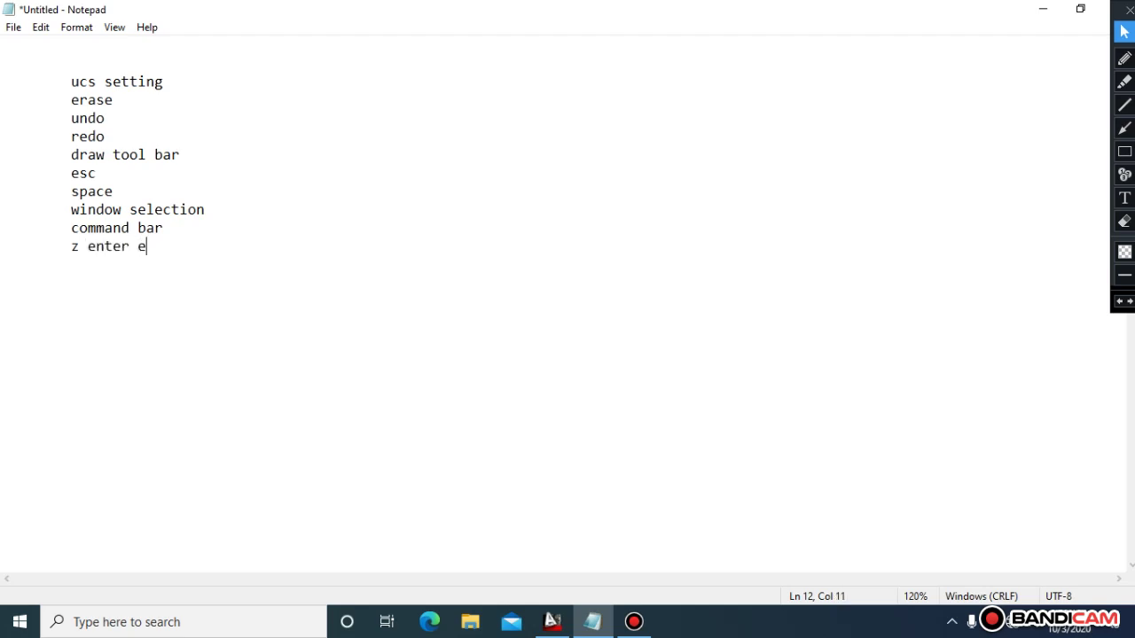
text(enter)
key(Return)
text(z )
text(ente)
key(BackSpace)
text(te)
text(r w ent)
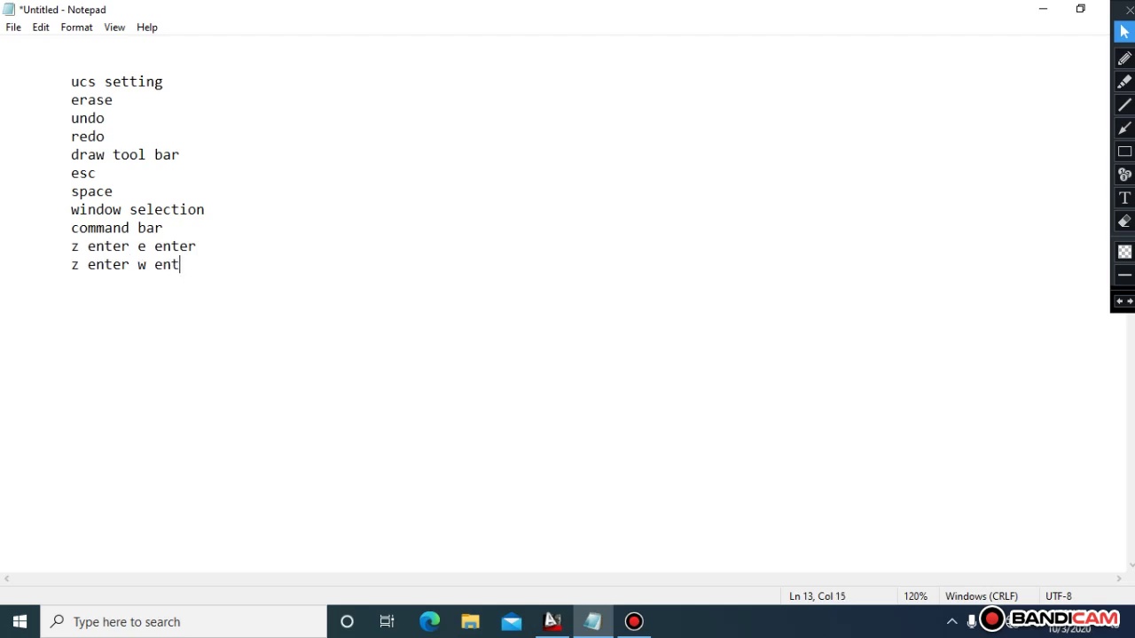
text(er)
key(Return)
- Add 'z enter r double enter' on a new line, then highlight the opening notes
text(z r)
key(BackSpace)
key(BackSpace)
text(enter )
text(r dou)
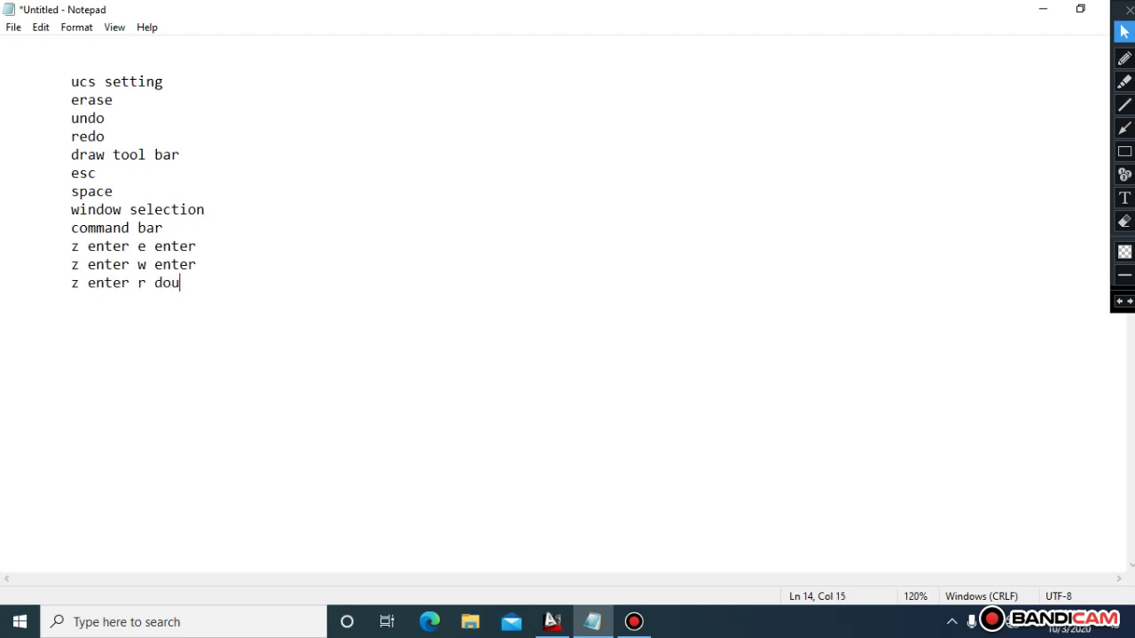
text(ble )
text(enter)
key(Return)
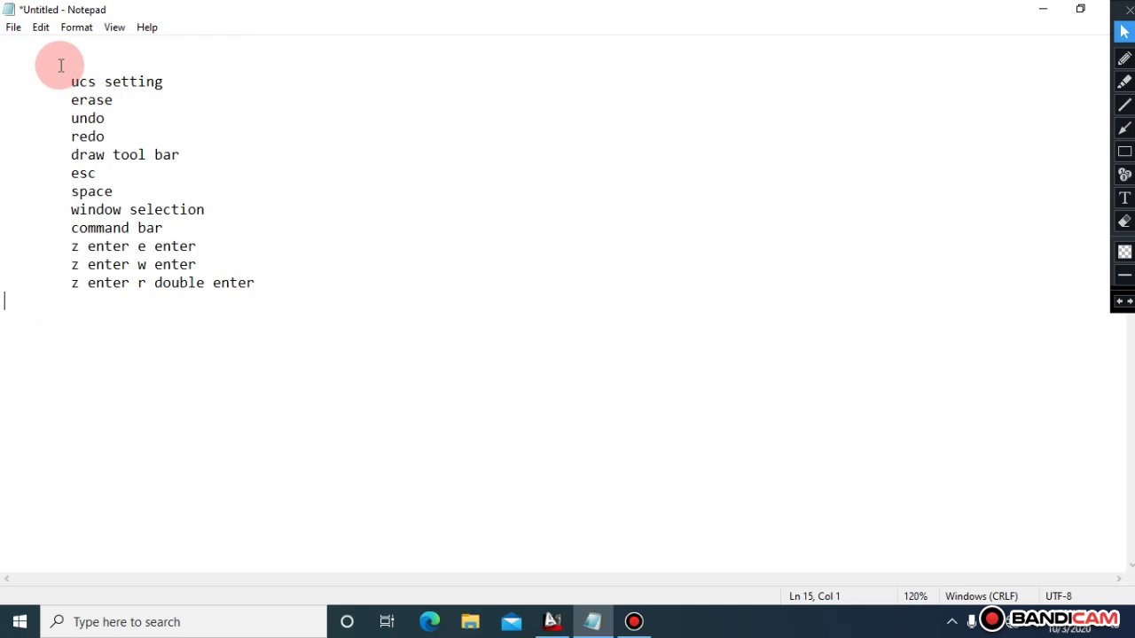
text(`)
drag(67, 80, 266, 337)
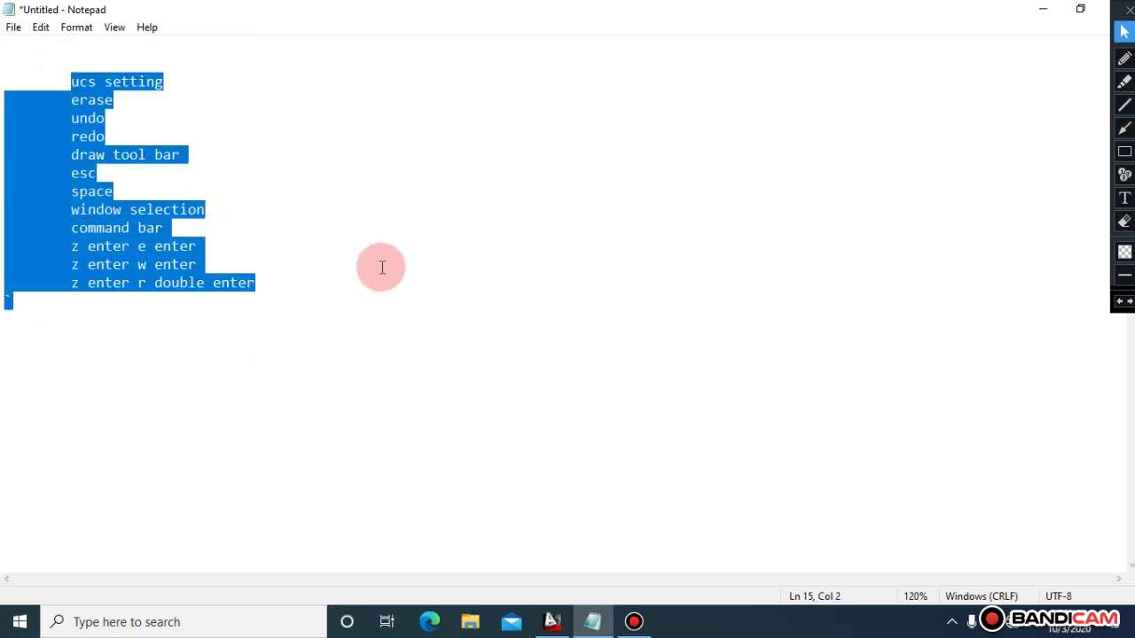
mouse_move(74, 78)
mouse_down()
mouse_move(287, 91)
mouse_move(195, 83)
mouse_up()
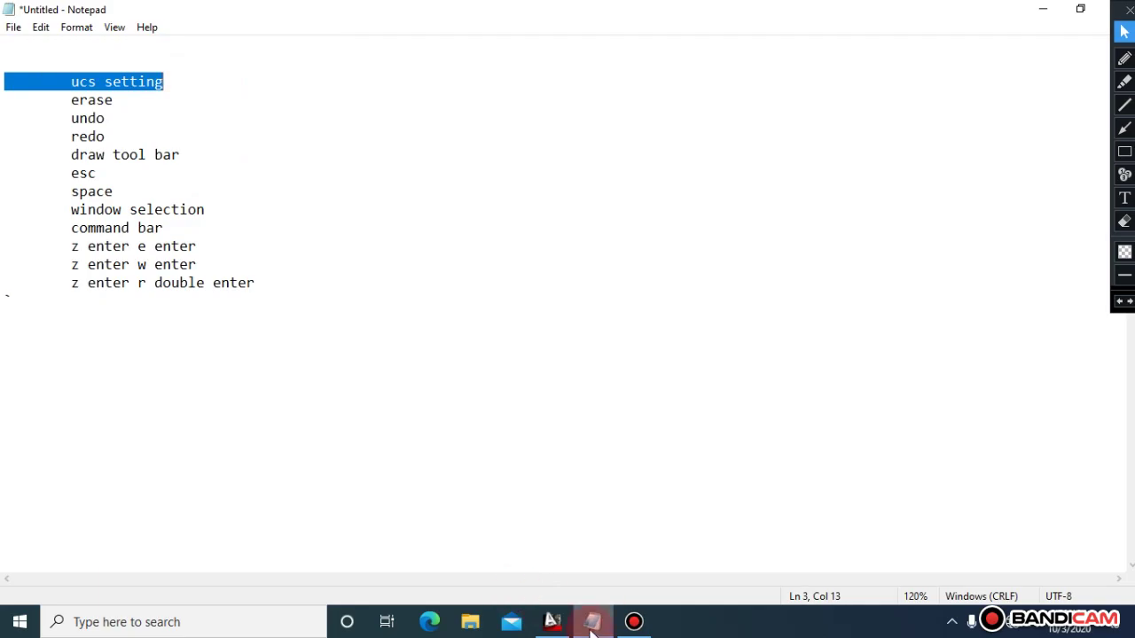
- Back in AutoCAD, window-select the horizontal line and erase it with E
click(552, 621)
click(587, 369)
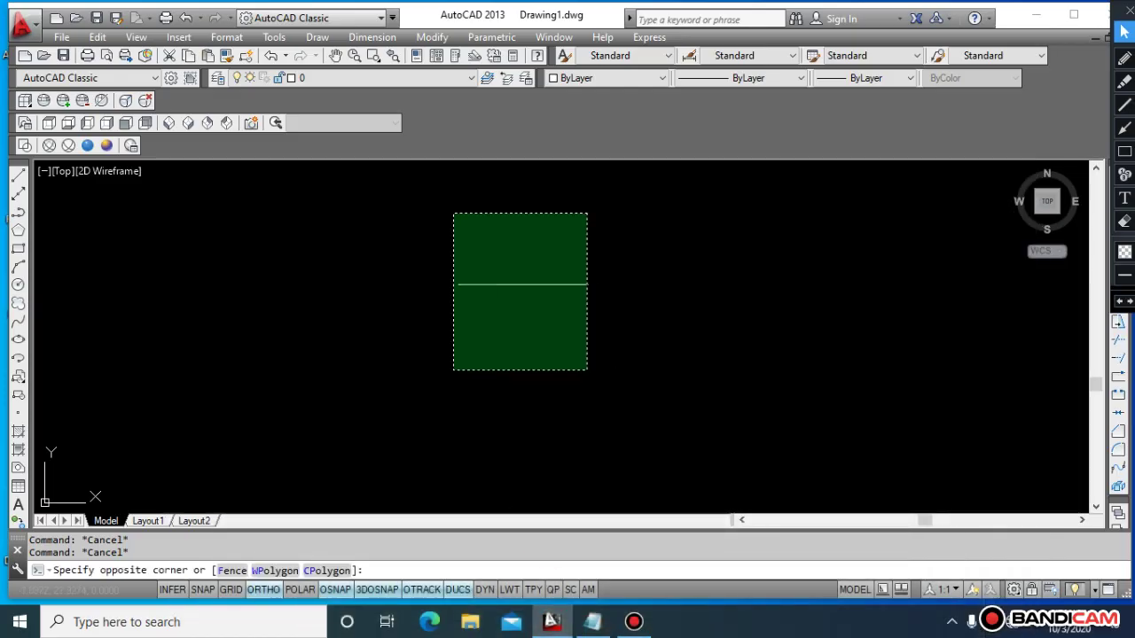
text(e)
key(Return)
key(Escape)
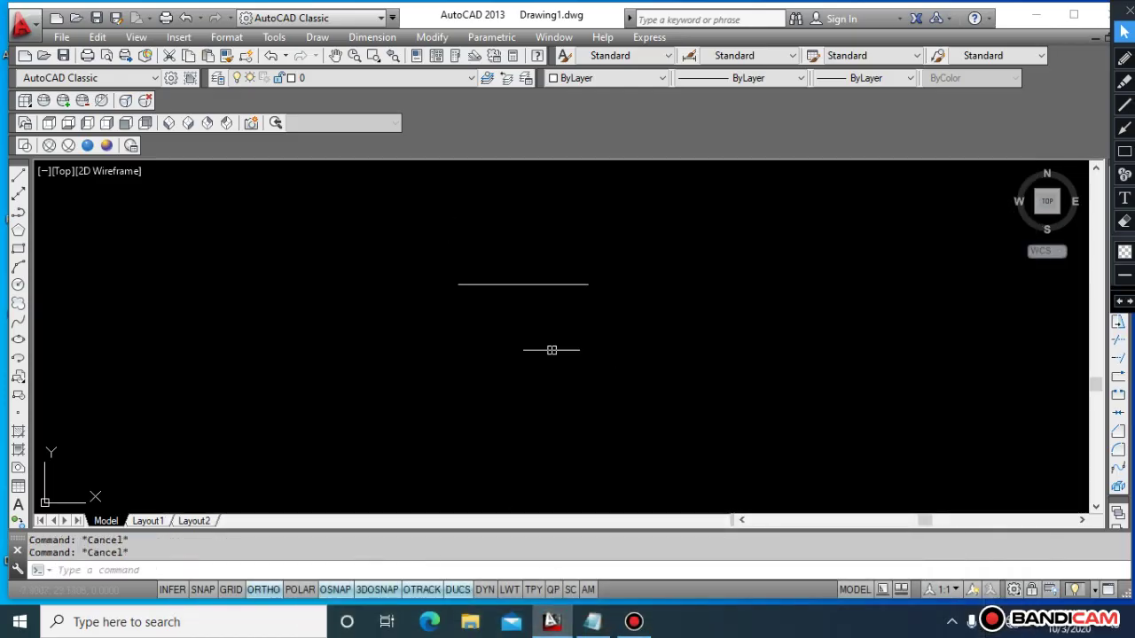
click(573, 358)
click(385, 195)
text(e)
key(Return)
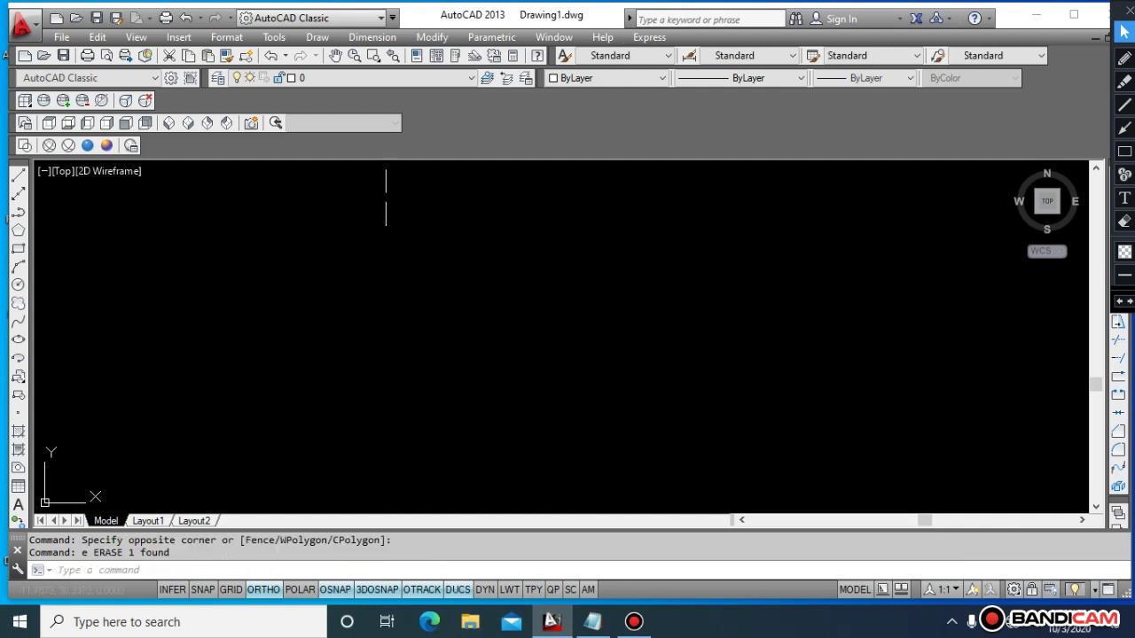
key(Escape)
key(Escape)
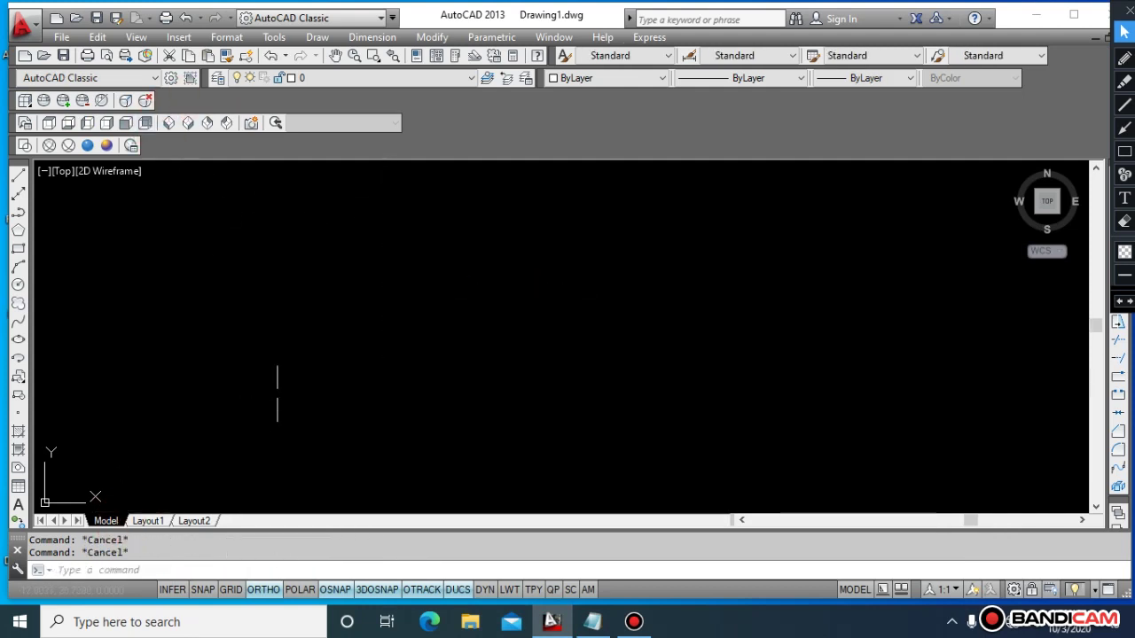
- Wheel-zoom around the emptied canvas and open a menu bar list
scroll(353, 381, up, 3)
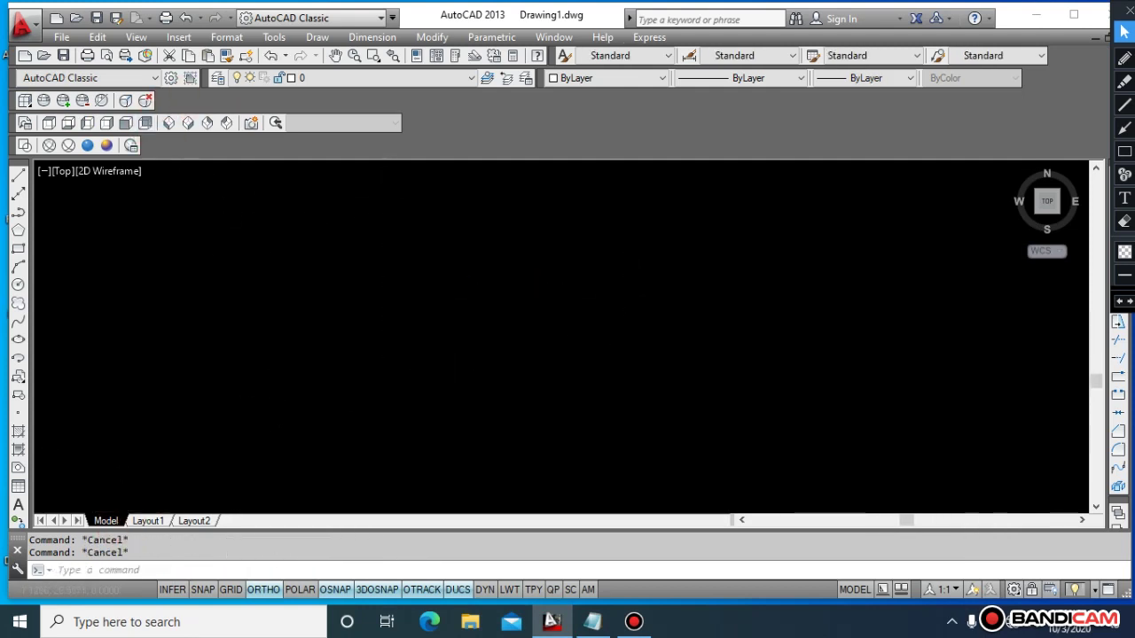
scroll(626, 278, down, 2)
scroll(626, 278, down, 2)
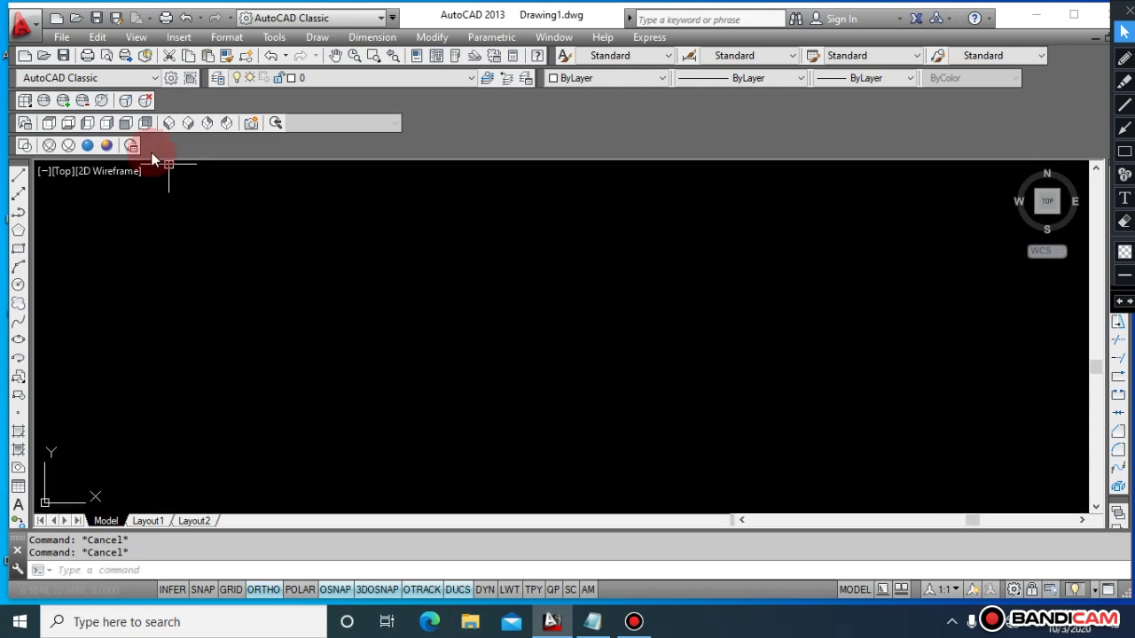
click(165, 38)
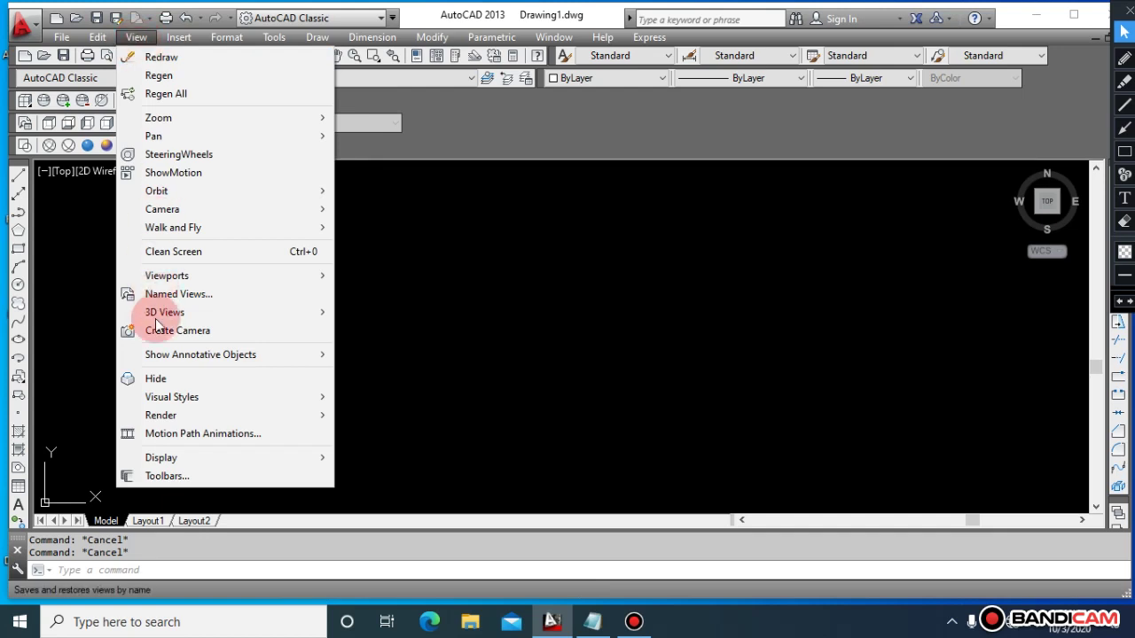
mouse_move(161, 458)
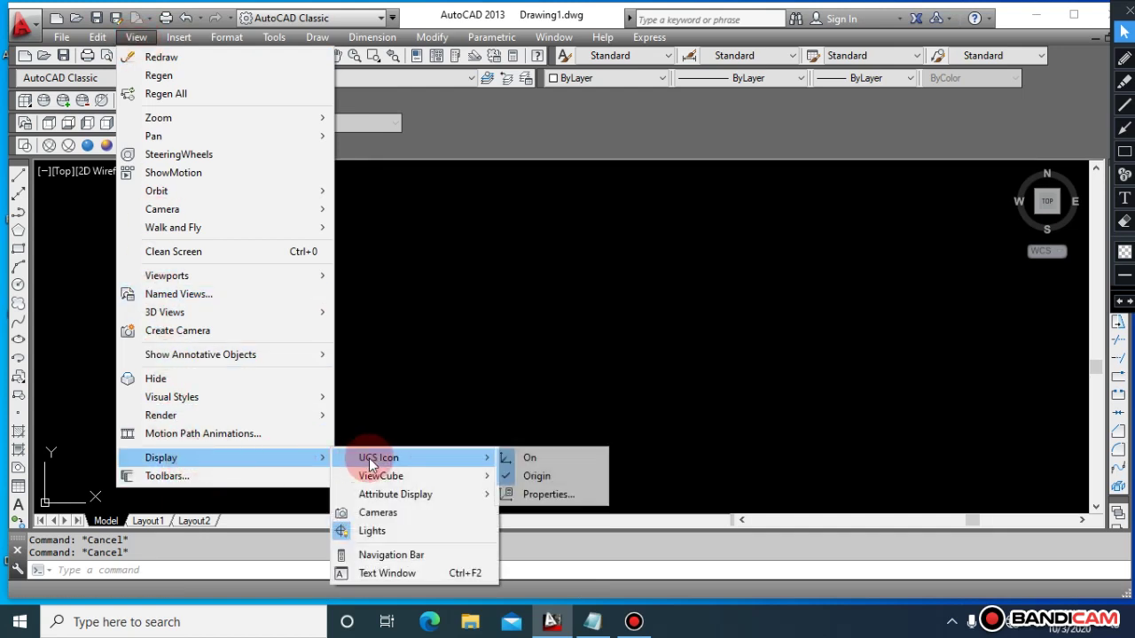
mouse_move(379, 458)
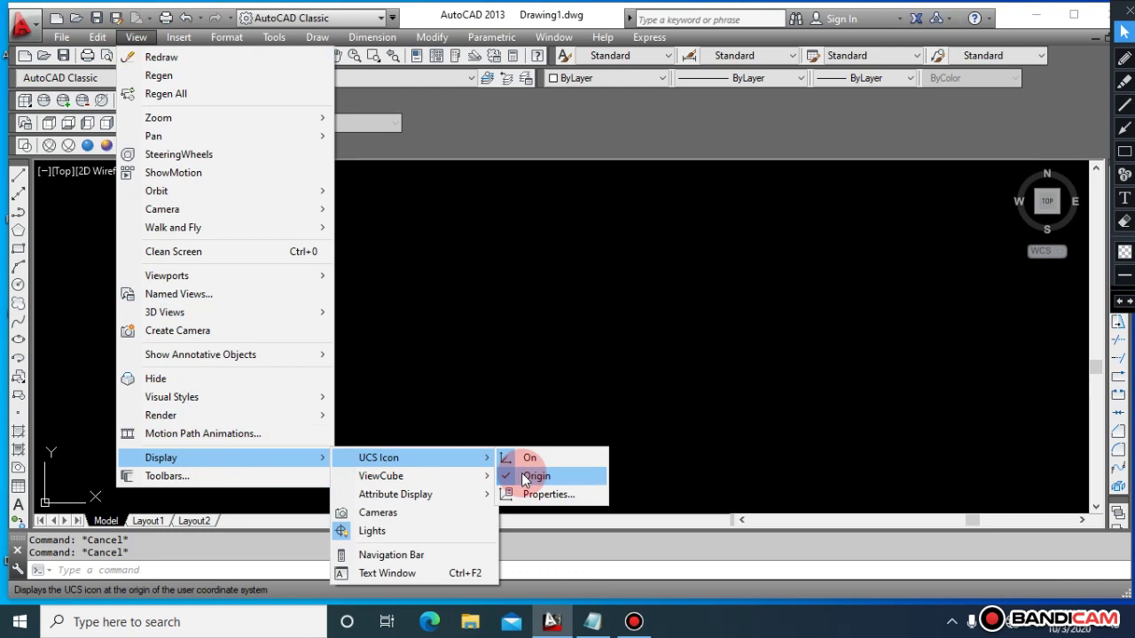
- Switch the UCS icon off and then back On via View > Display > UCS Icon
click(523, 457)
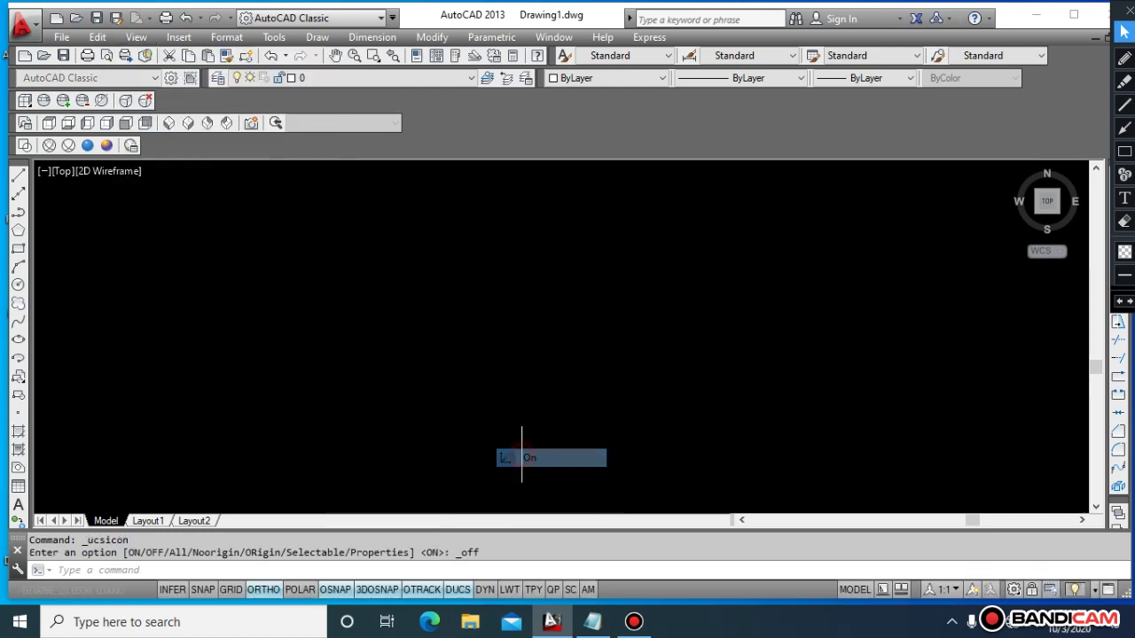
key(Escape)
key(Escape)
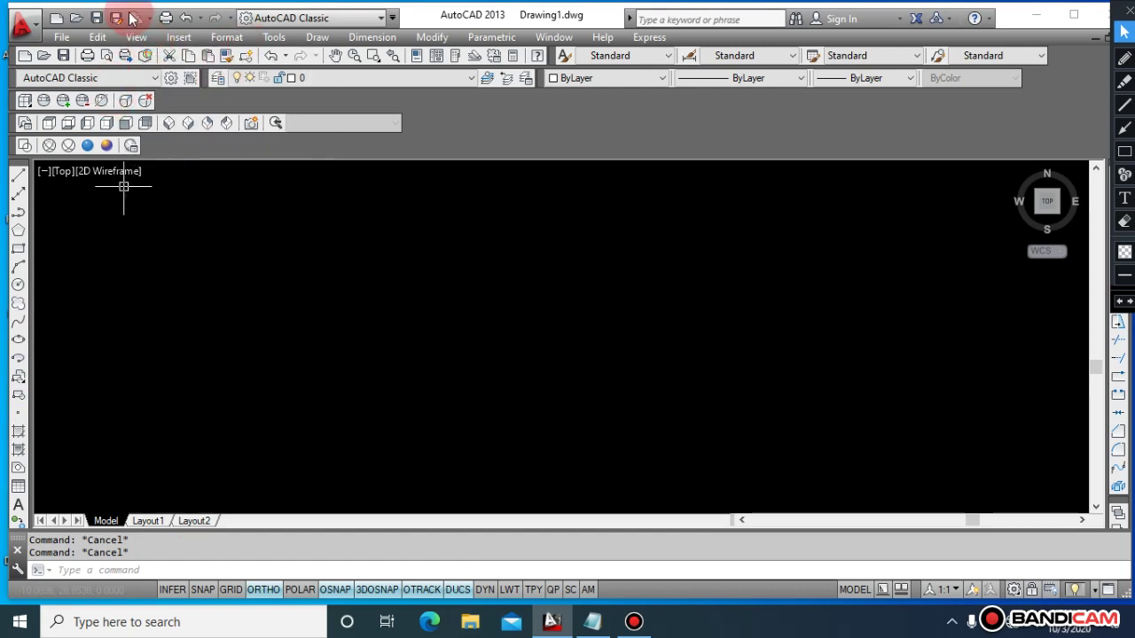
click(138, 38)
click(137, 37)
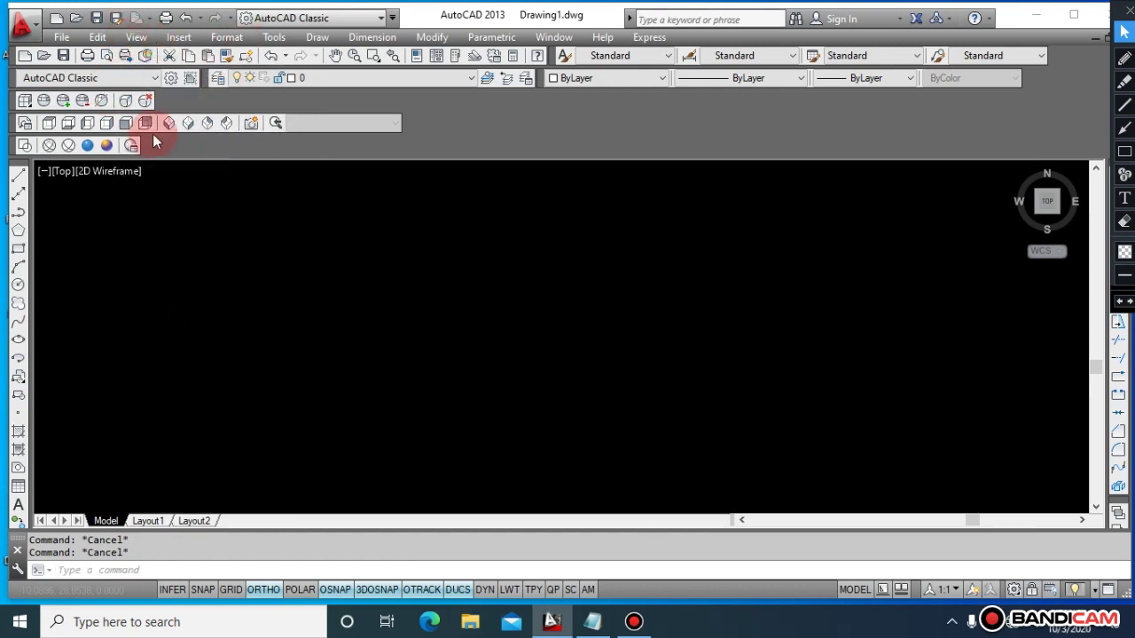
click(140, 38)
click(142, 39)
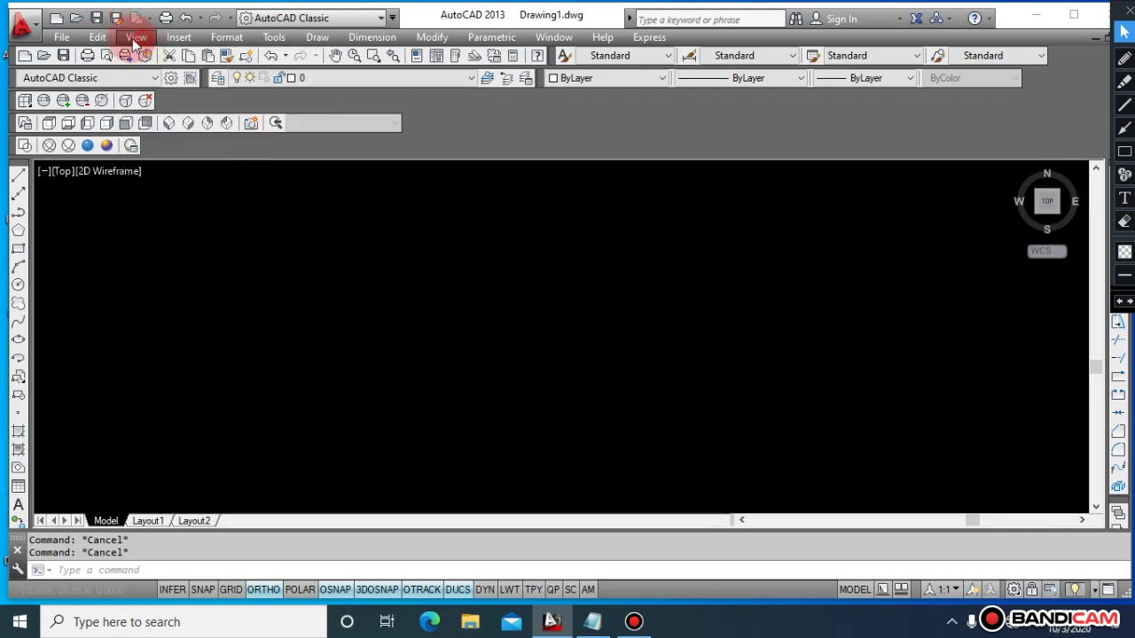
click(142, 39)
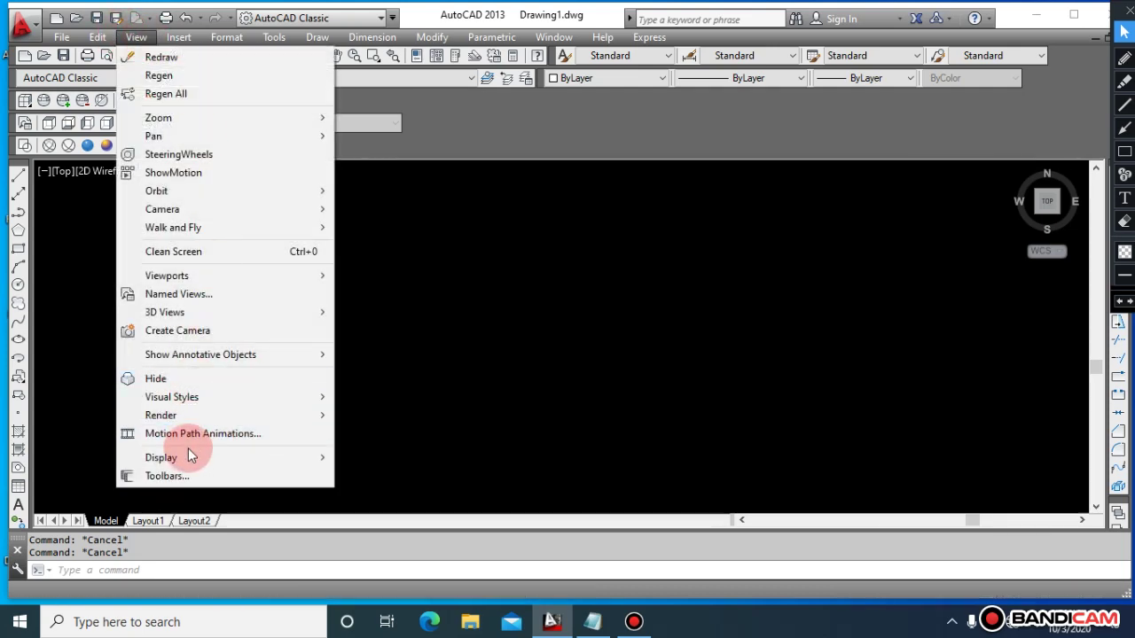
mouse_move(379, 457)
mouse_move(161, 457)
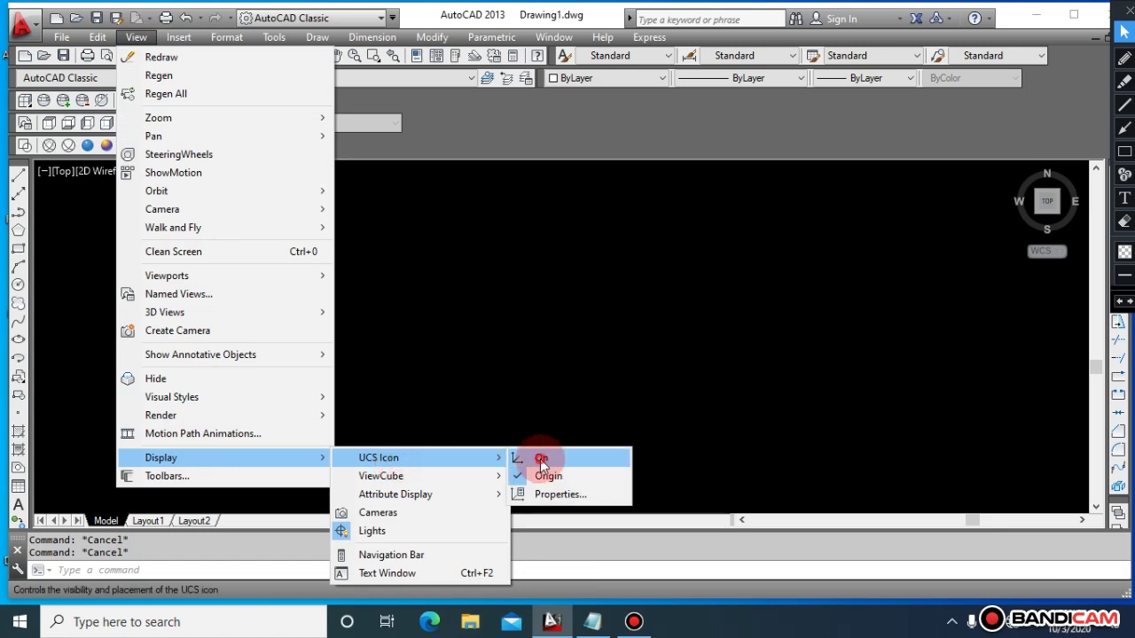
click(540, 457)
click(540, 459)
- Untick Origin for the UCS icon so it stays in the lower-left corner
click(142, 37)
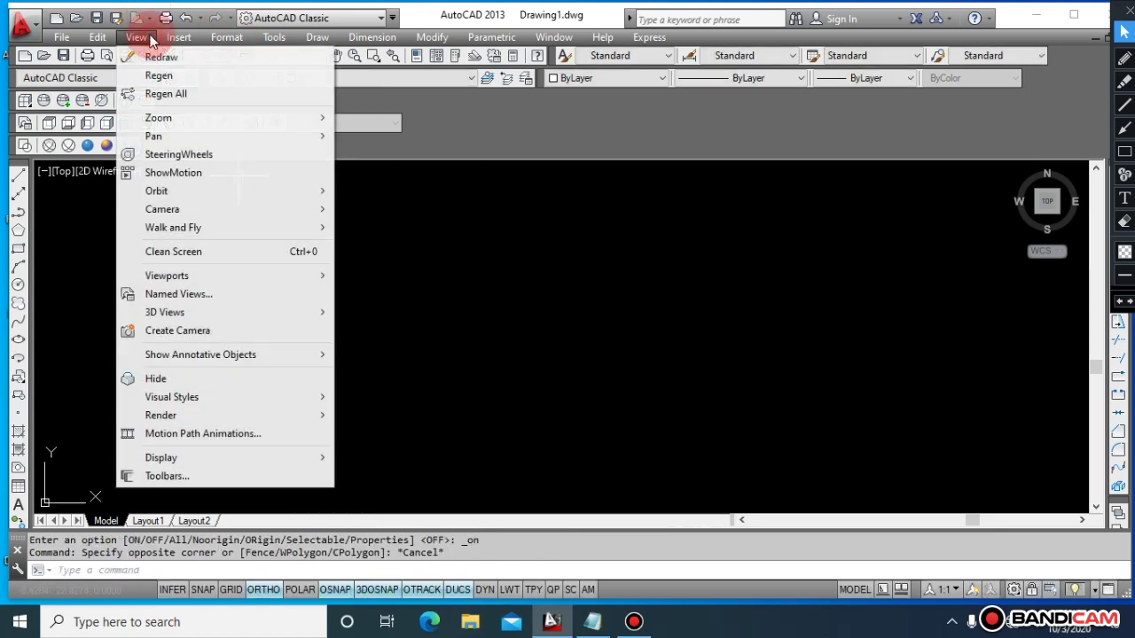
click(450, 468)
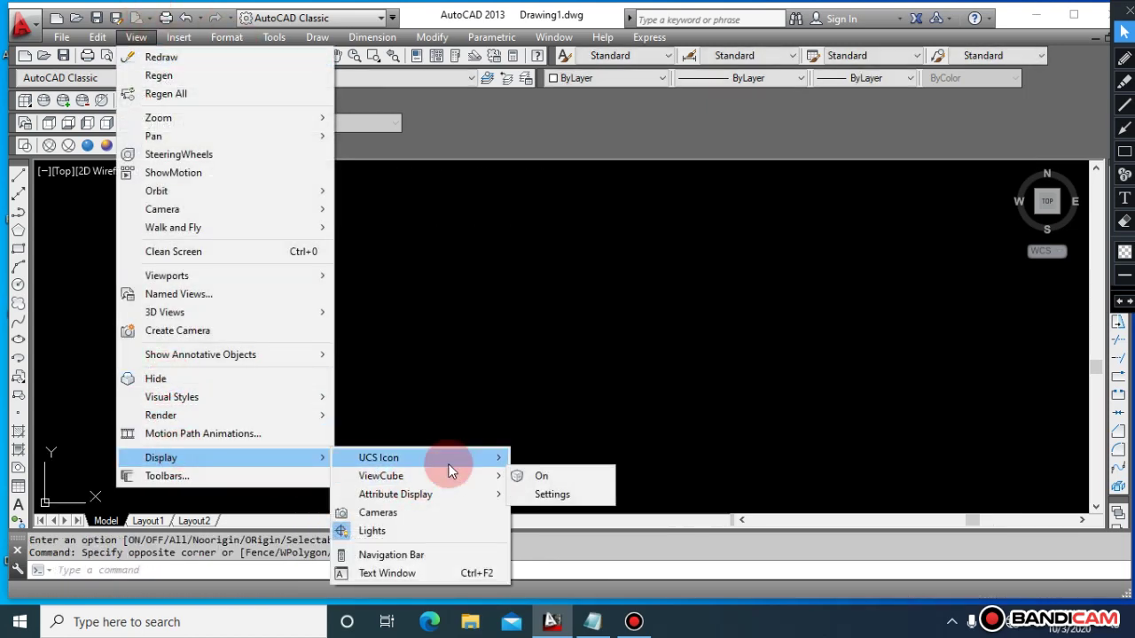
click(576, 483)
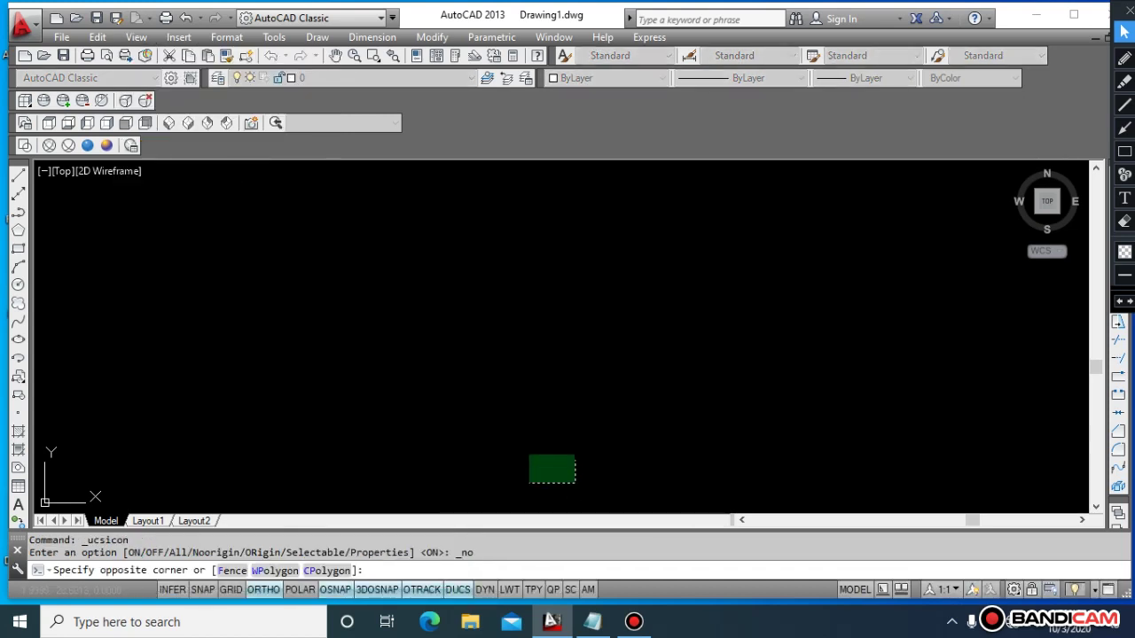
key(Escape)
key(Escape)
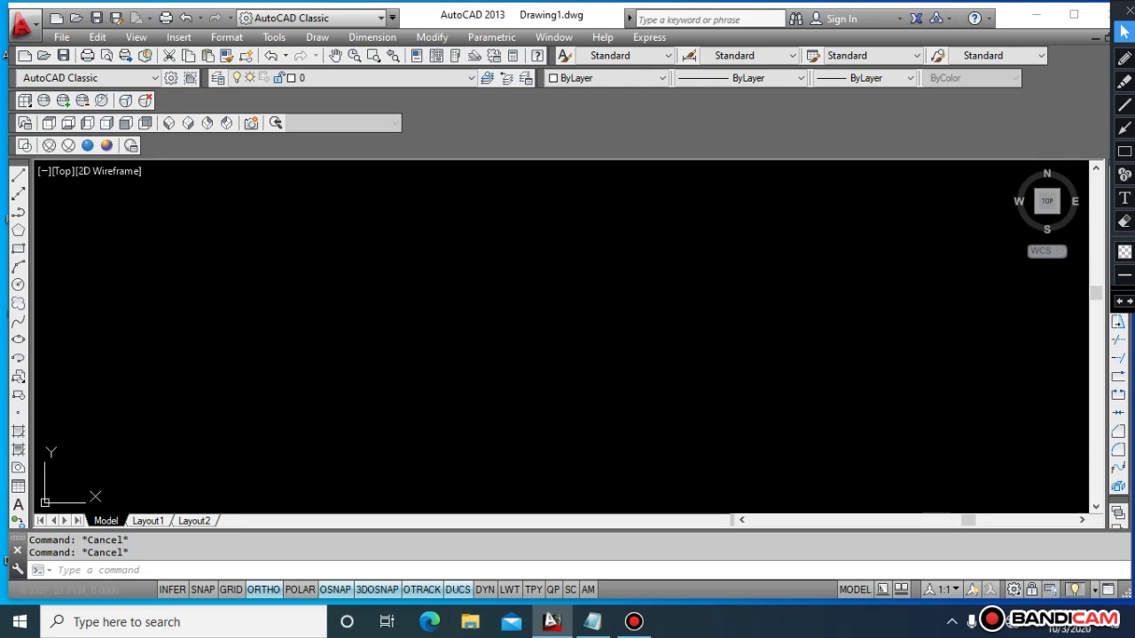
scroll(516, 324, down, 1)
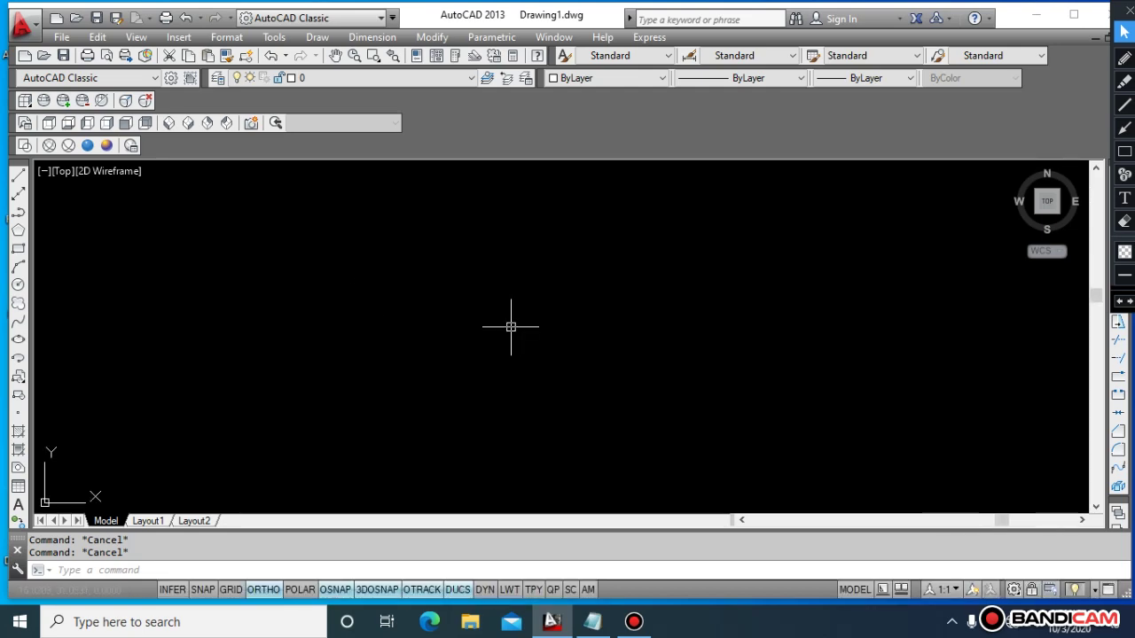
- Highlight the 'erase' note in Notepad and return to AutoCAD
click(592, 622)
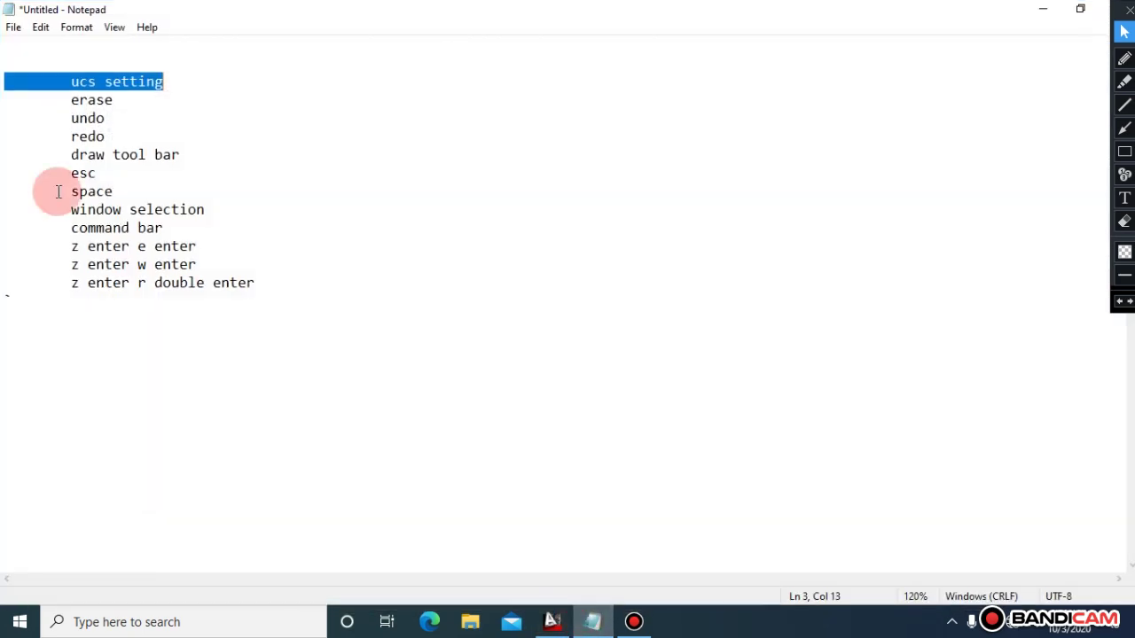
drag(69, 100, 114, 100)
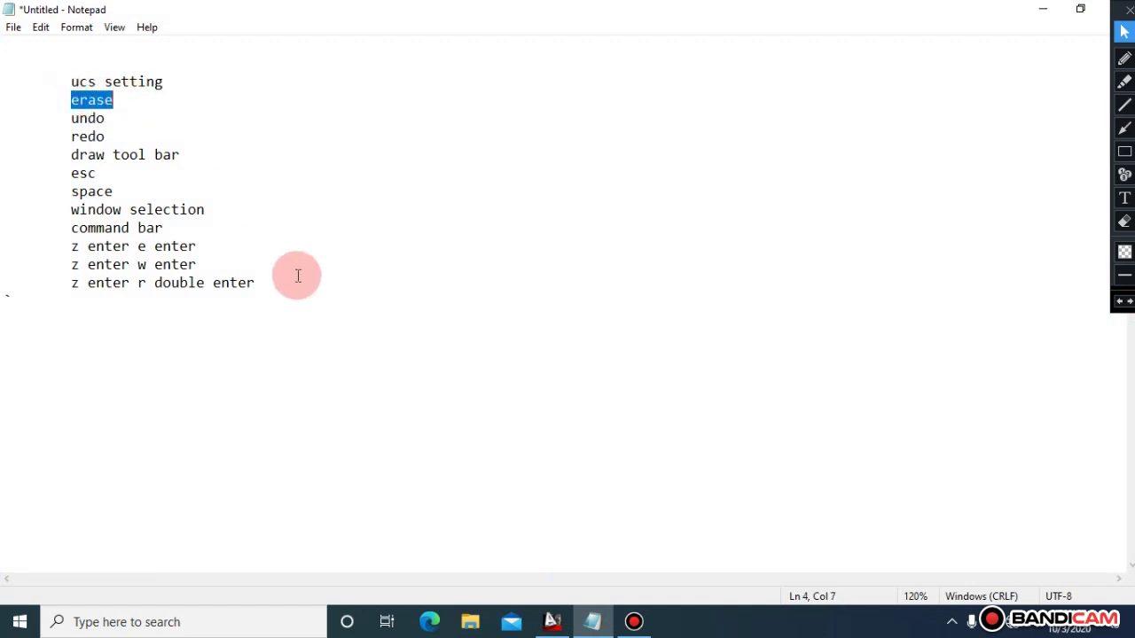
click(593, 620)
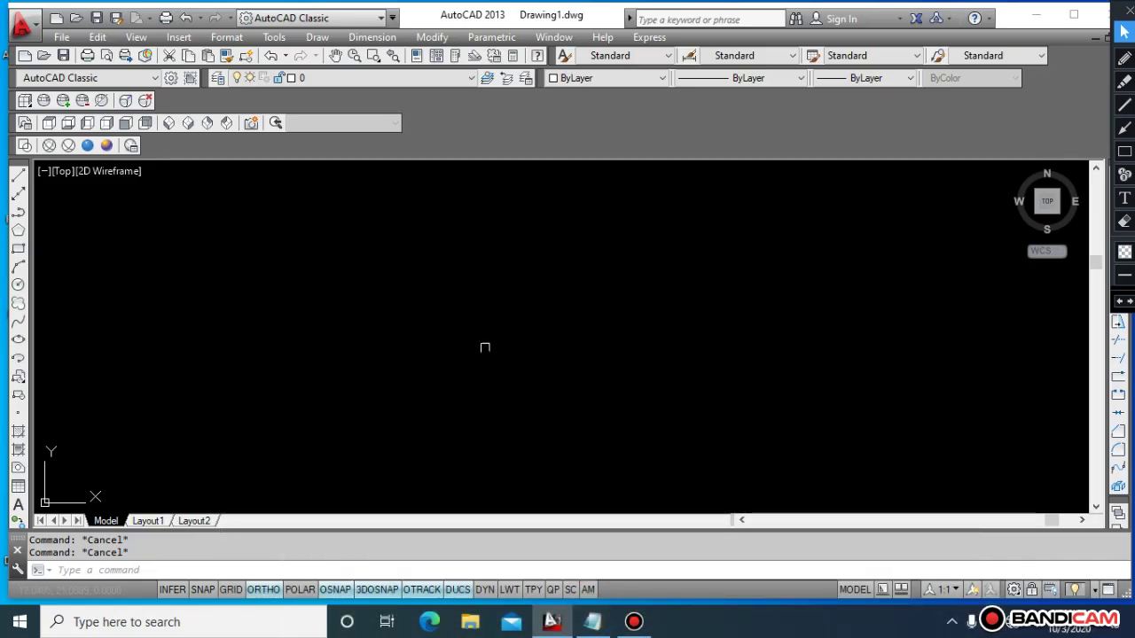
- Draw a horizontal line across the canvas with the L command
text(l)
key(Return)
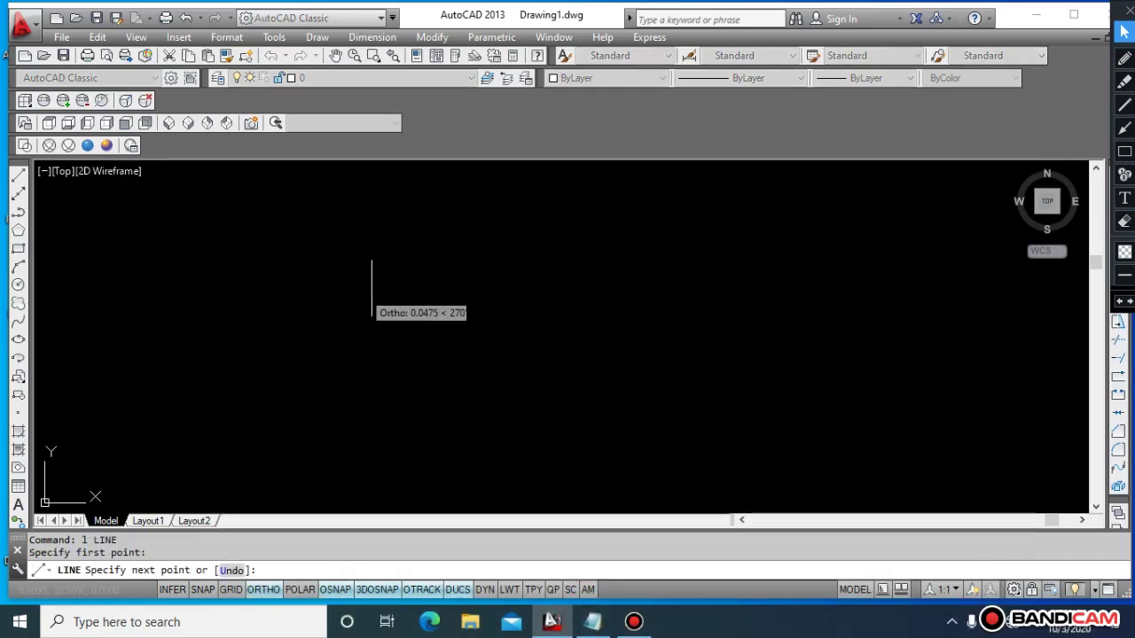
click(350, 292)
click(612, 293)
key(Escape)
key(Escape)
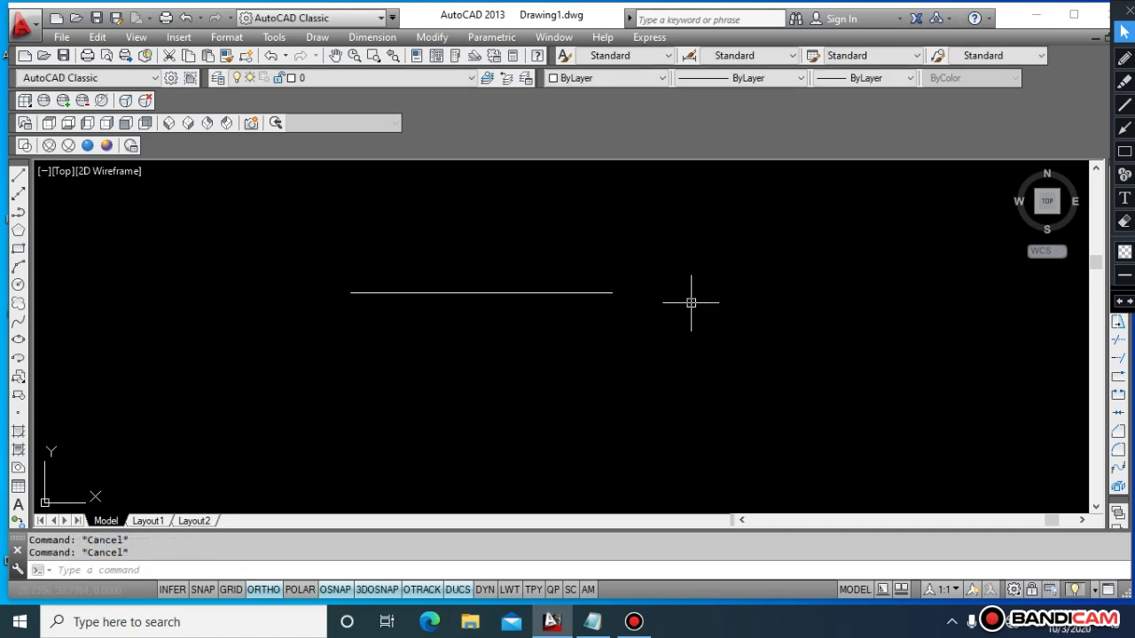
- Window-select the line, erase it, then restore it with Ctrl+Z
click(702, 367)
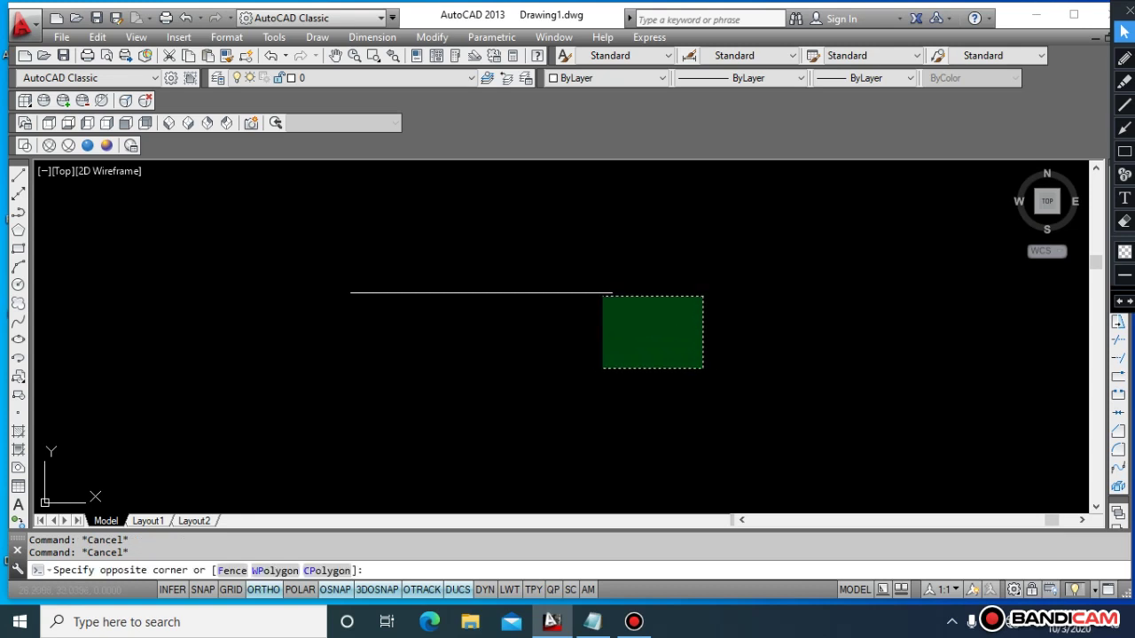
key(Escape)
click(741, 405)
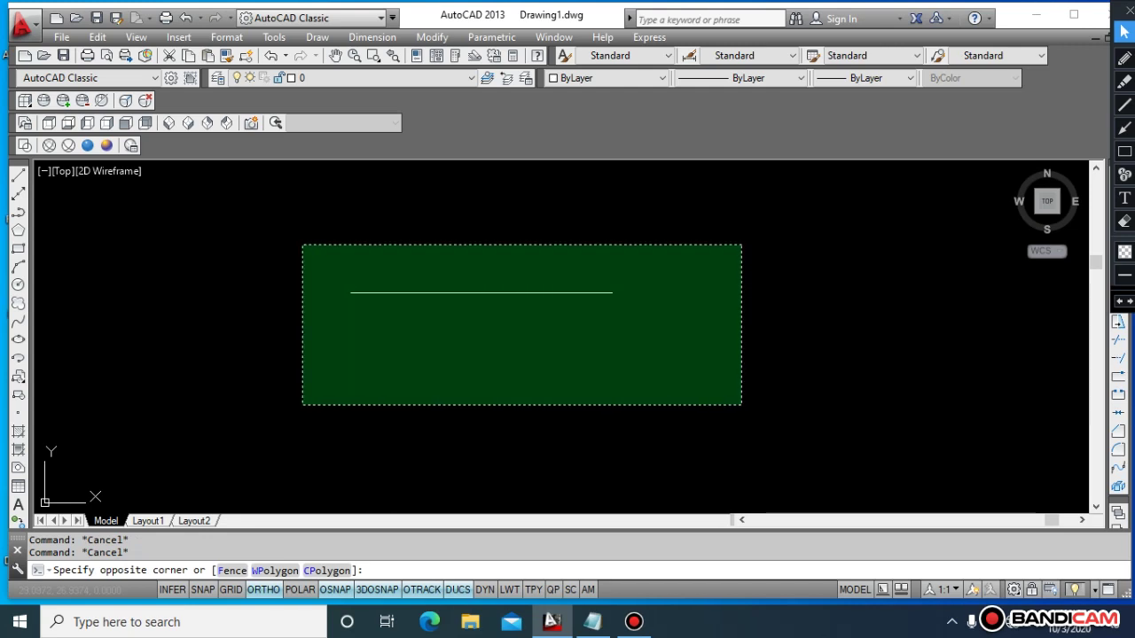
click(302, 245)
text(E)
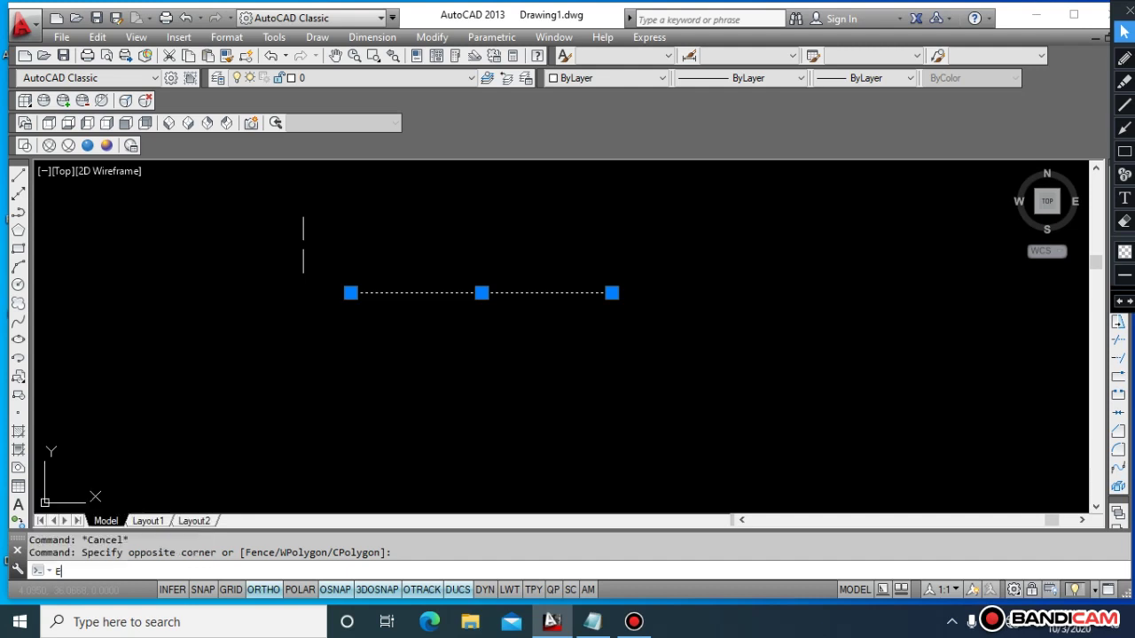
key(Return)
key(Escape)
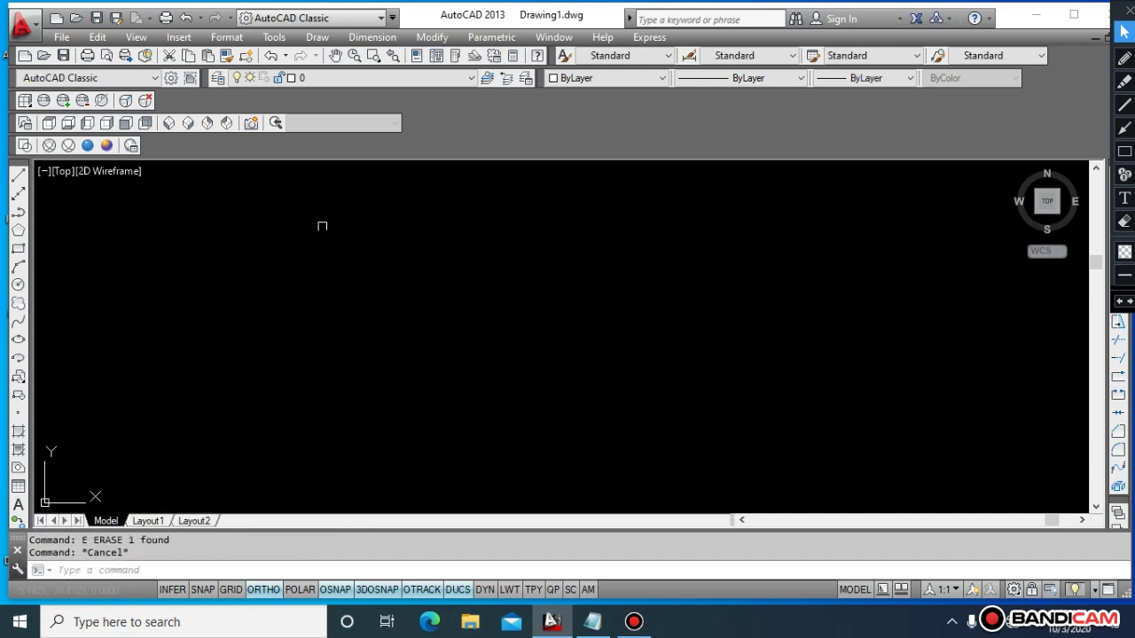
key(Escape)
key(ctrl+z)
- Erase the line using the E command and a selection window, then undo with Ctrl+Z
key(Escape)
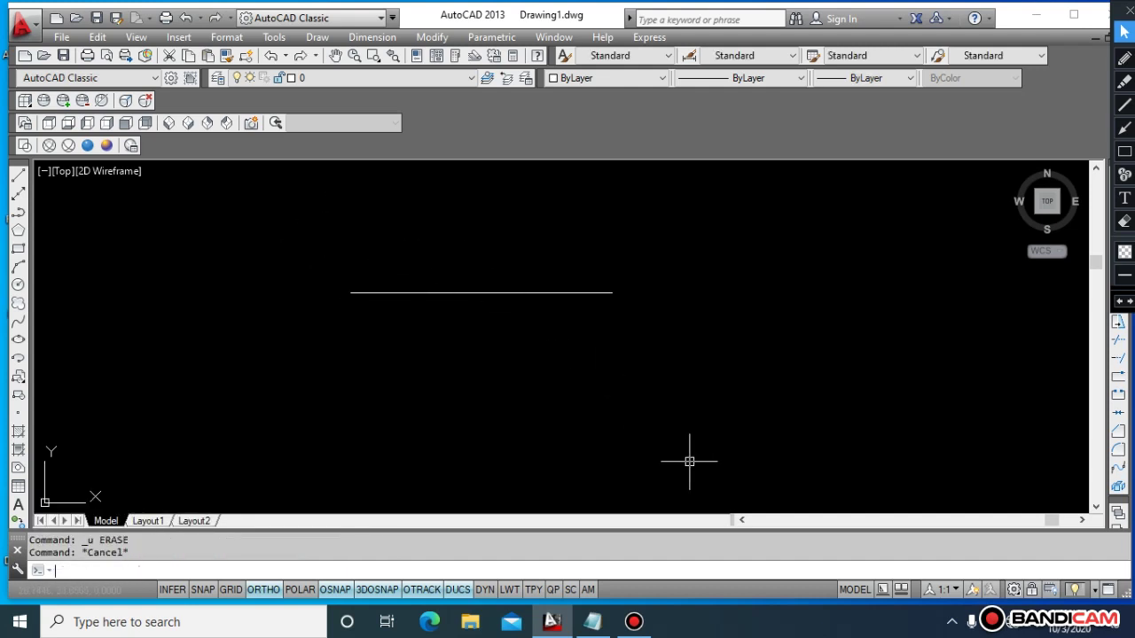
key(Escape)
text(E)
key(Return)
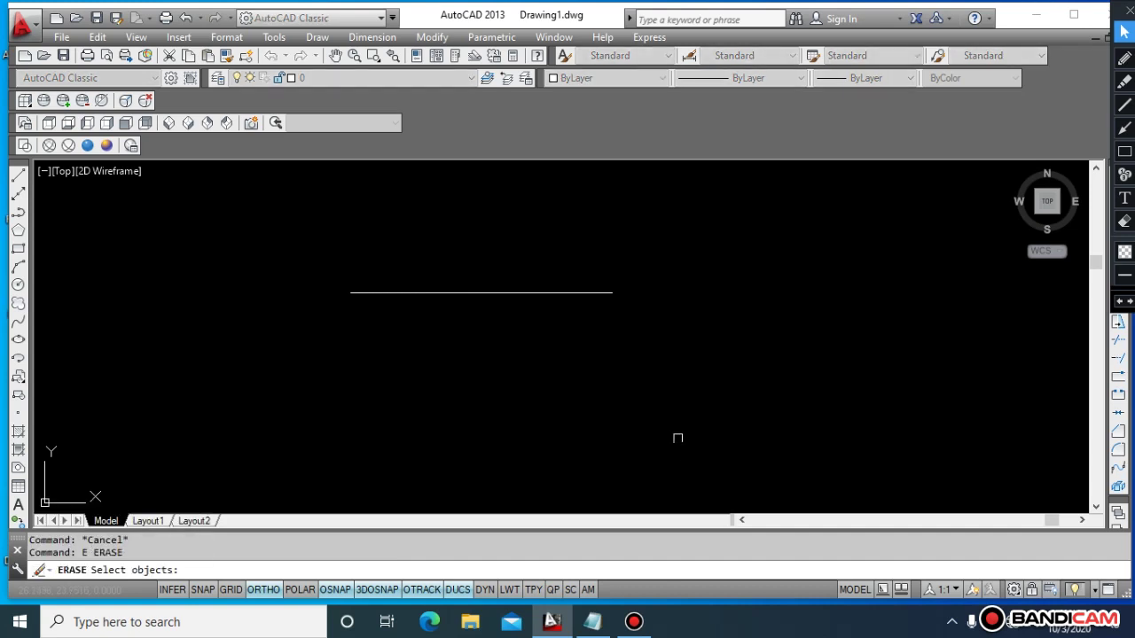
click(629, 391)
click(345, 255)
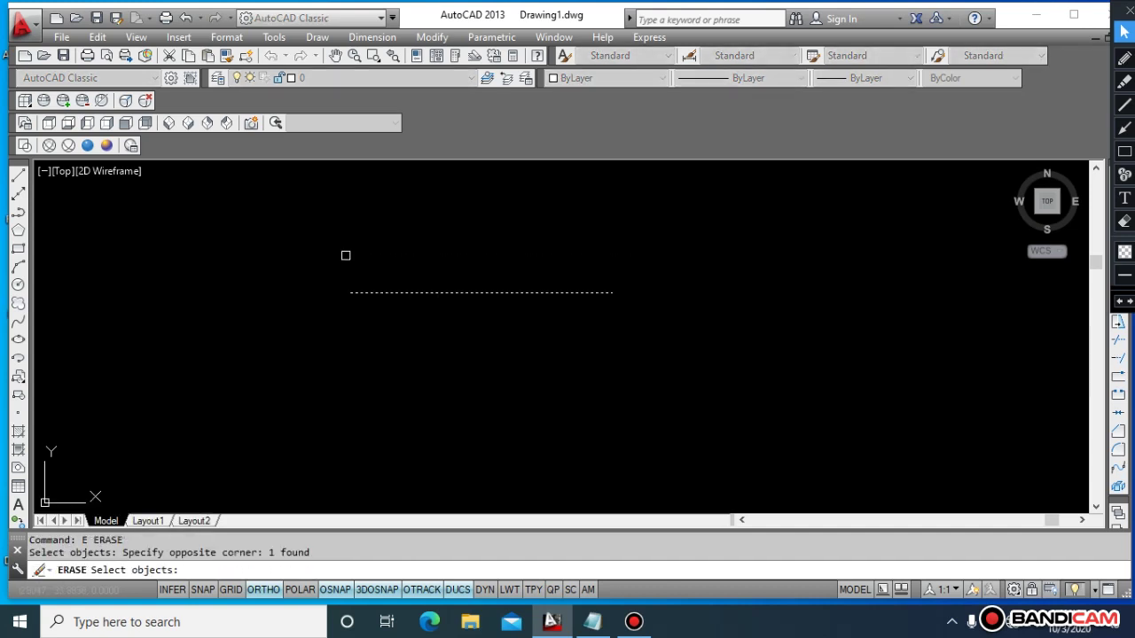
key(Return)
key(Escape)
key(Escape)
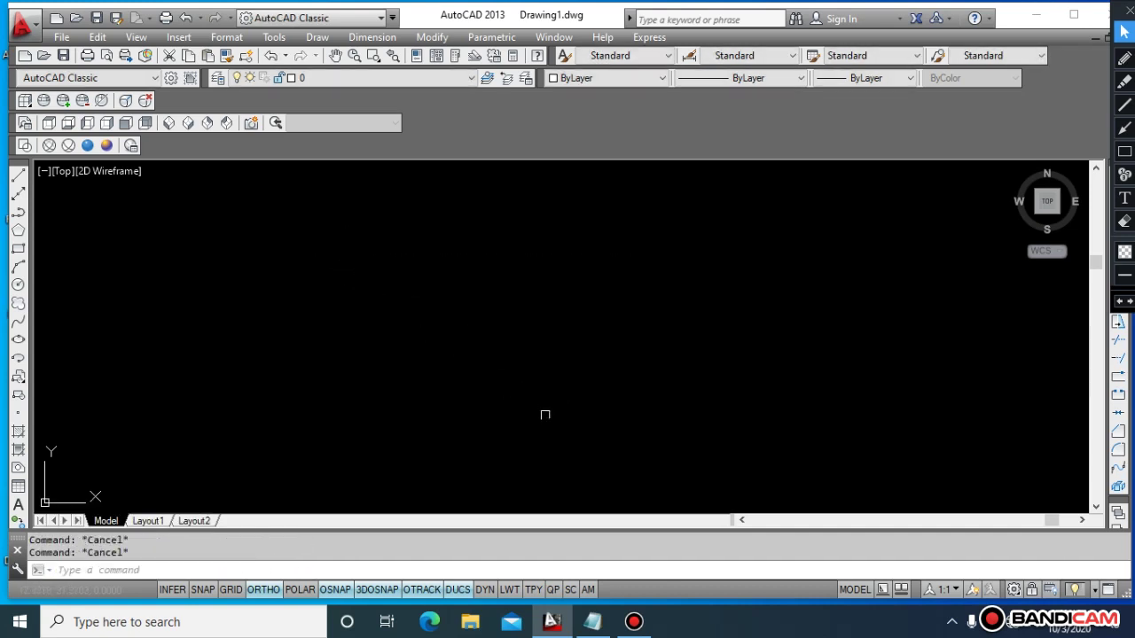
key(ctrl+z)
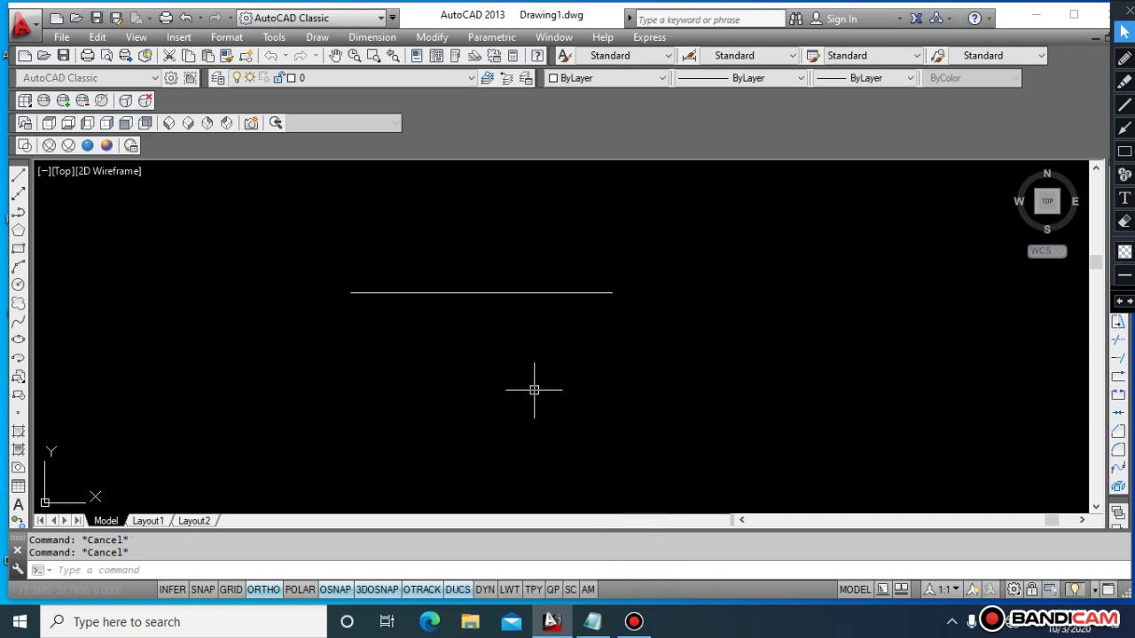
- Window-select and erase the line once more, and bring it back with Ctrl+Z
click(739, 491)
click(343, 258)
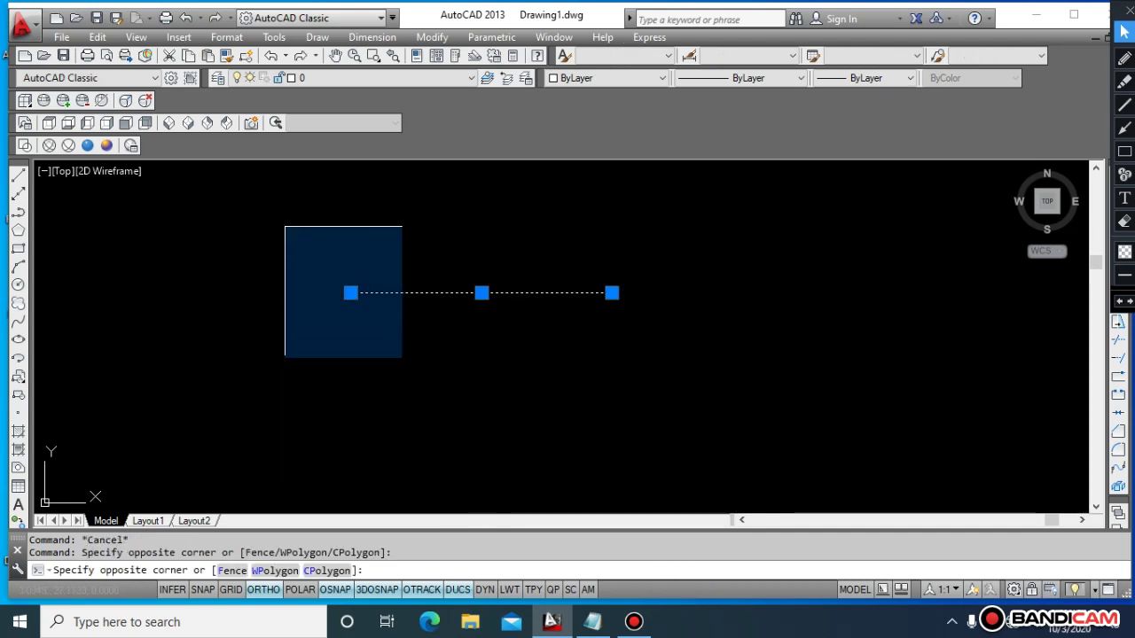
text(e)
key(Return)
click(289, 319)
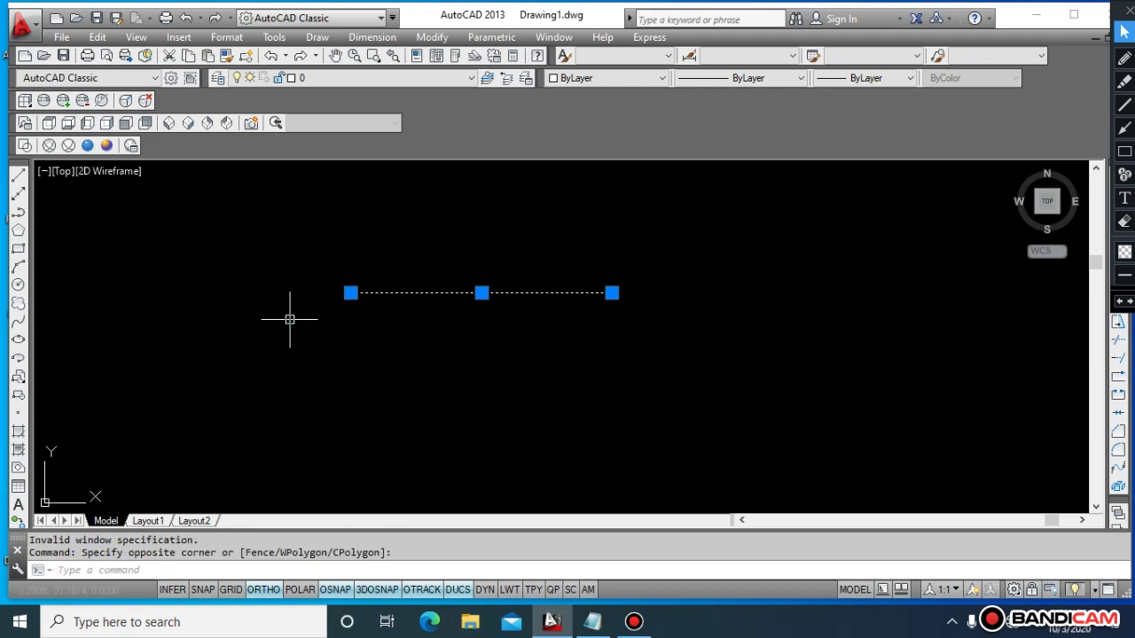
key(Return)
key(Escape)
key(Escape)
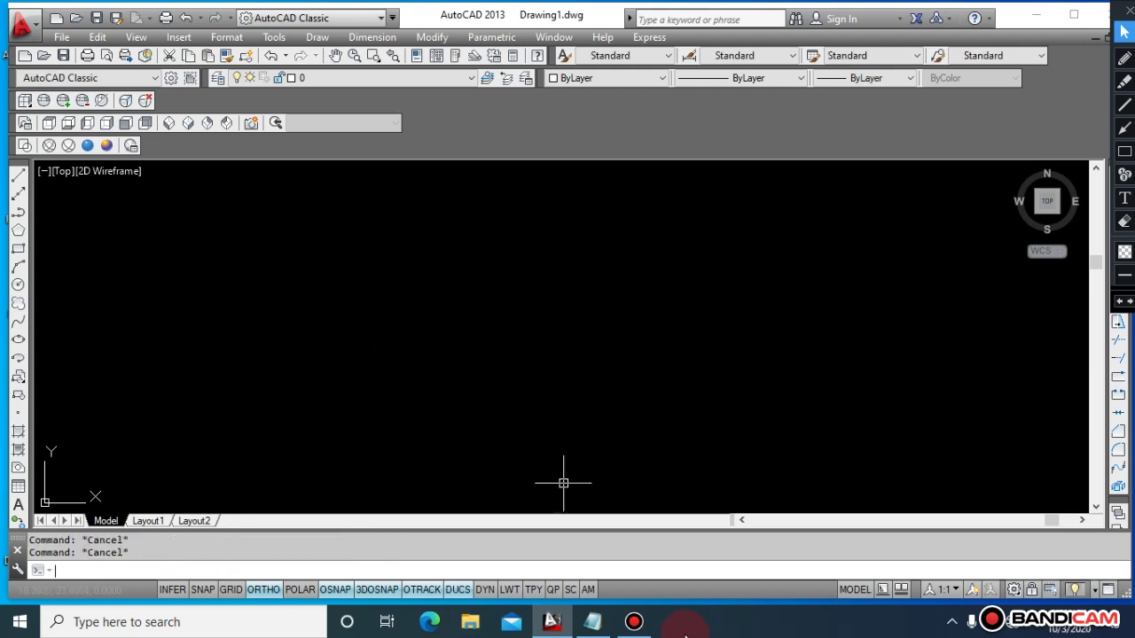
mouse_move(592, 621)
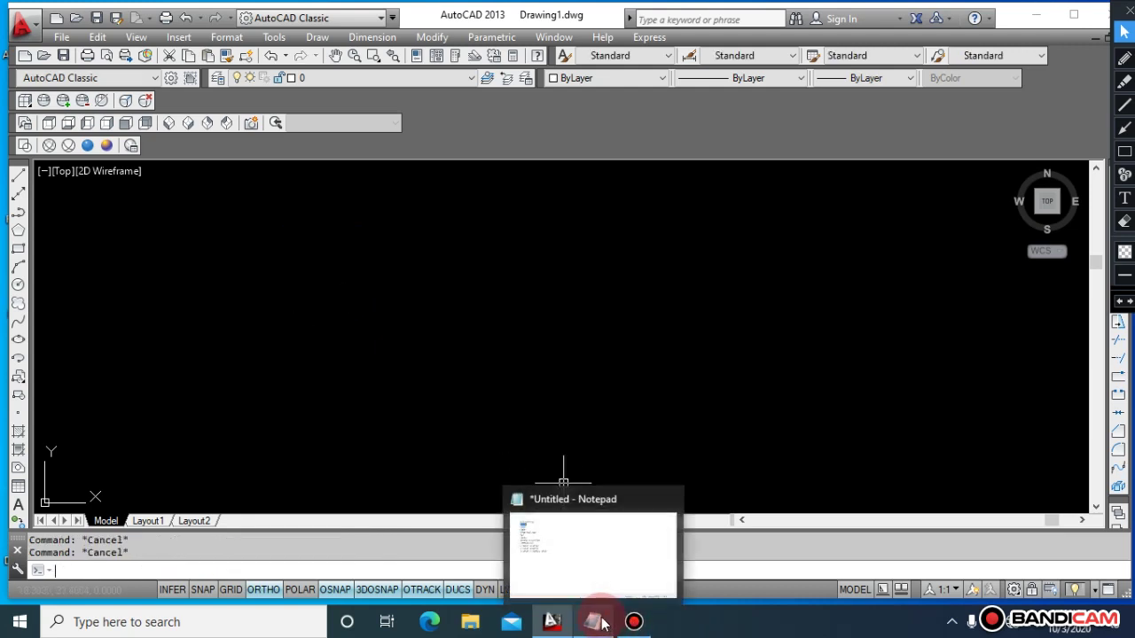
key(ctrl+z)
key(Escape)
key(Escape)
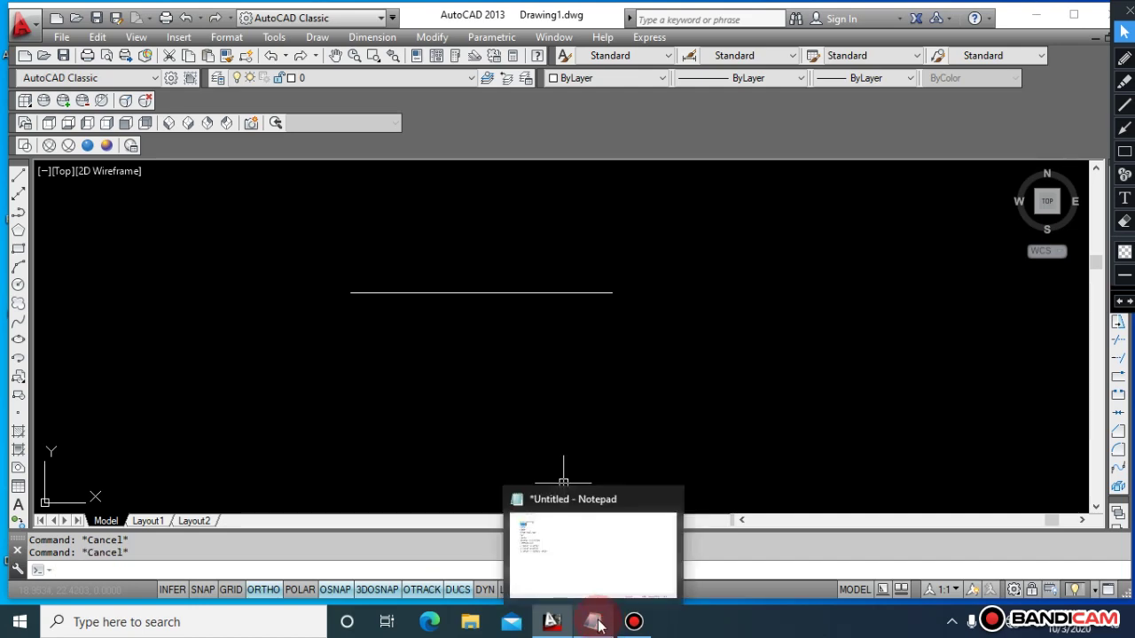
- Highlight the 'undo' and 'redo' notes in Notepad, then return to AutoCAD
click(598, 625)
drag(69, 119, 122, 125)
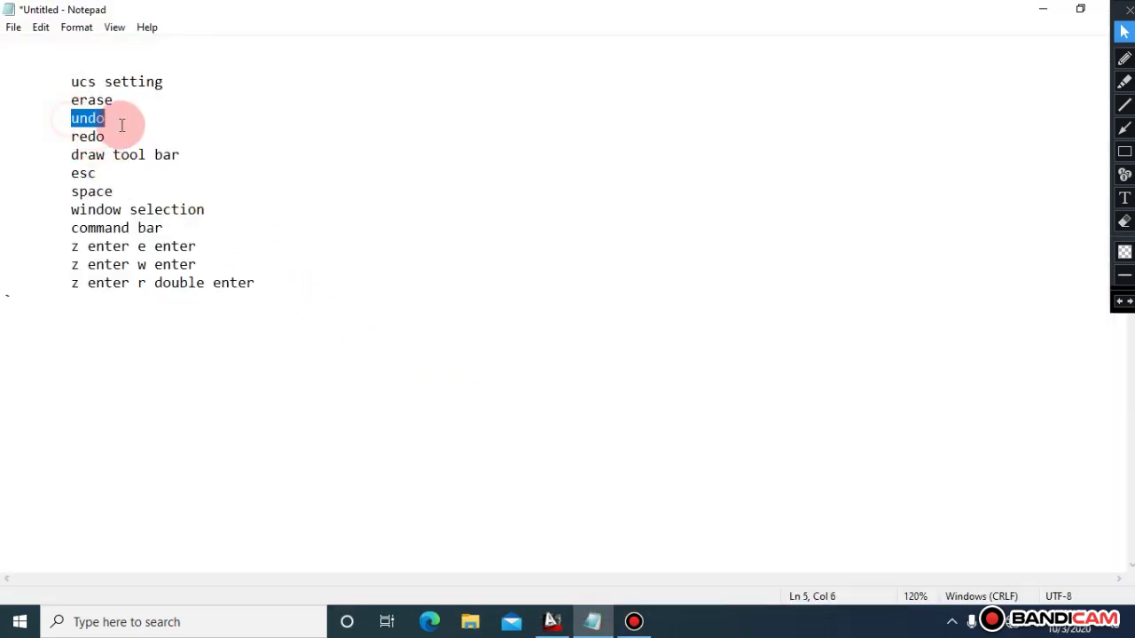
click(66, 136)
shift+click(132, 134)
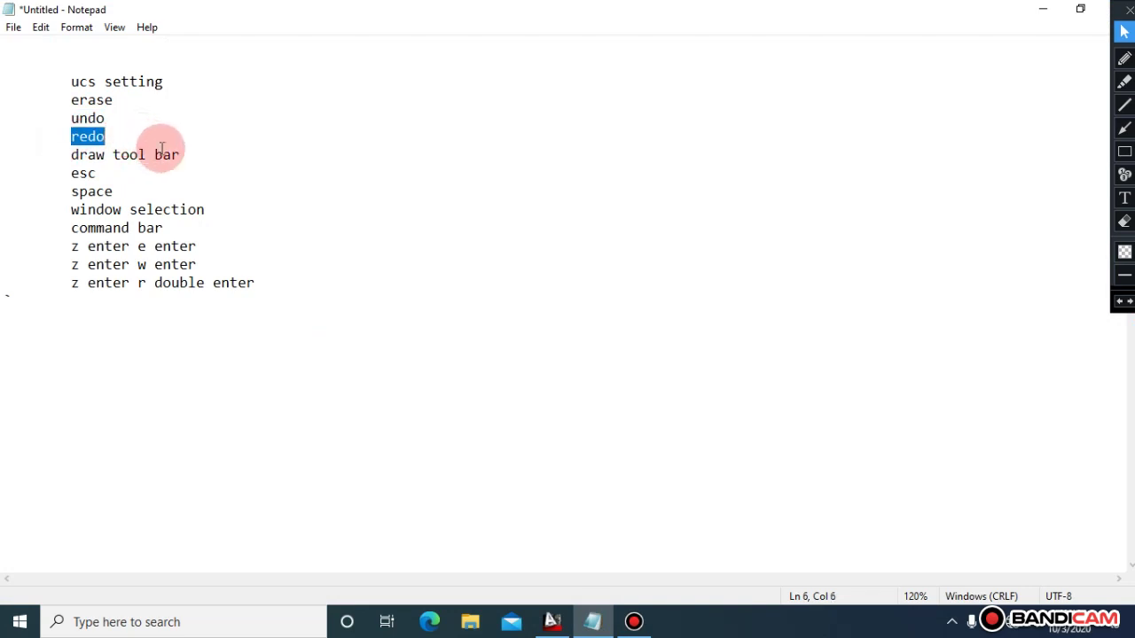
click(593, 617)
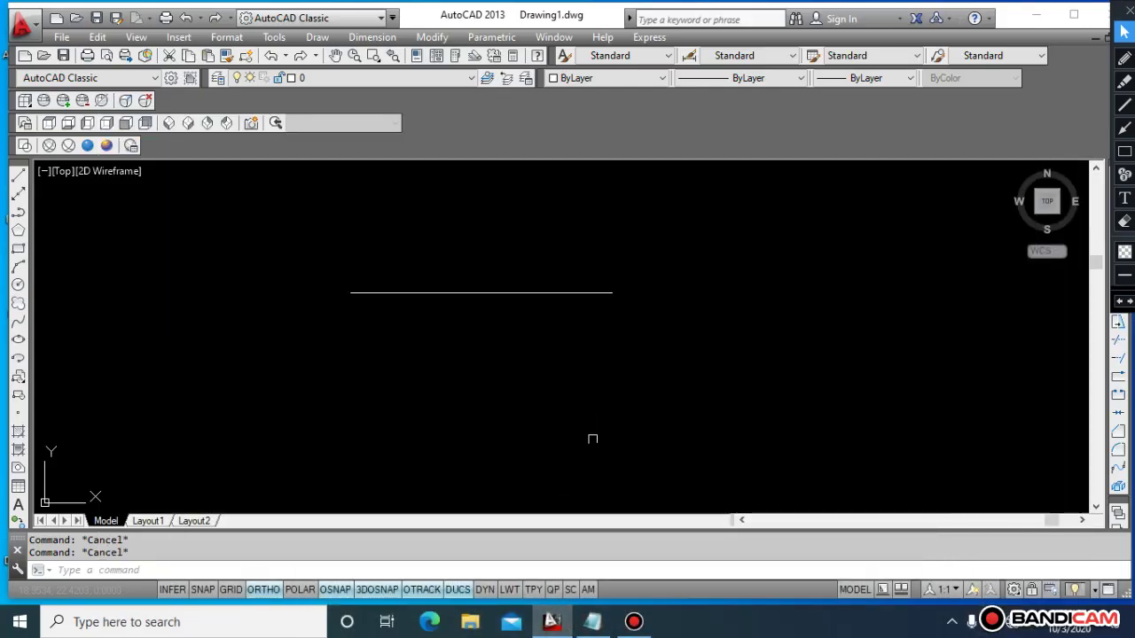
- Step back through the drawing history with repeated Ctrl+Z, undoing the line
key(ctrl+z)
key(Escape)
key(Escape)
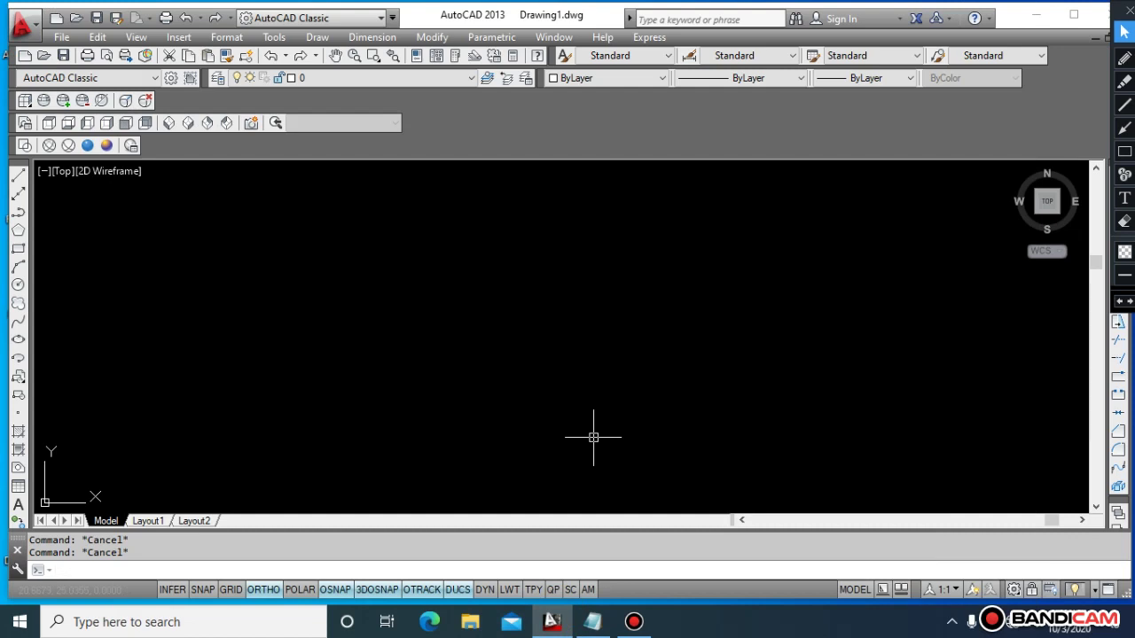
key(ctrl+z)
key(Escape)
key(Escape)
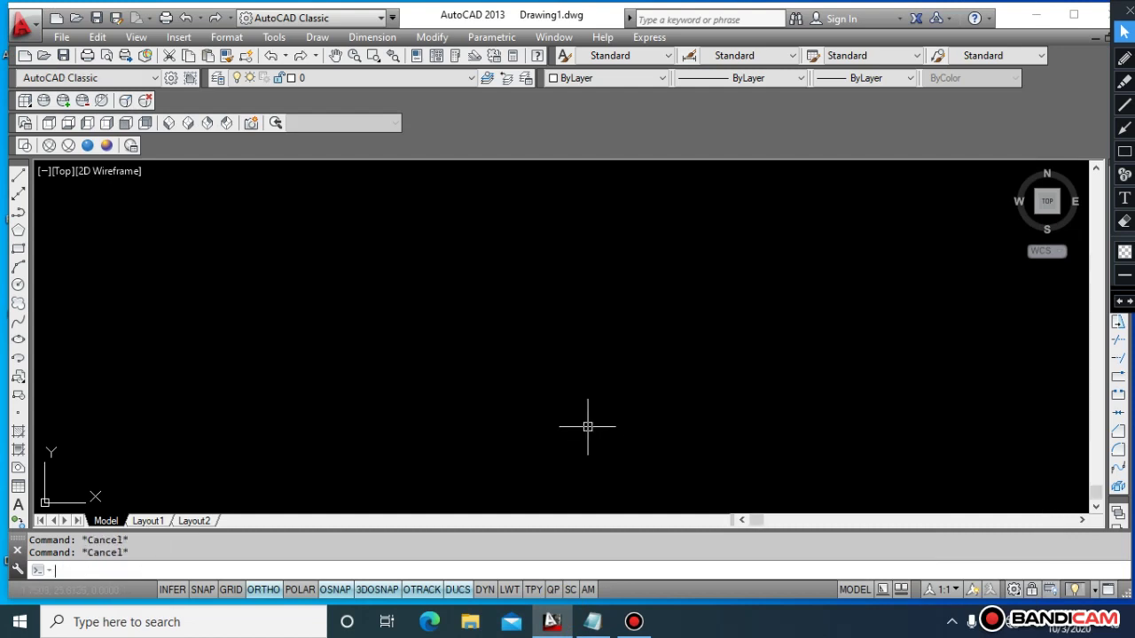
key(ctrl+z)
key(Escape)
- Redo with Ctrl+Y until the line's erase is reapplied, and bring Notepad forward
key(ctrl+y)
key(ctrl+y)
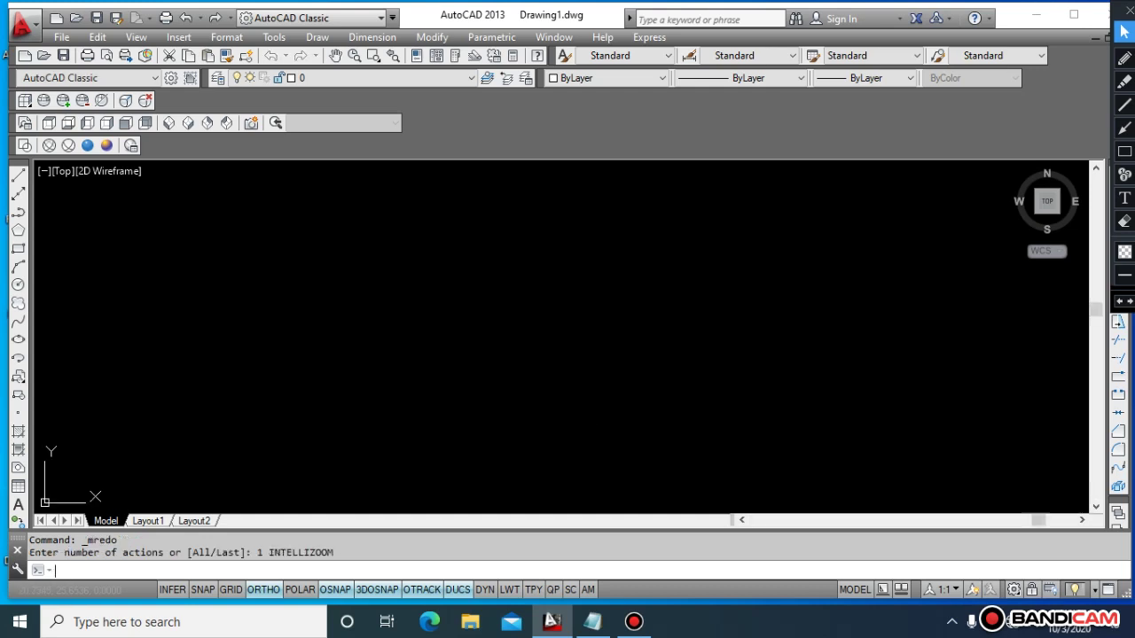
key(ctrl+y)
key(Escape)
key(Escape)
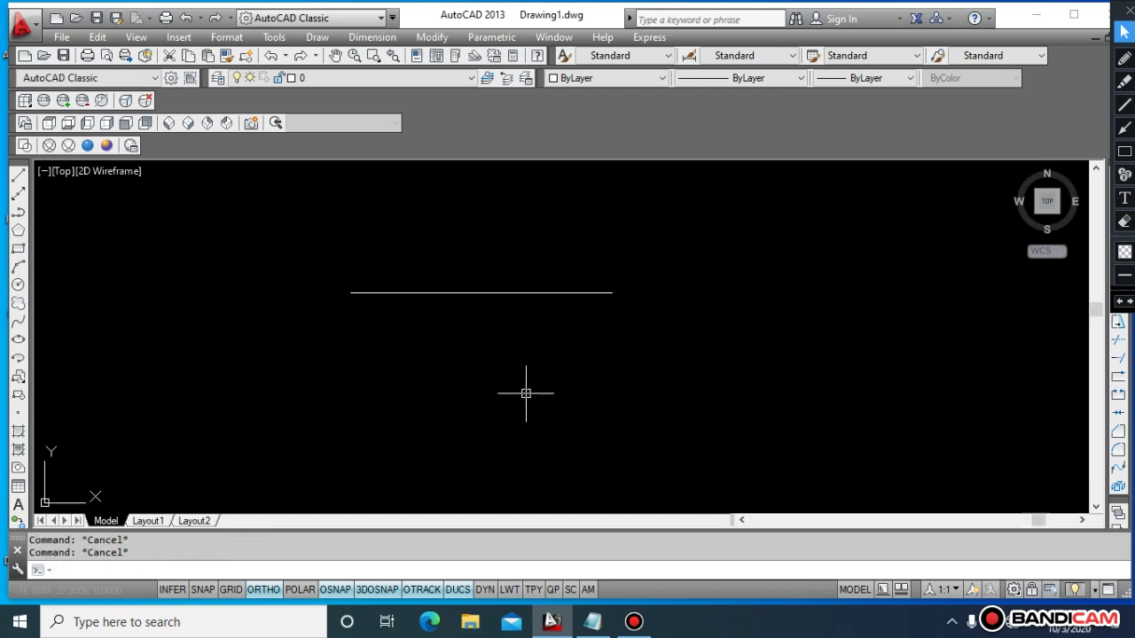
key(ctrl+y)
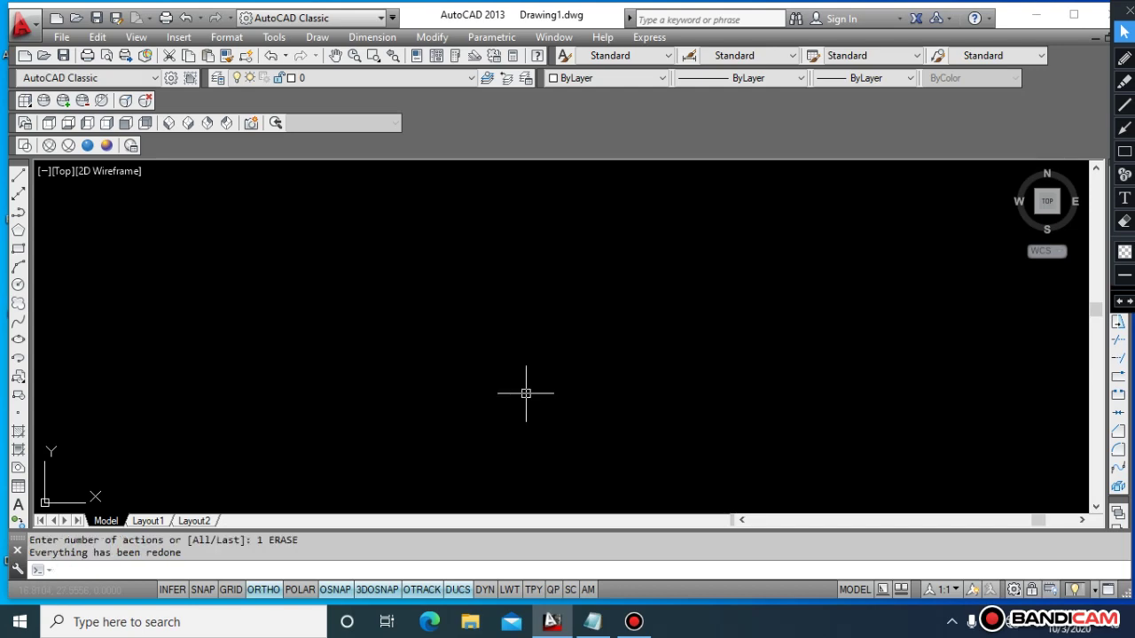
key(Escape)
key(Escape)
click(592, 621)
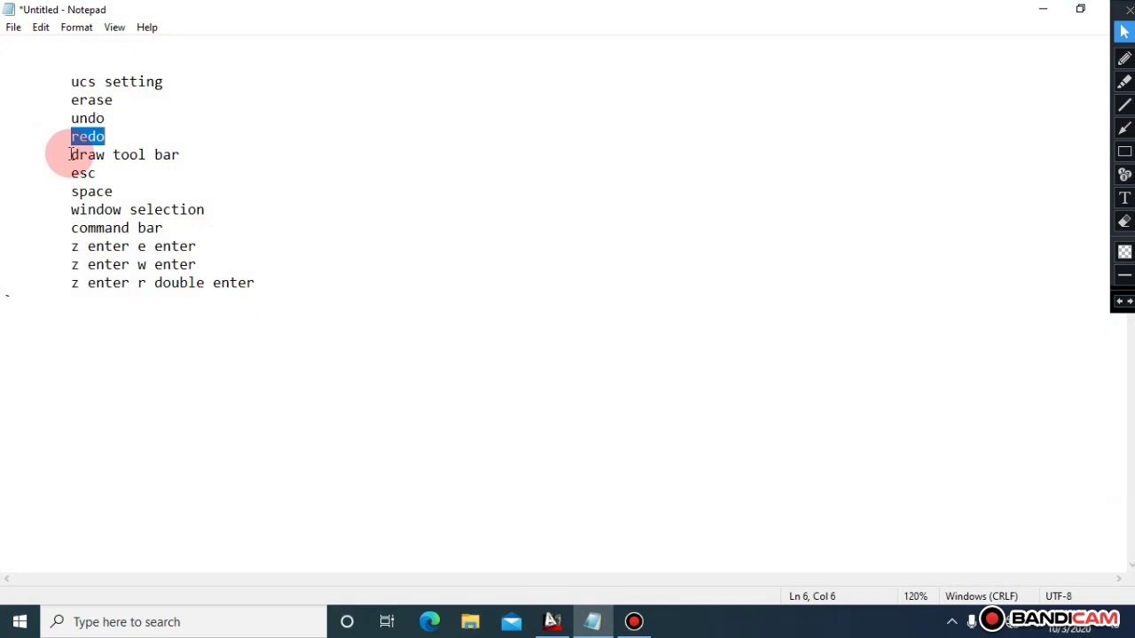
- Highlight the 'draw tool bar' note and minimize Notepad to reveal the empty drawing
click(593, 622)
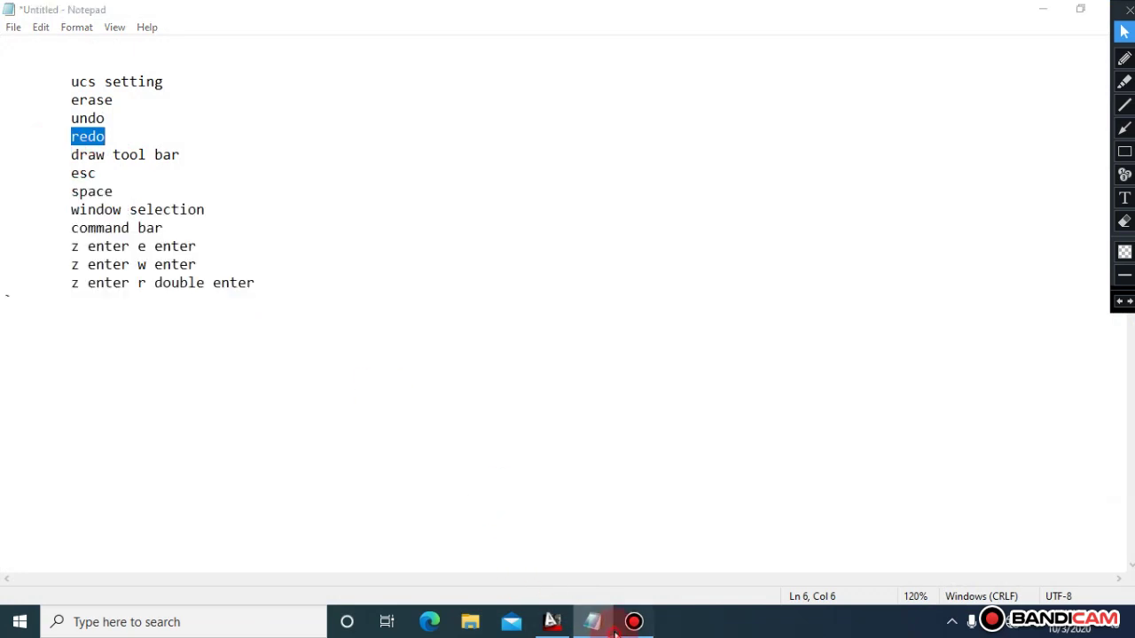
click(603, 628)
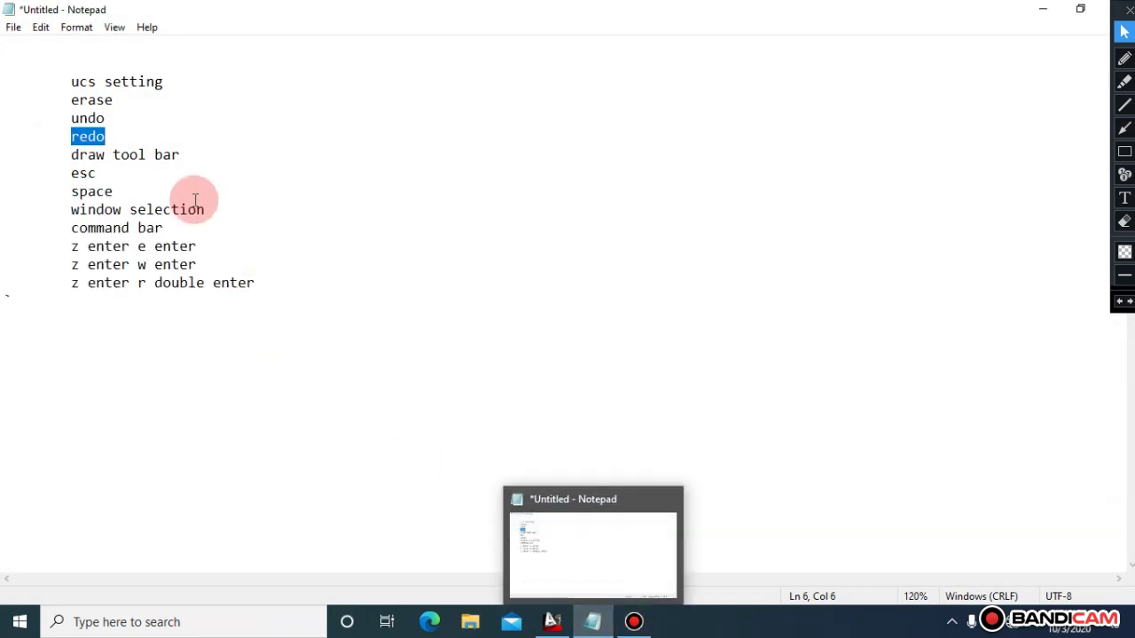
drag(69, 154, 197, 154)
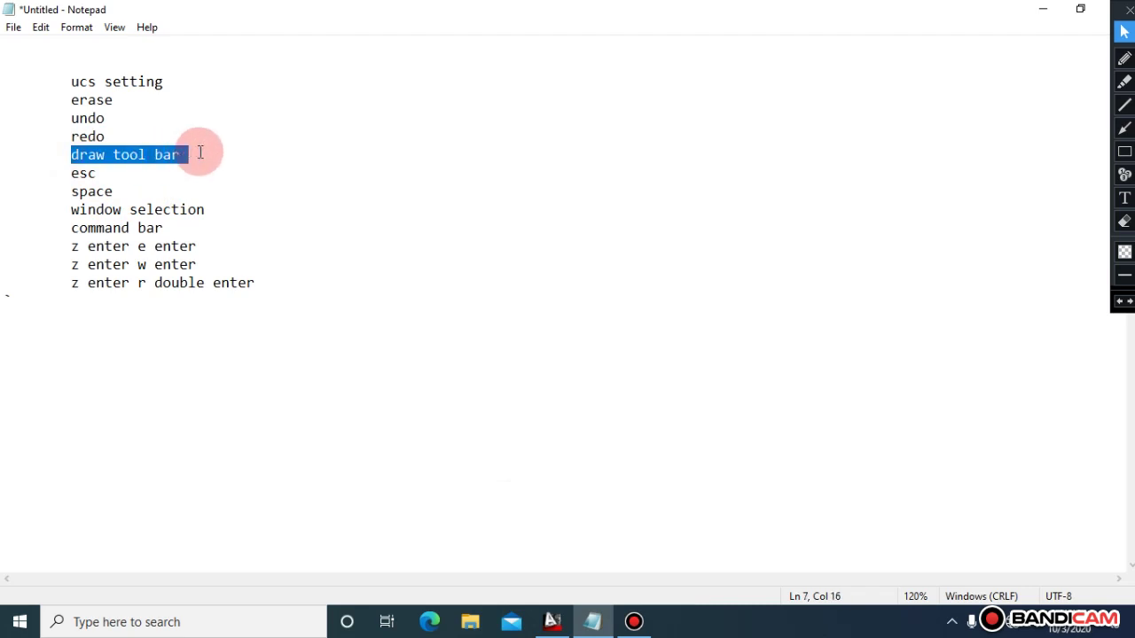
click(608, 626)
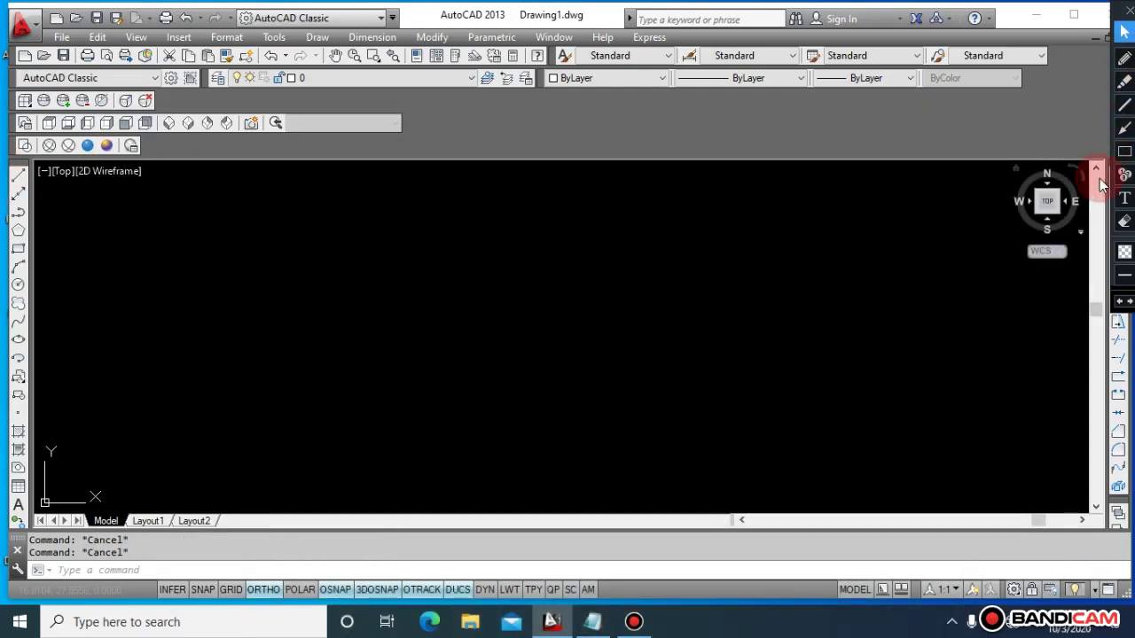
- Mark the Draw toolbar with a red annotation box, then bring the notes forward to the Esc line
click(192, 167)
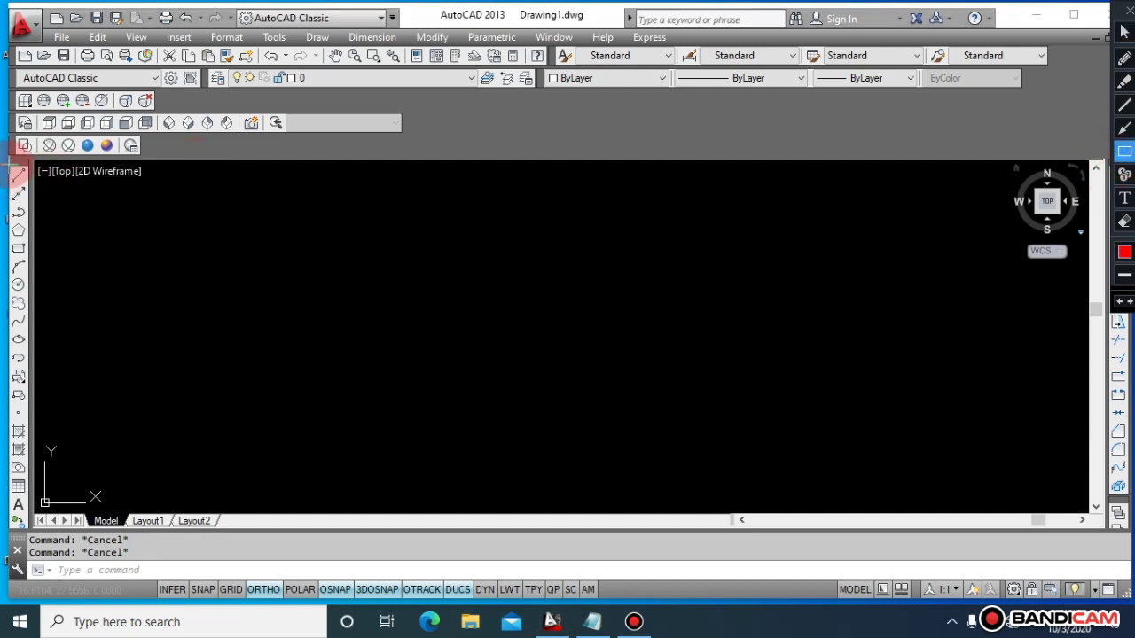
drag(9, 162, 34, 526)
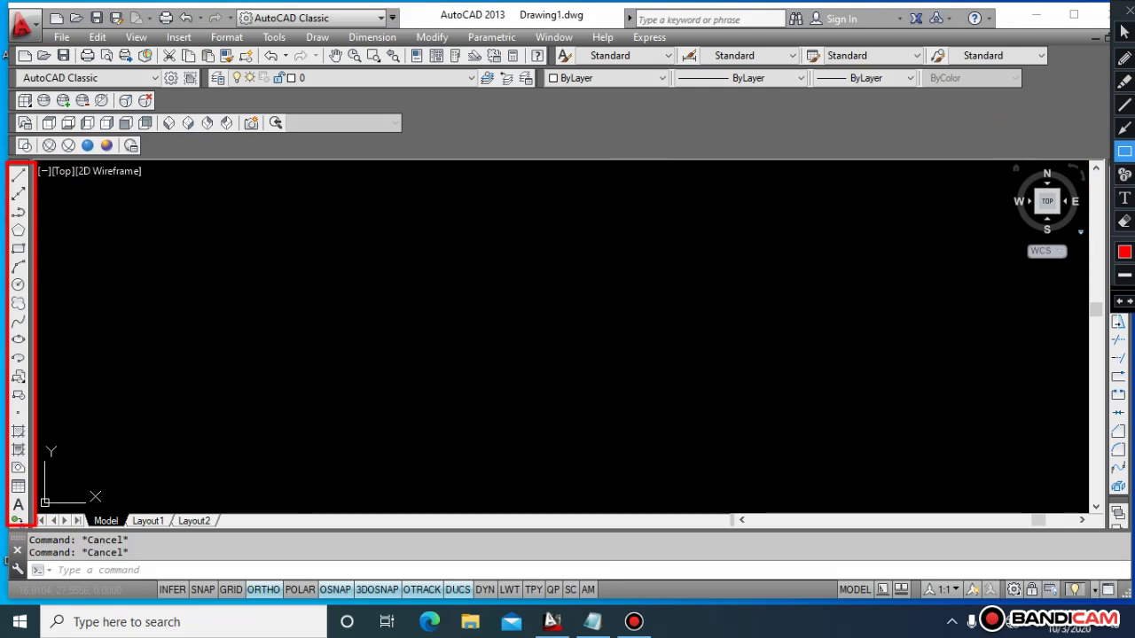
click(1124, 32)
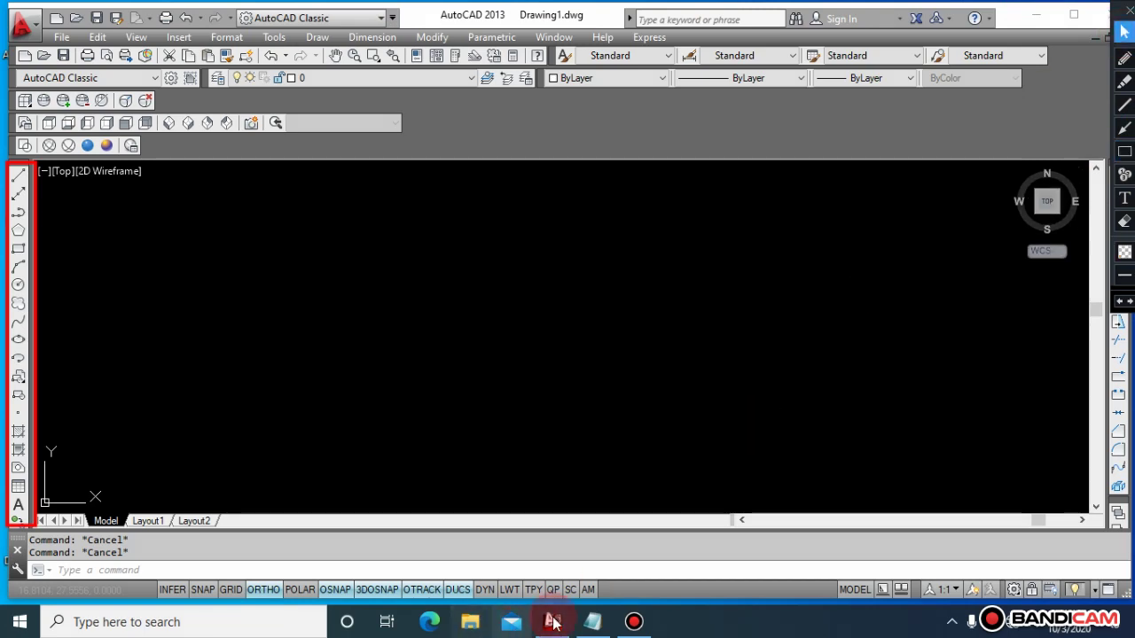
click(593, 623)
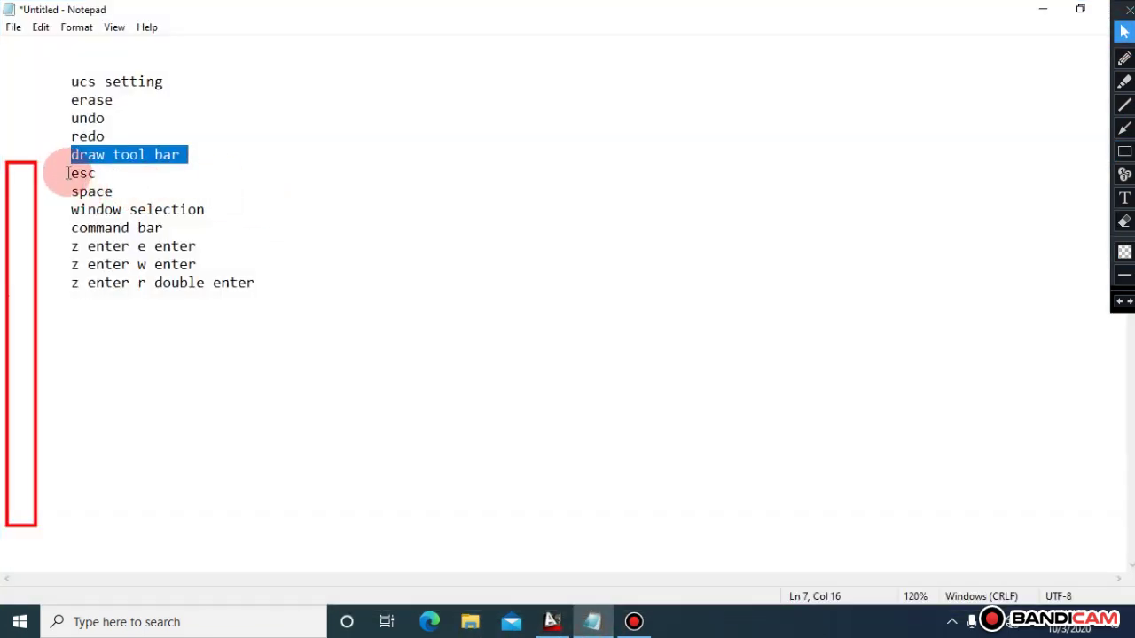
click(69, 173)
- Undo the previous erase and clear the red annotation box from the screen
click(552, 622)
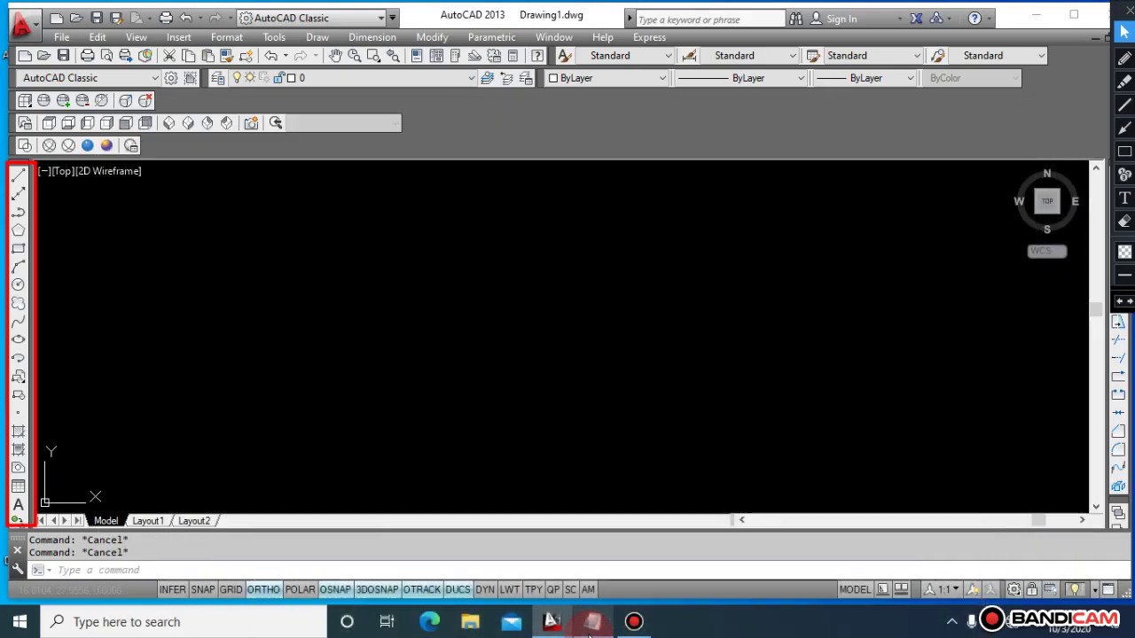
key(ctrl+z)
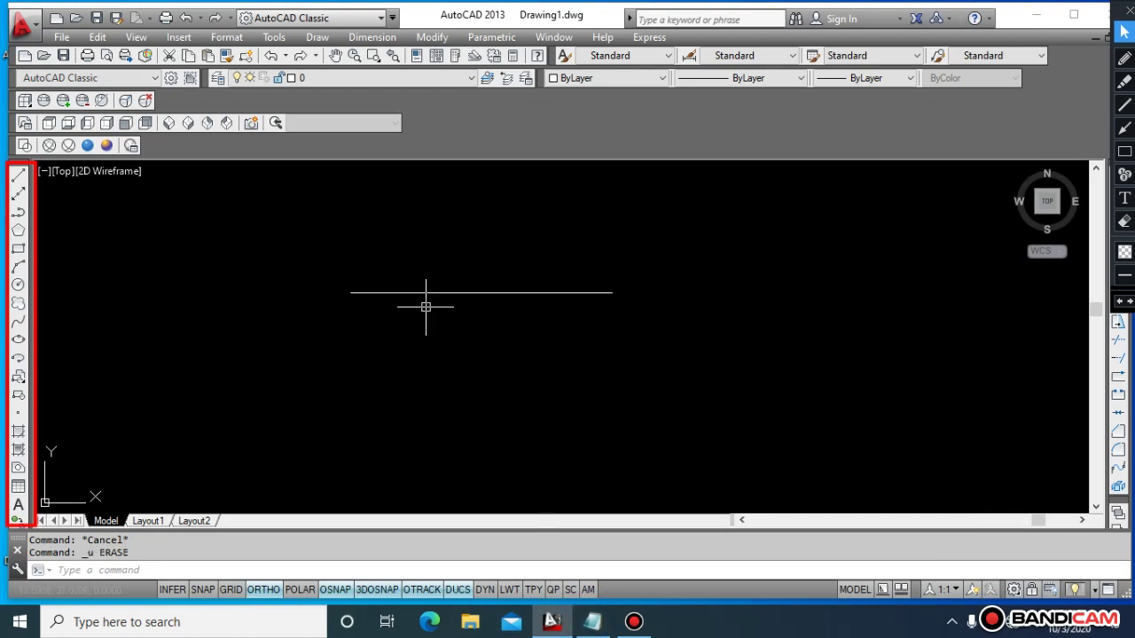
key(ctrl+z)
key(ctrl+z)
key(ctrl+z)
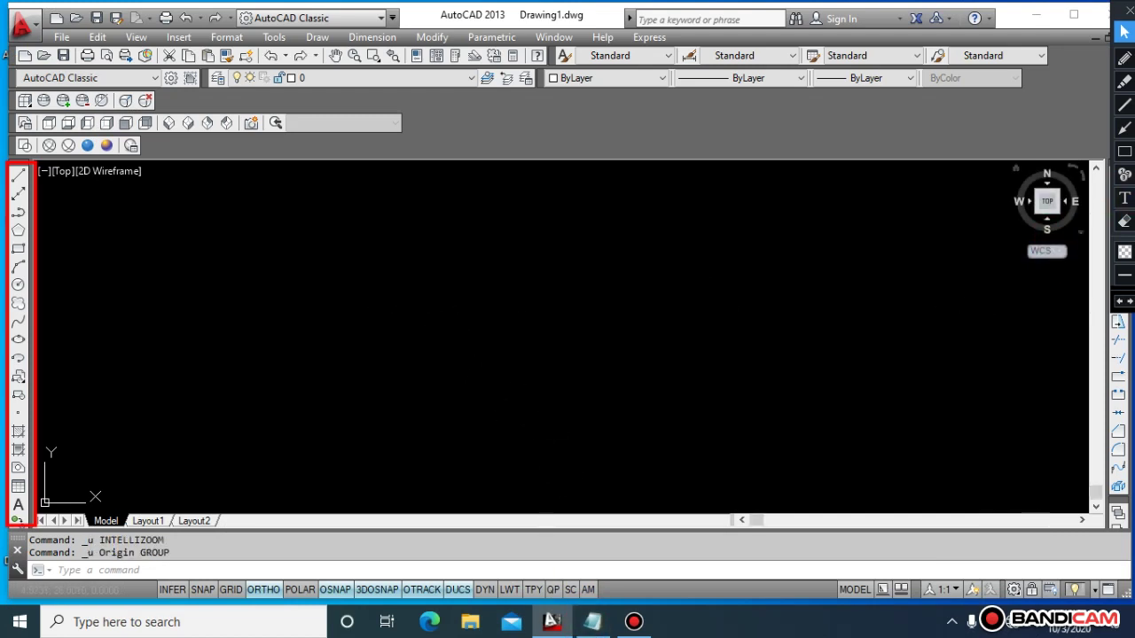
click(1124, 152)
key(Escape)
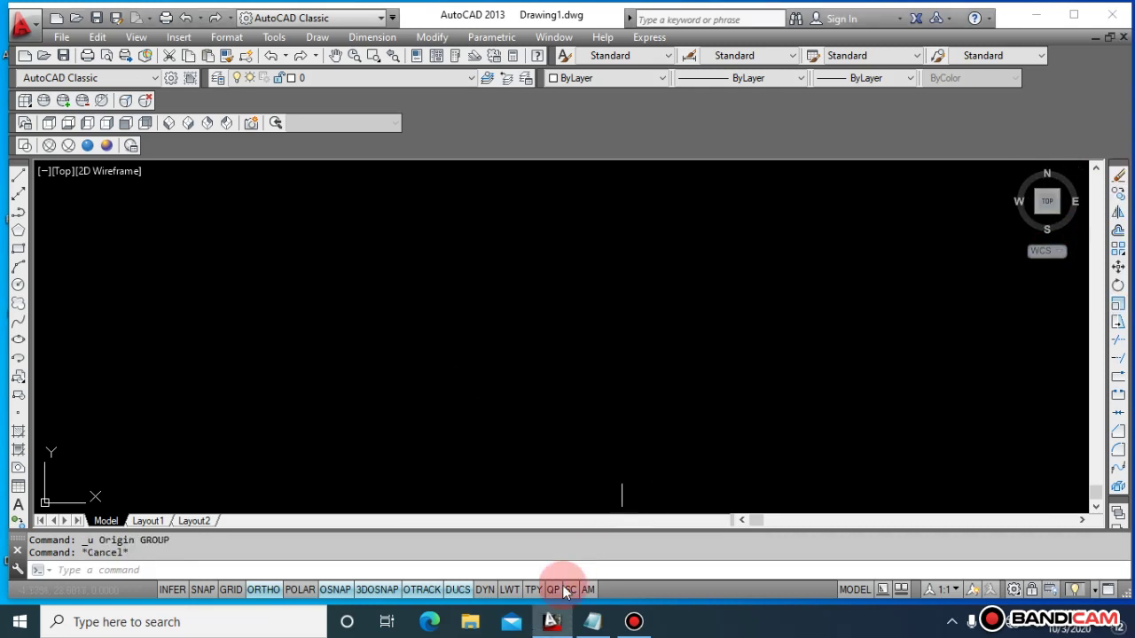
key(Escape)
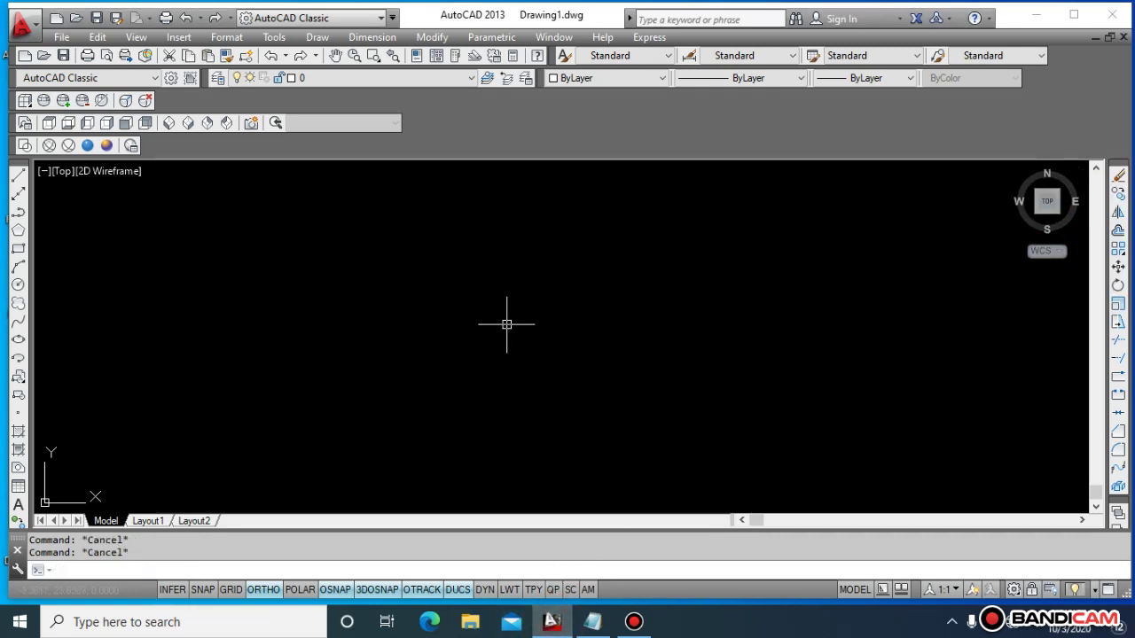
- Draw two horizontal lines with the LINE (L) command
text(l)
key(Return)
click(403, 327)
click(710, 327)
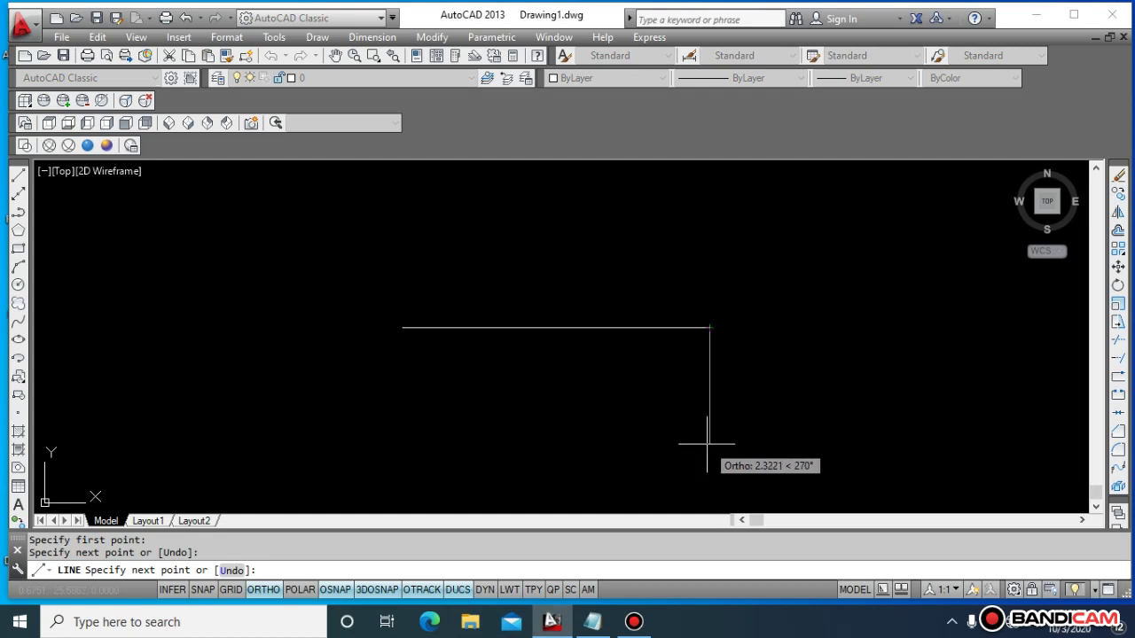
key(Escape)
key(Escape)
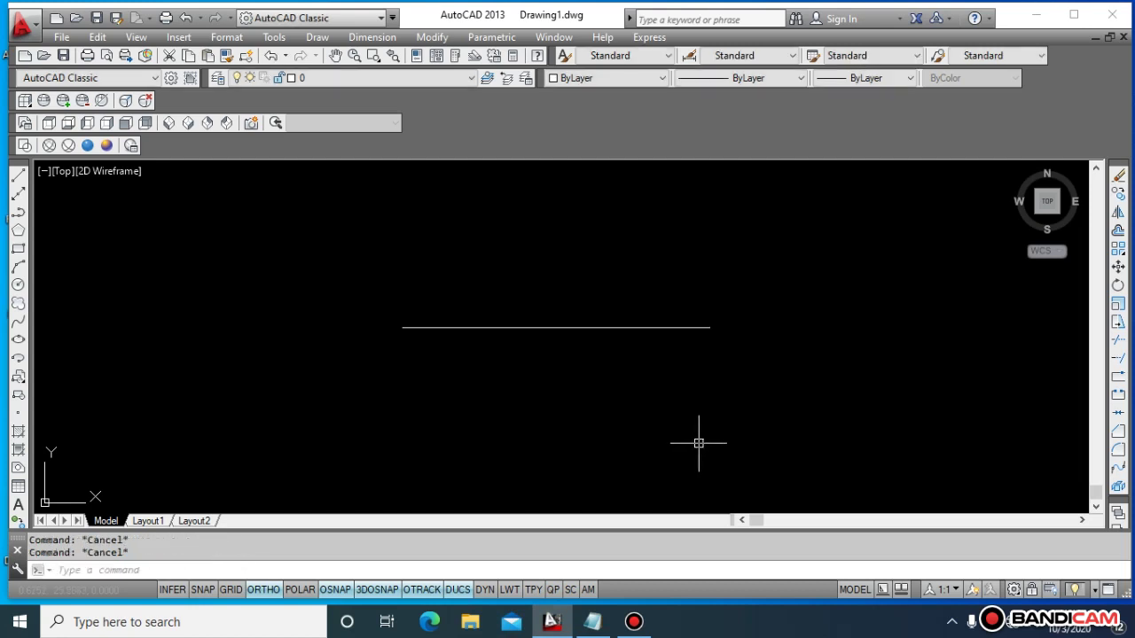
text(l)
key(Return)
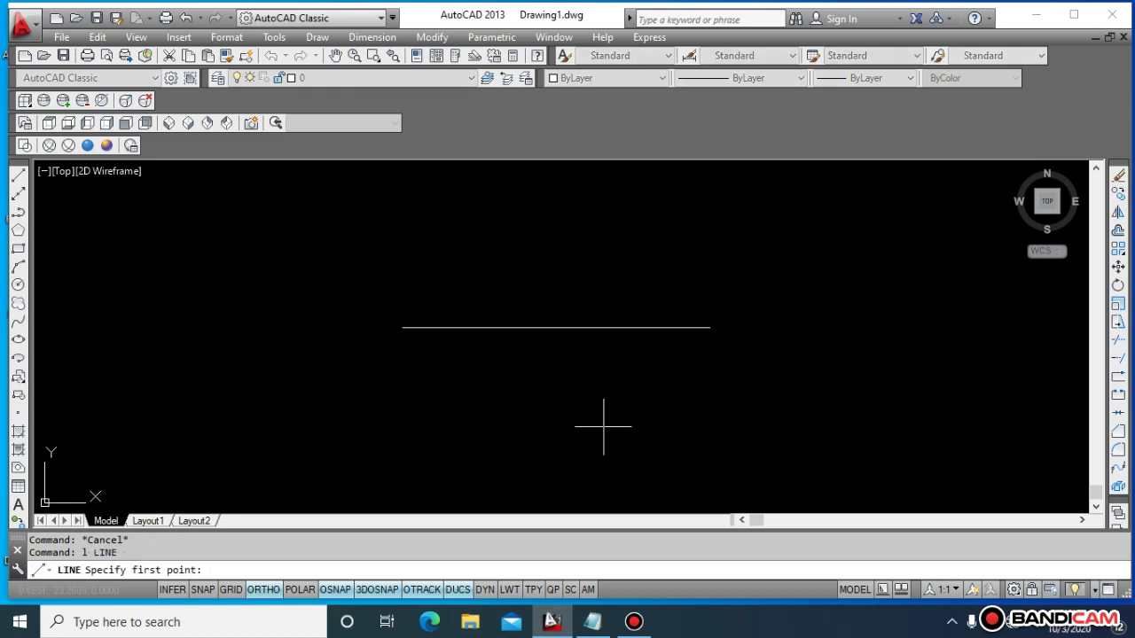
click(428, 391)
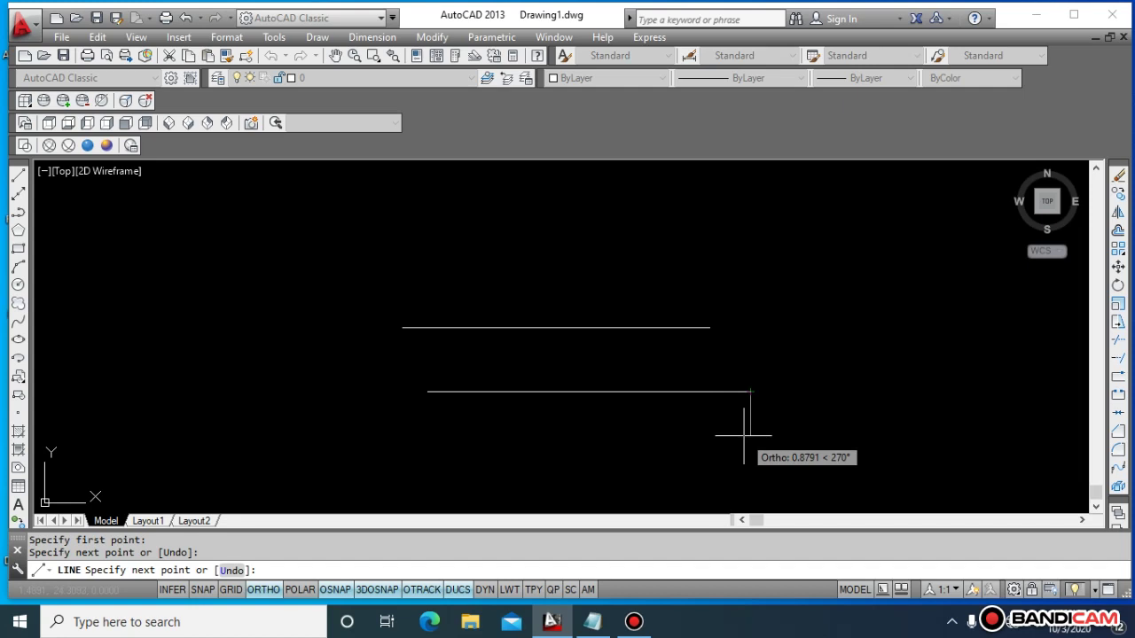
key(Return)
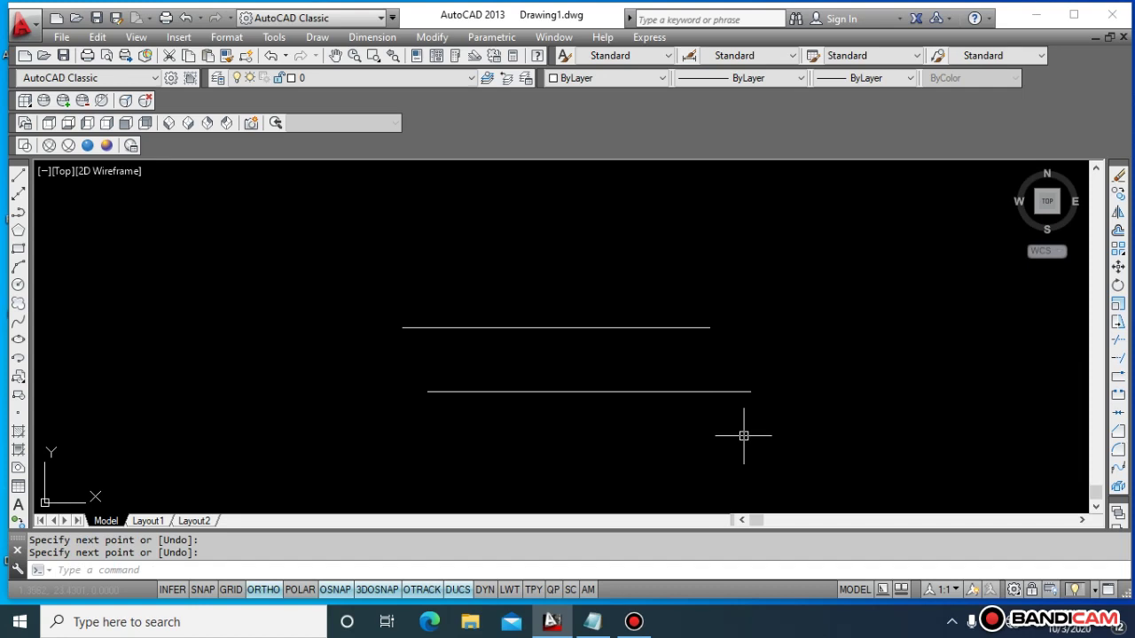
- Add a vertical drop and bottom segment from the lower line, closed by a short vertical
key(Return)
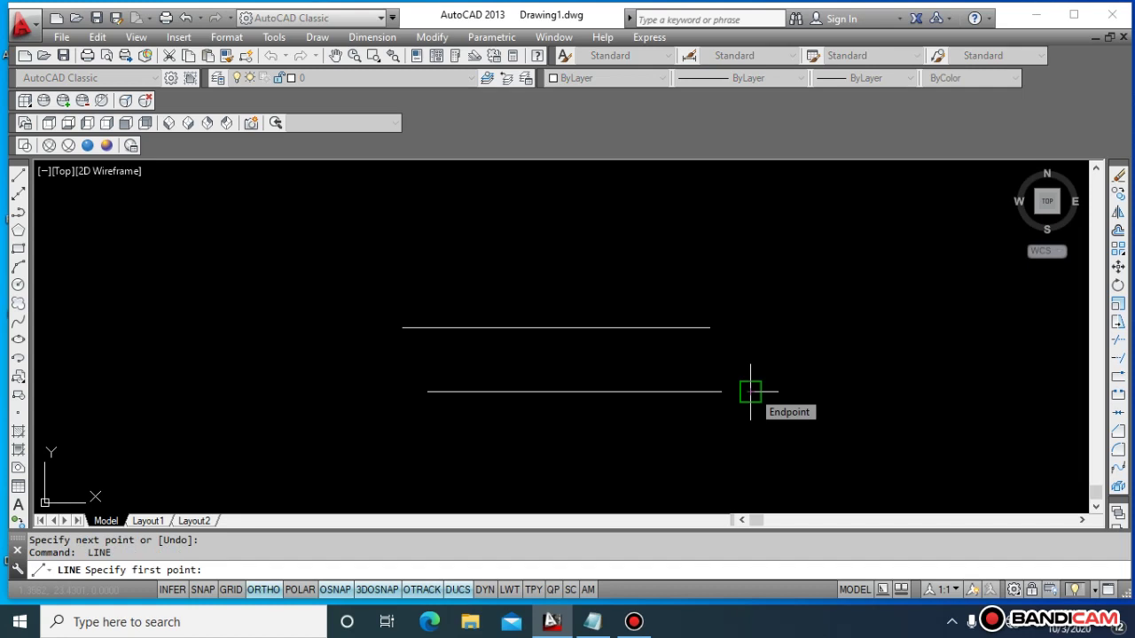
click(750, 391)
click(750, 462)
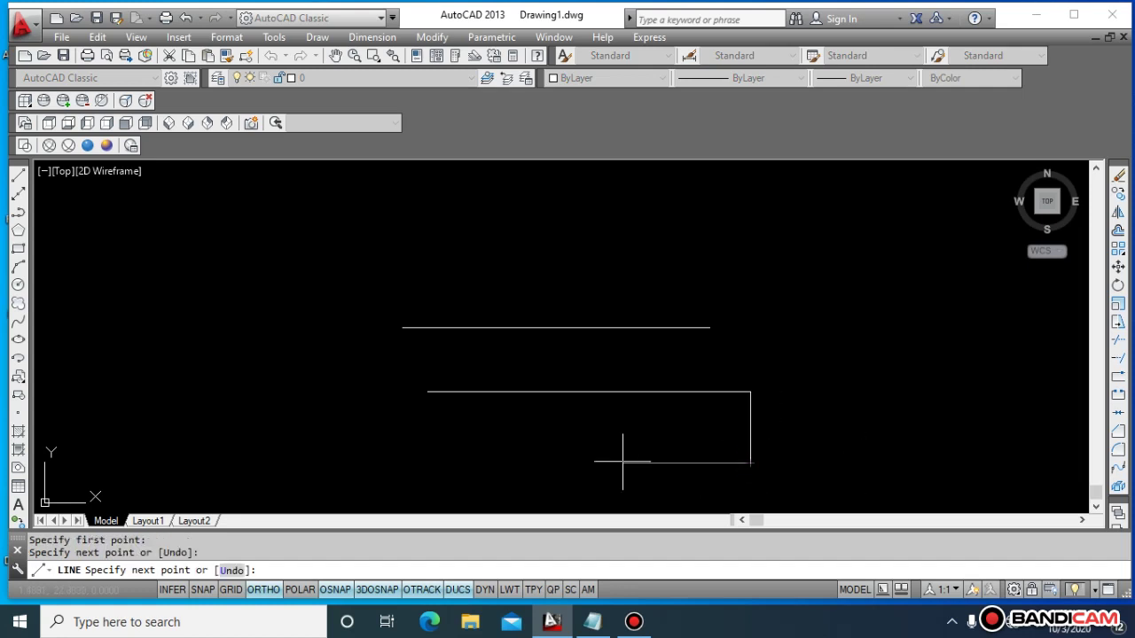
click(543, 462)
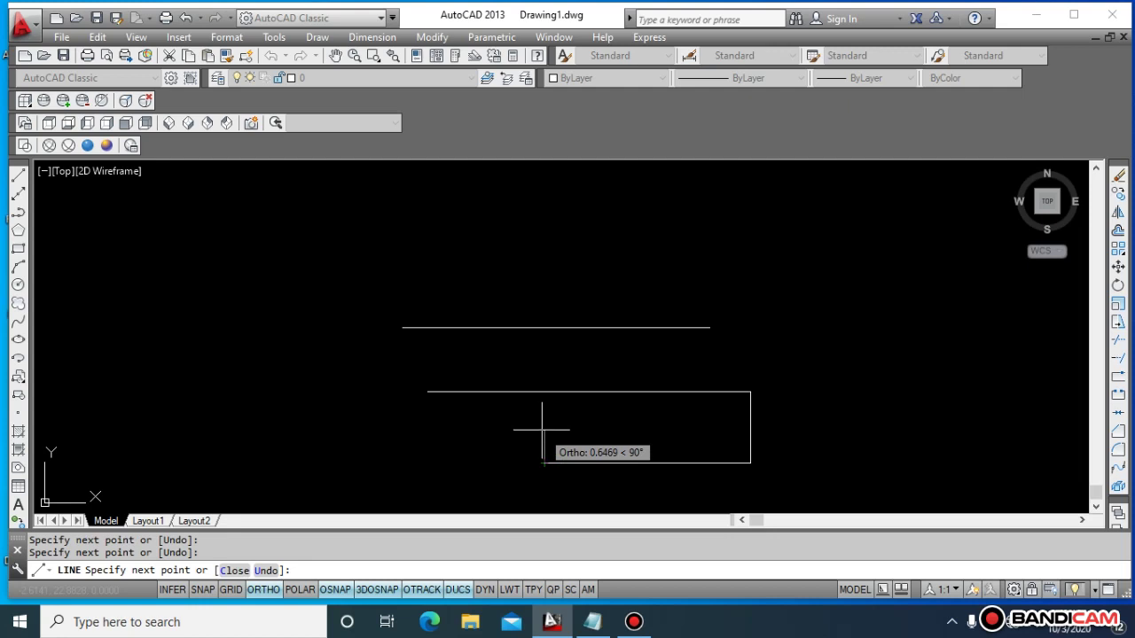
key(Escape)
key(Escape)
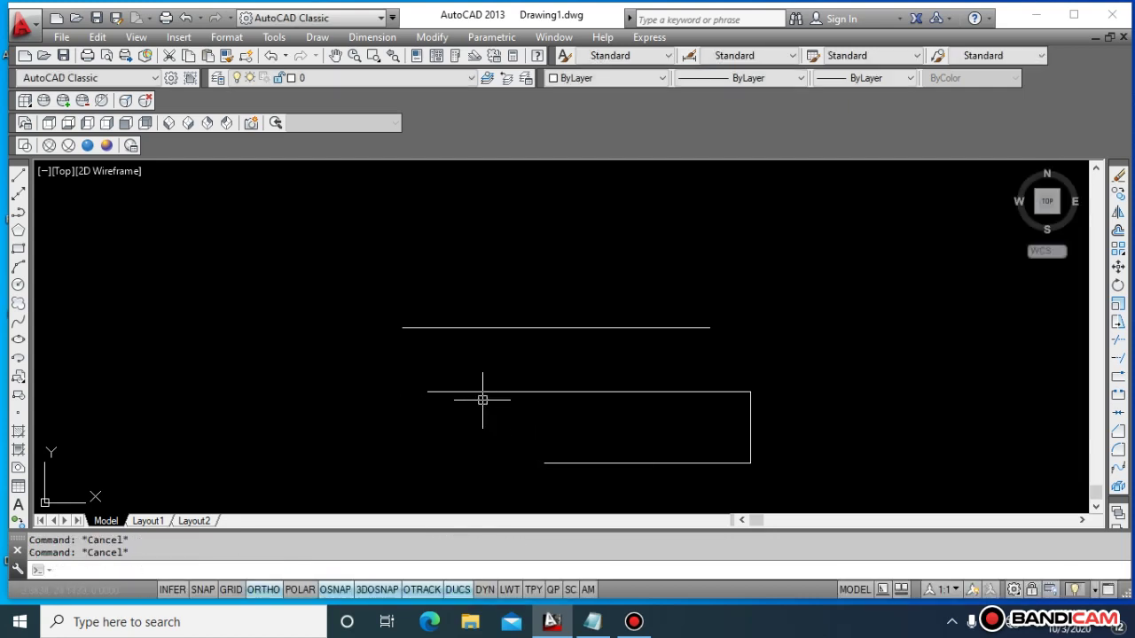
text(1)
key(Return)
click(543, 461)
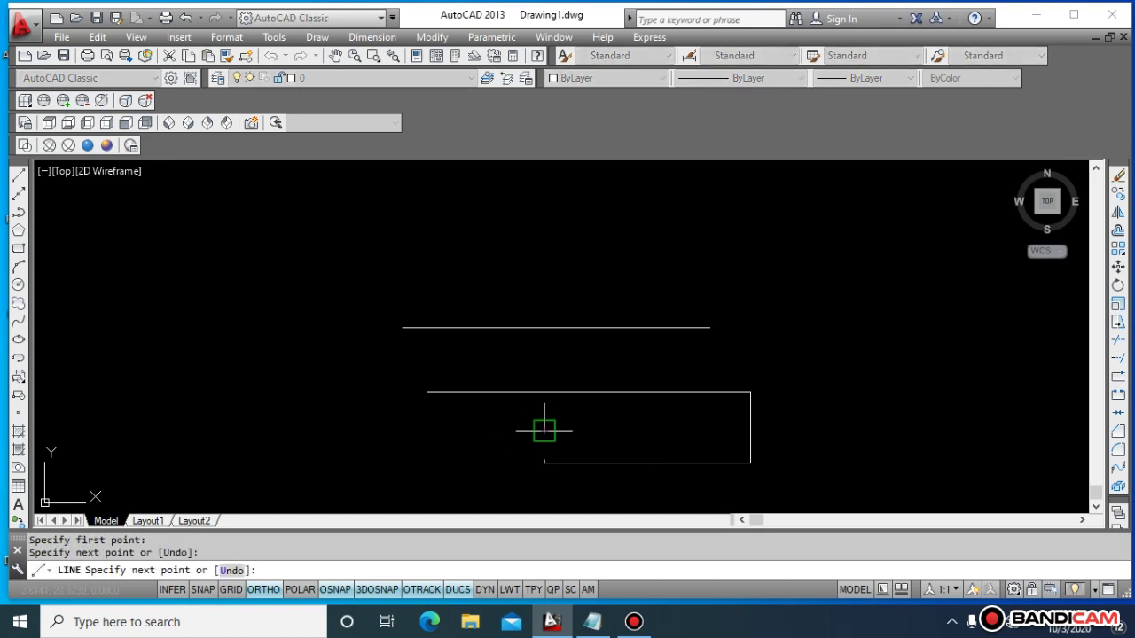
click(521, 431)
key(Escape)
key(Escape)
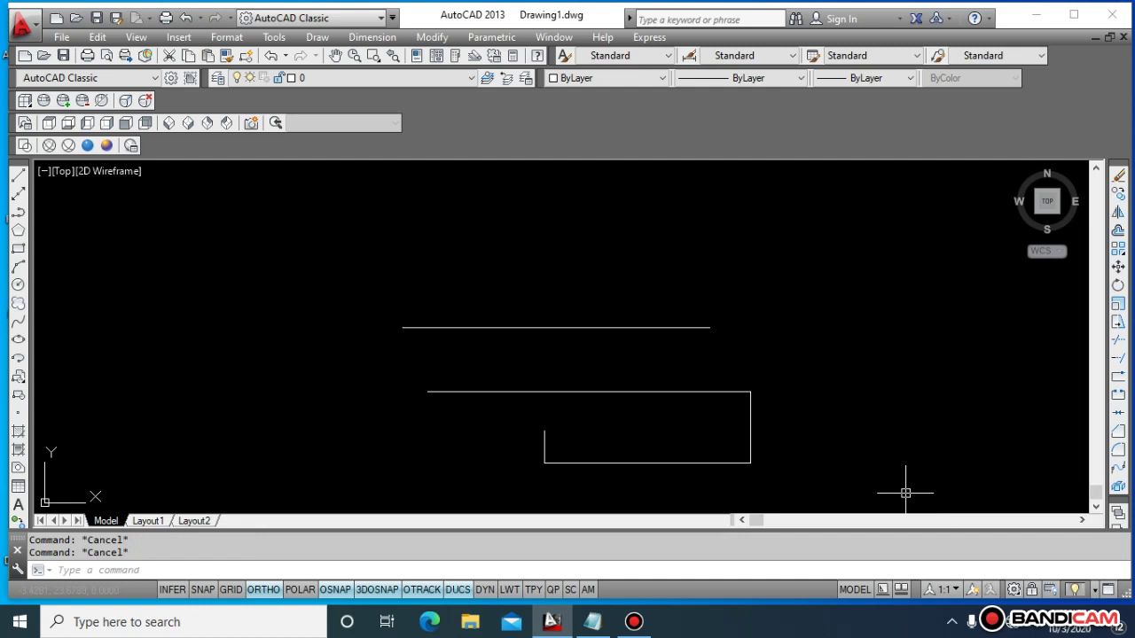
click(905, 493)
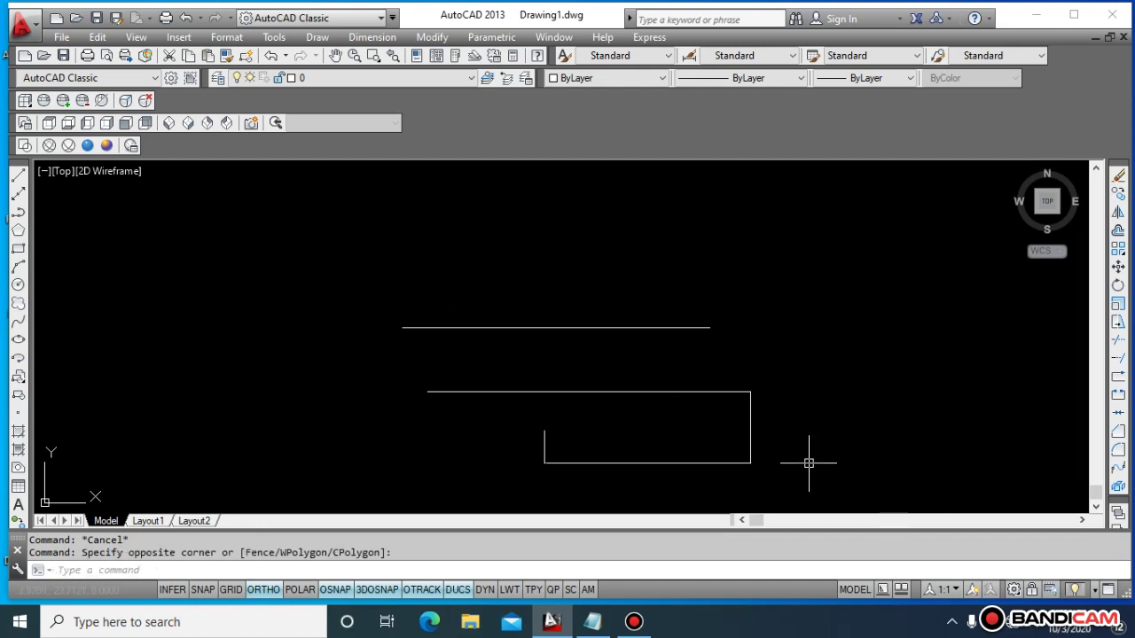
key(Escape)
key(Escape)
- Draw a horizontal line across the top with a short vertical drop at its right end
text(l)
key(Return)
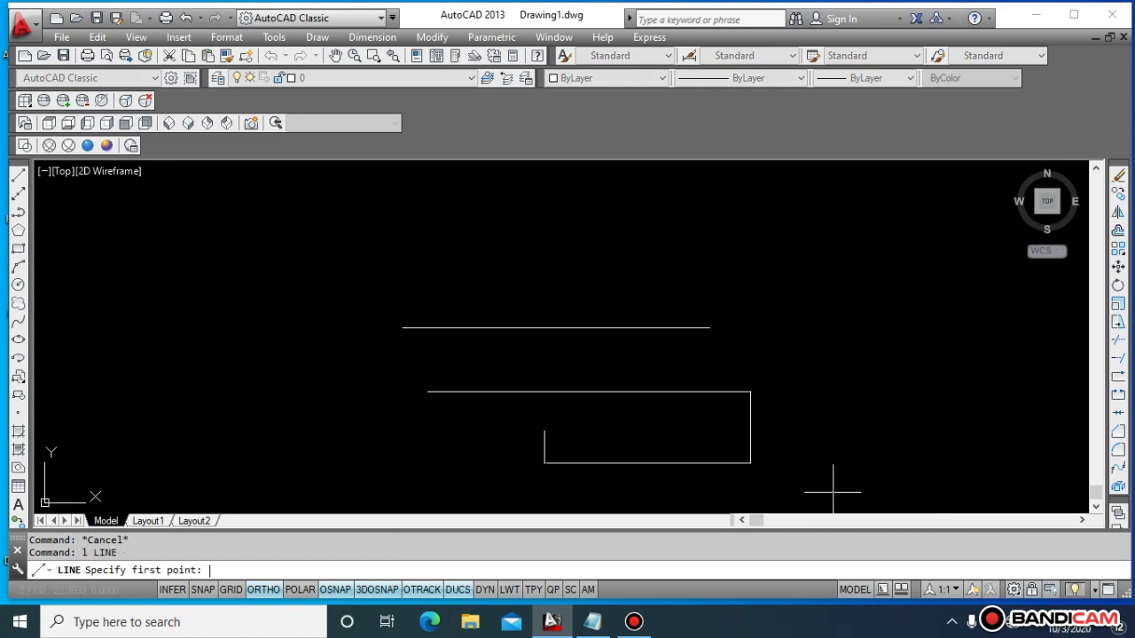
click(242, 228)
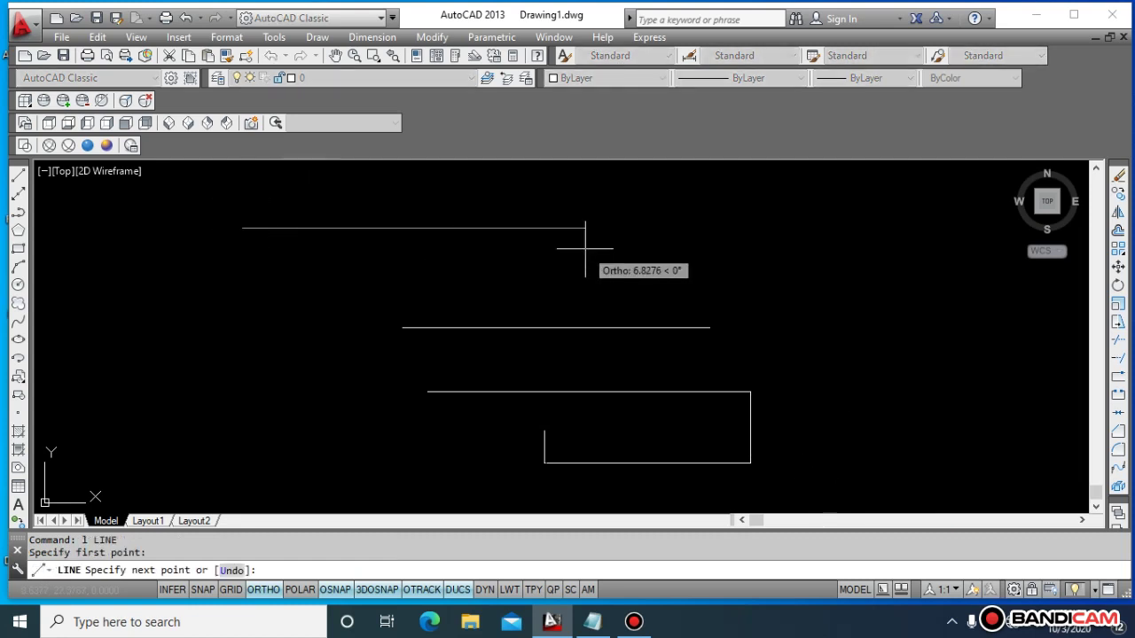
click(585, 249)
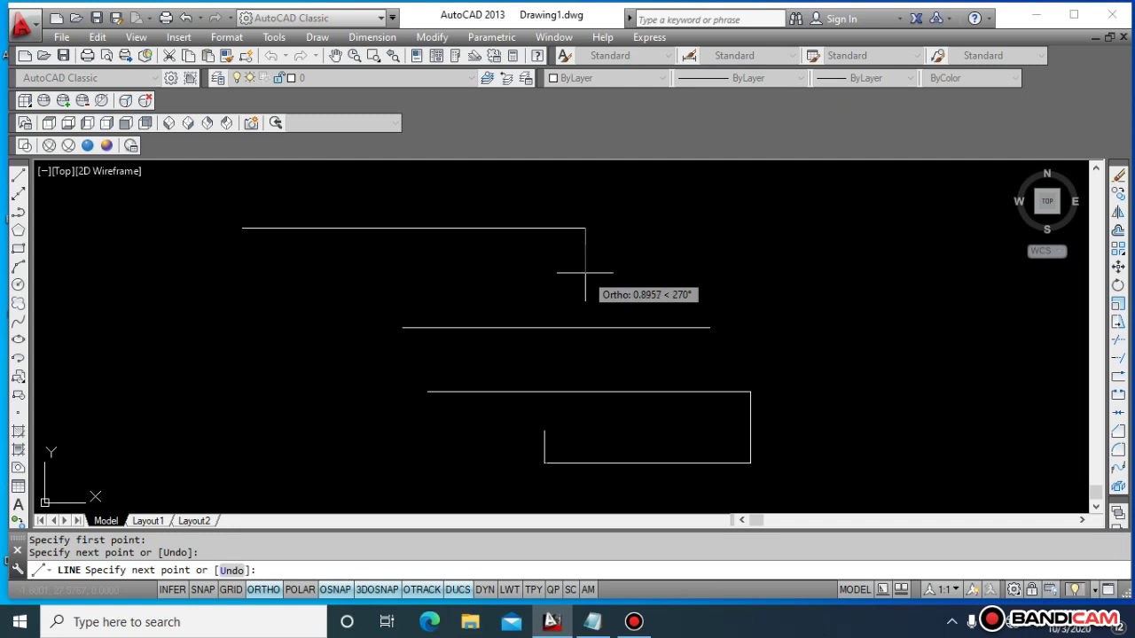
key(Return)
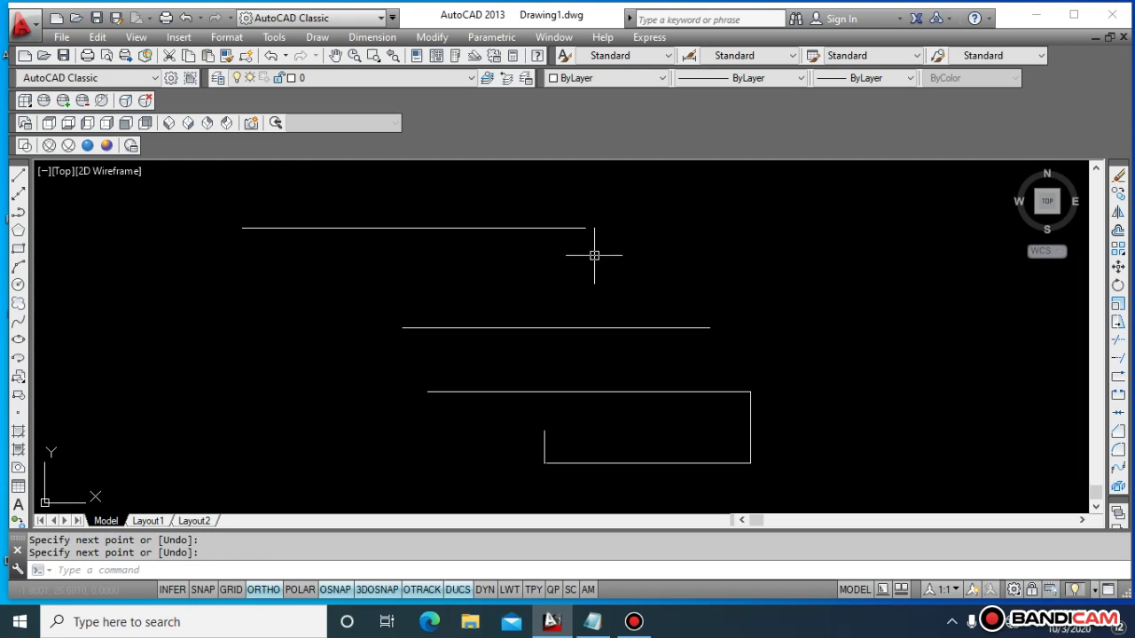
key(Return)
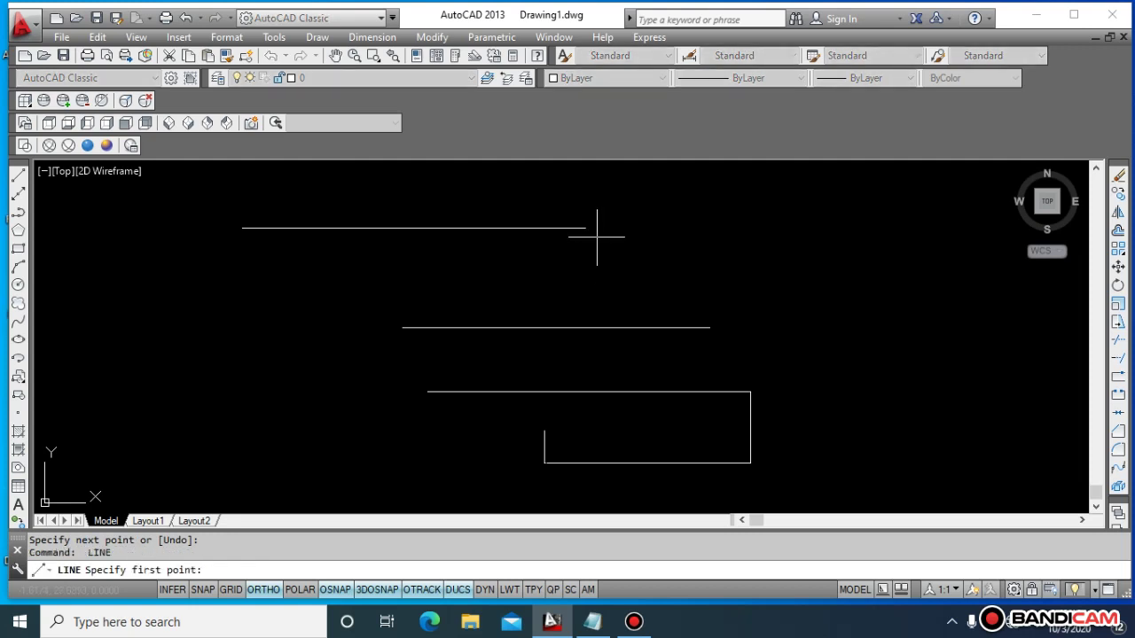
click(585, 228)
click(585, 277)
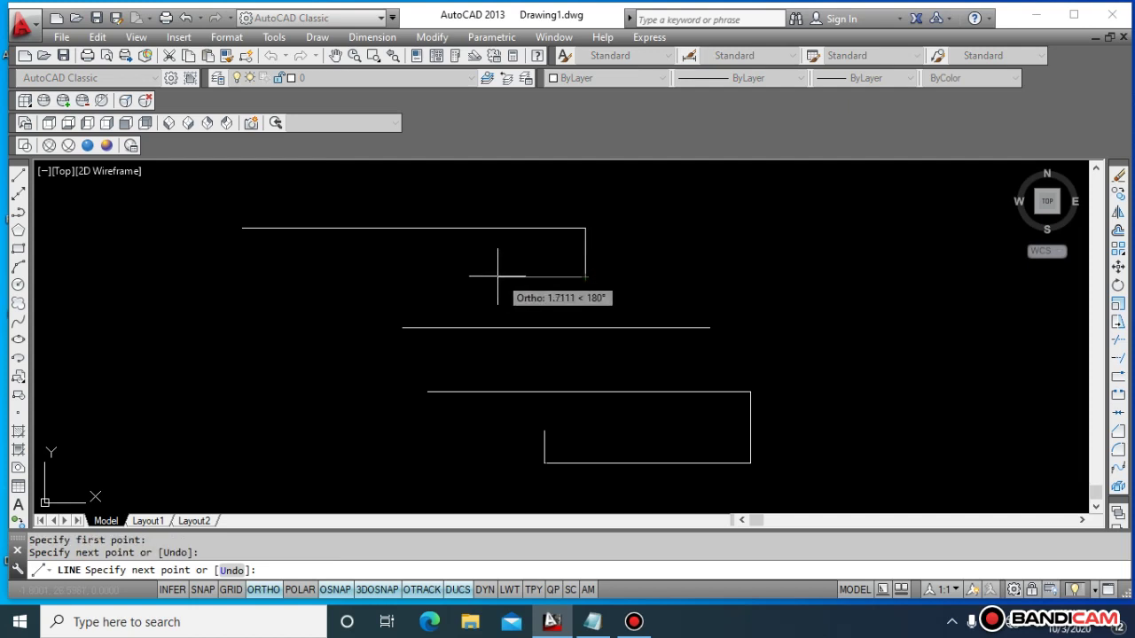
key(Escape)
key(Escape)
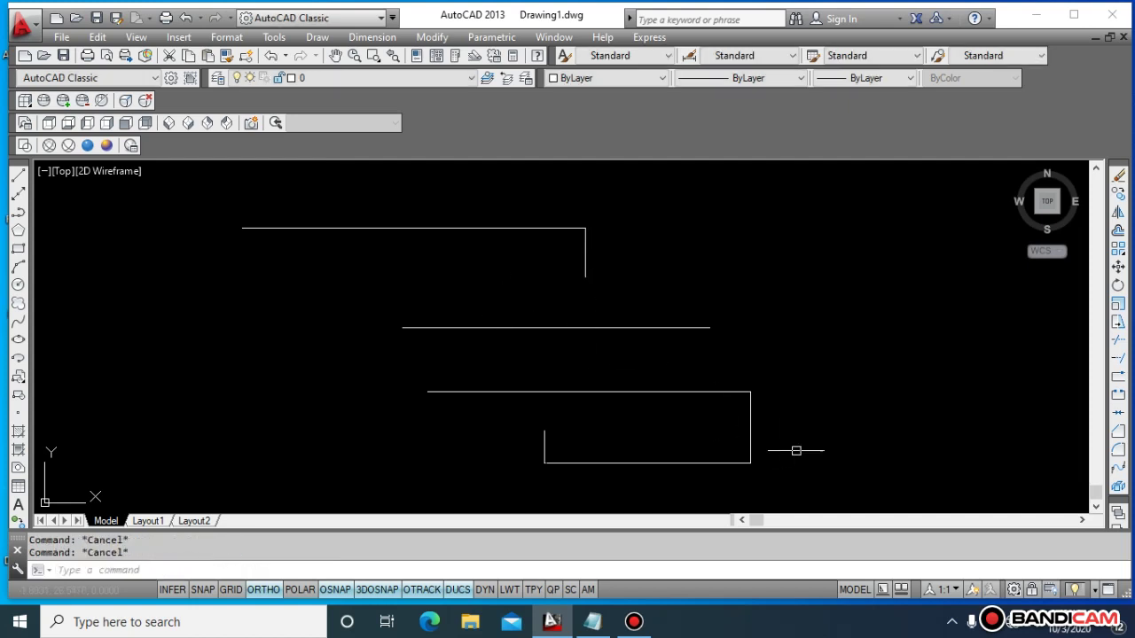
- Crossing-select all seven lines and erase them
click(825, 492)
click(222, 189)
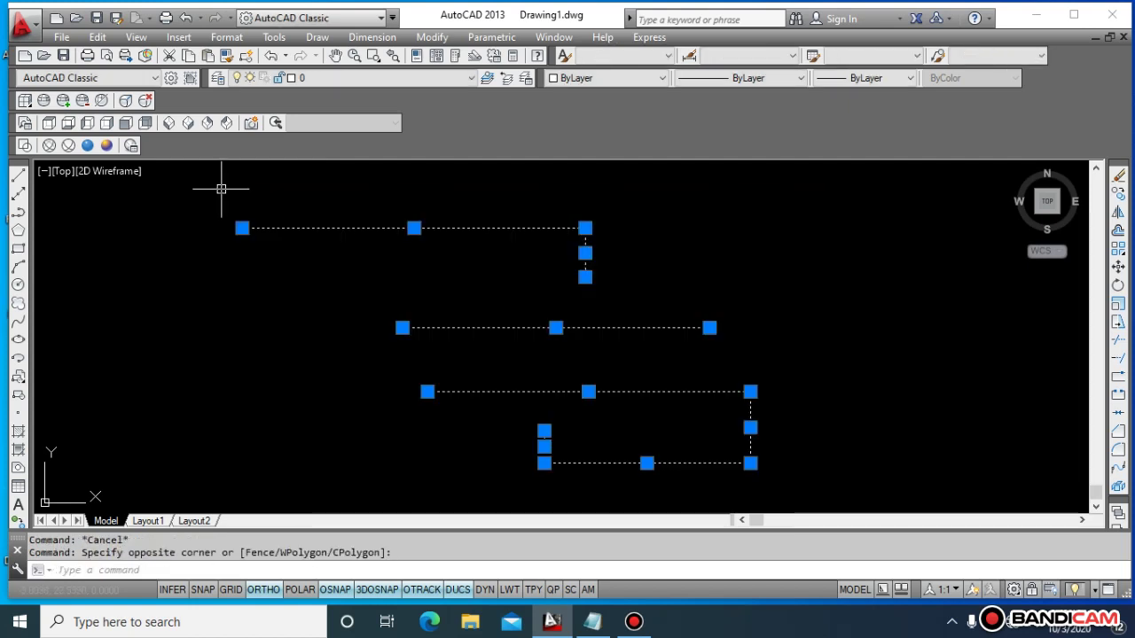
text(e)
key(Return)
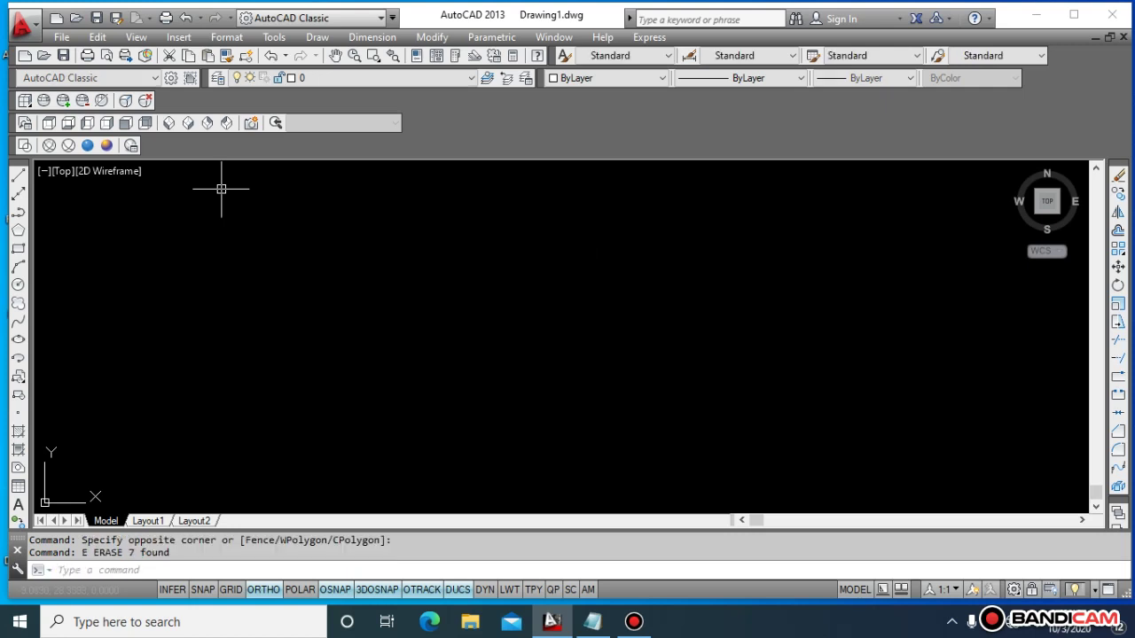
key(Escape)
key(Escape)
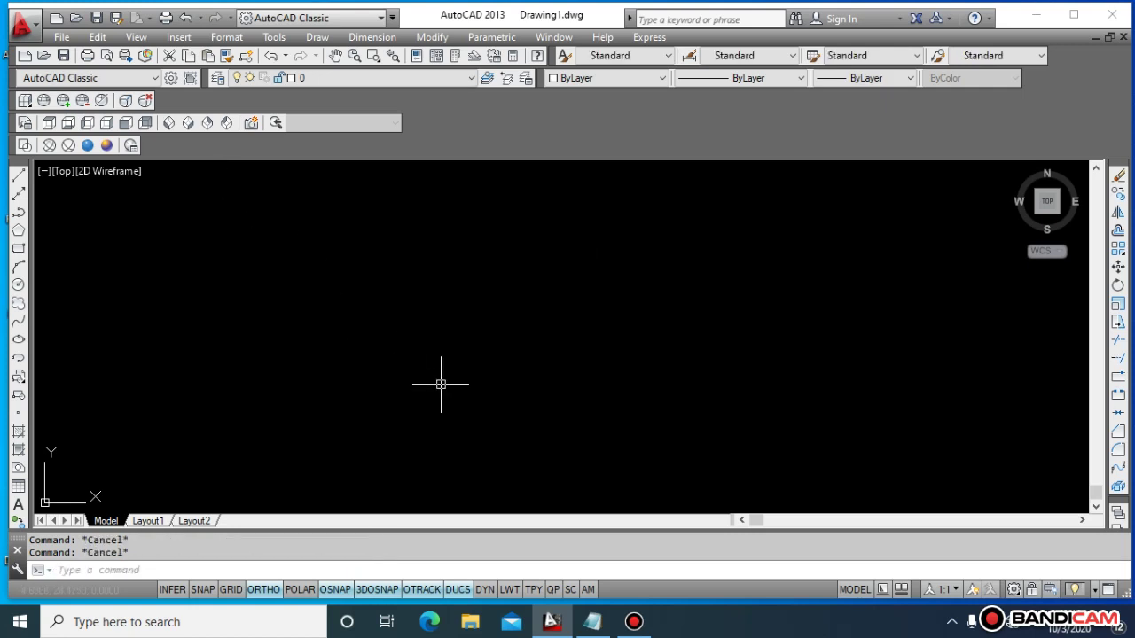
click(585, 622)
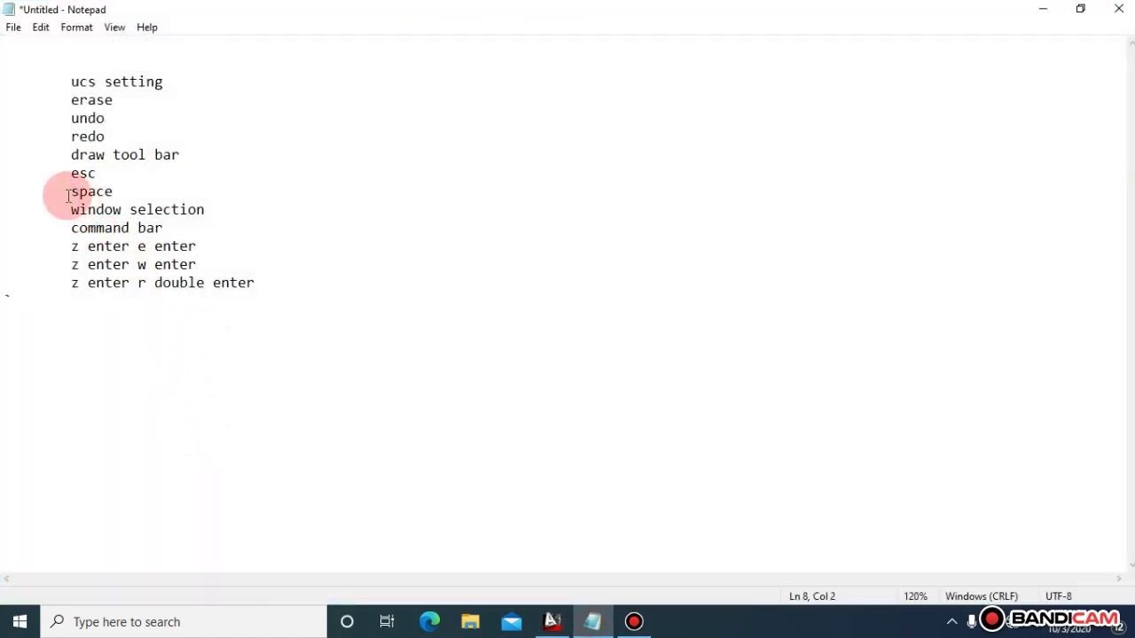
drag(69, 194, 120, 190)
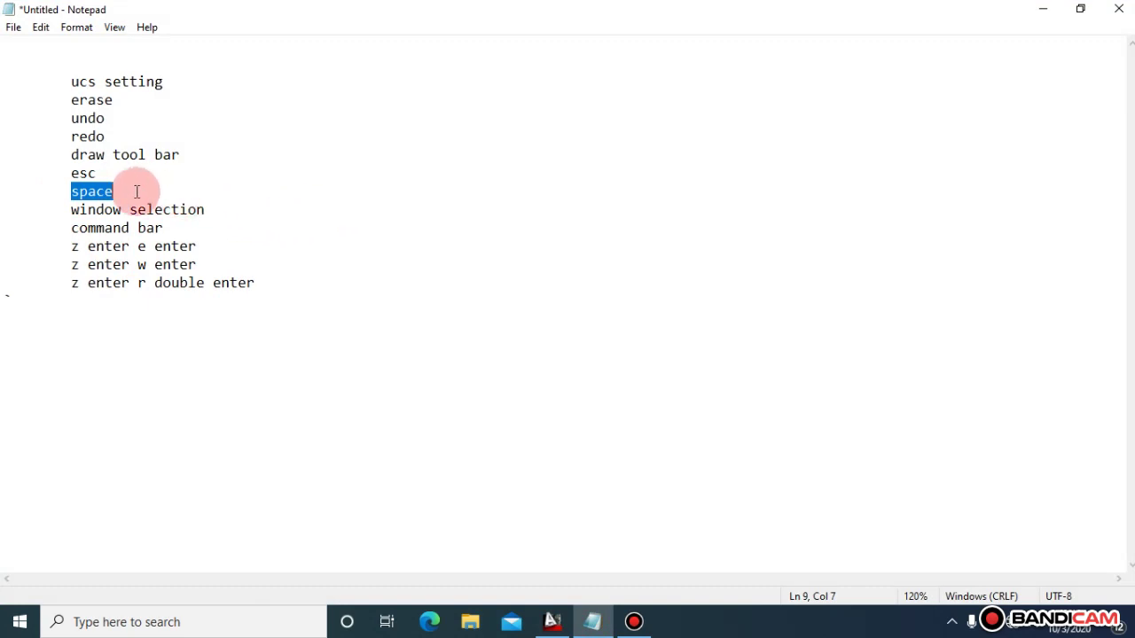
click(64, 174)
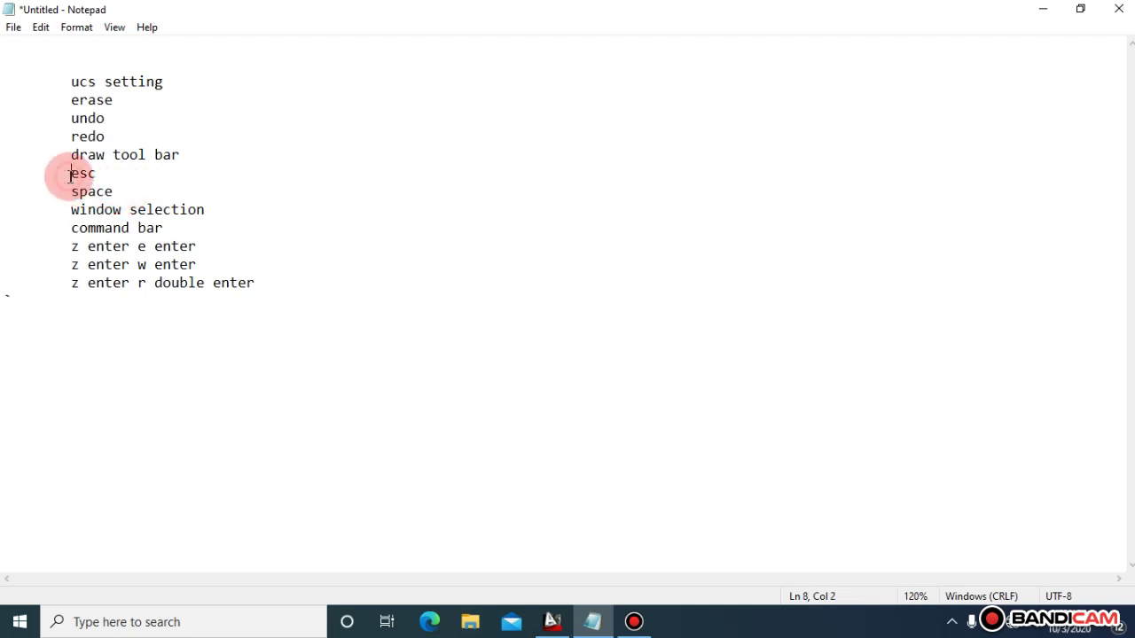
drag(71, 193, 151, 197)
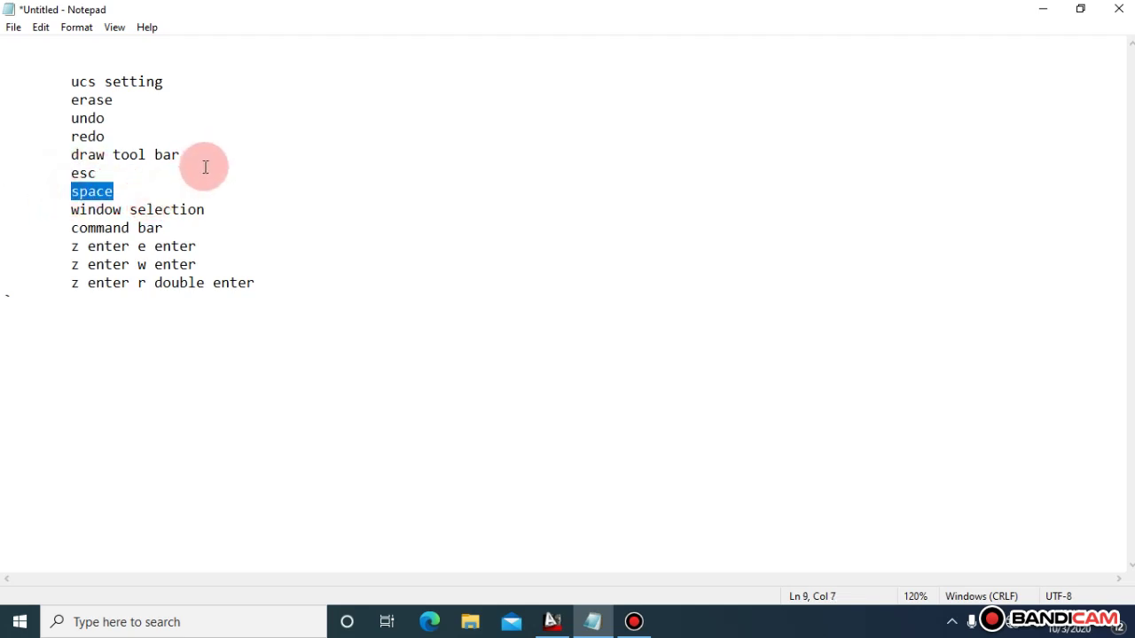
click(73, 210)
drag(73, 210, 245, 221)
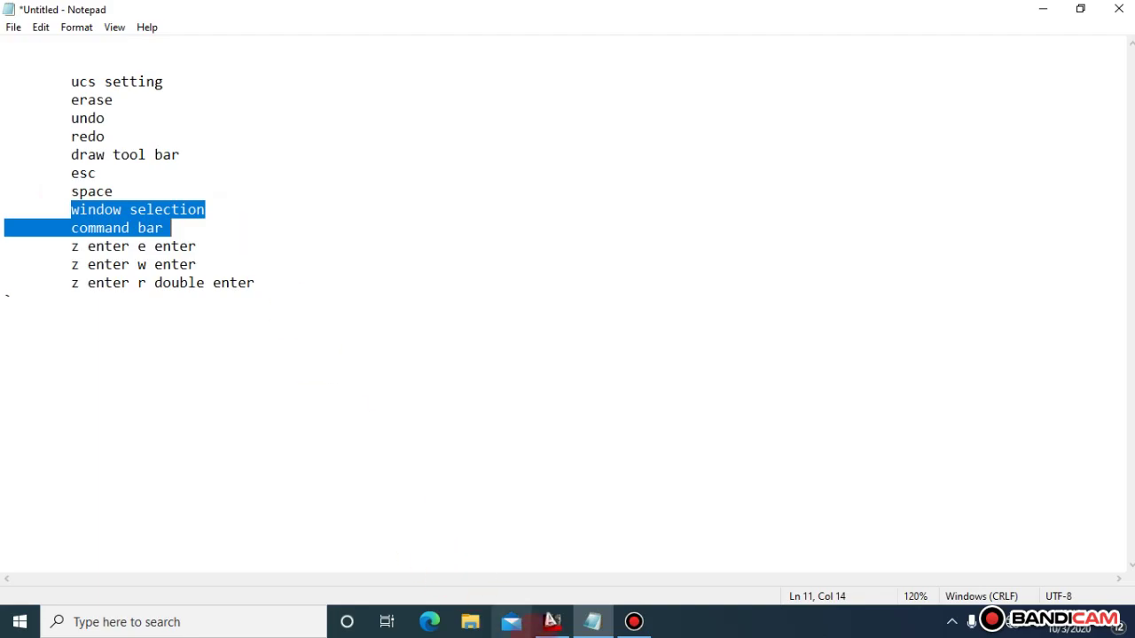
click(552, 621)
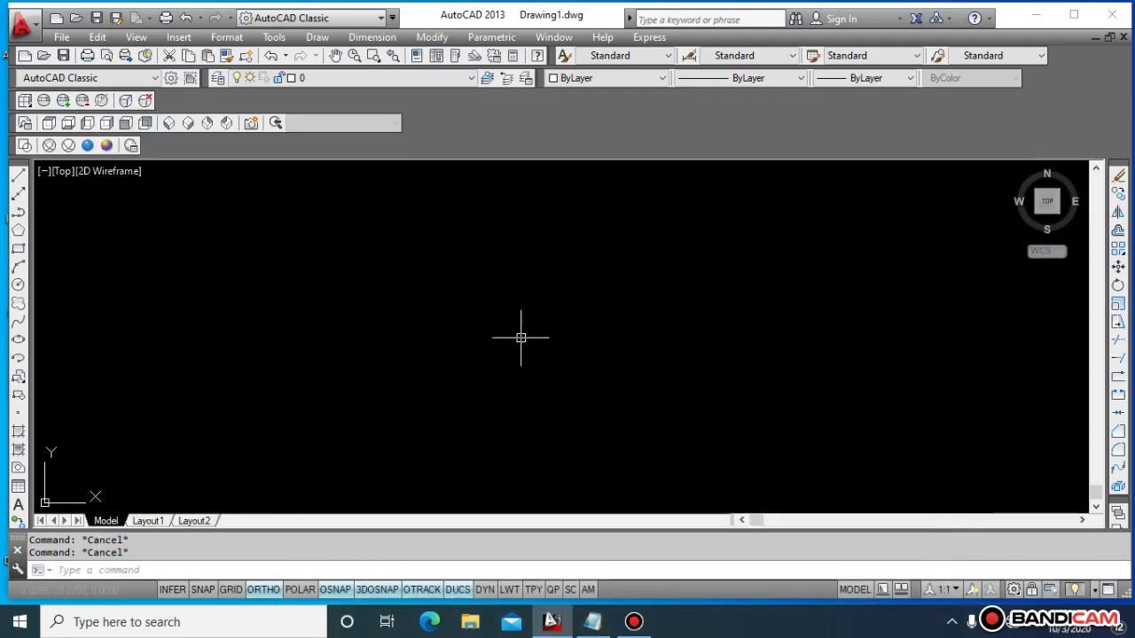
text(l)
key(Return)
click(443, 304)
click(619, 305)
key(Escape)
key(Escape)
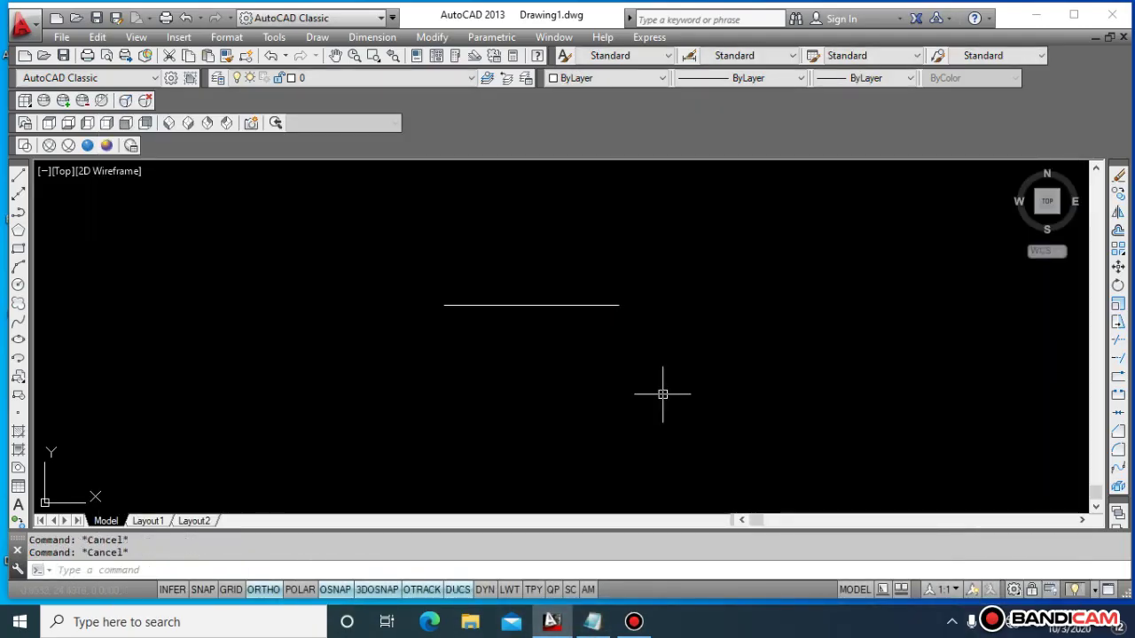
click(763, 411)
click(427, 271)
key(Escape)
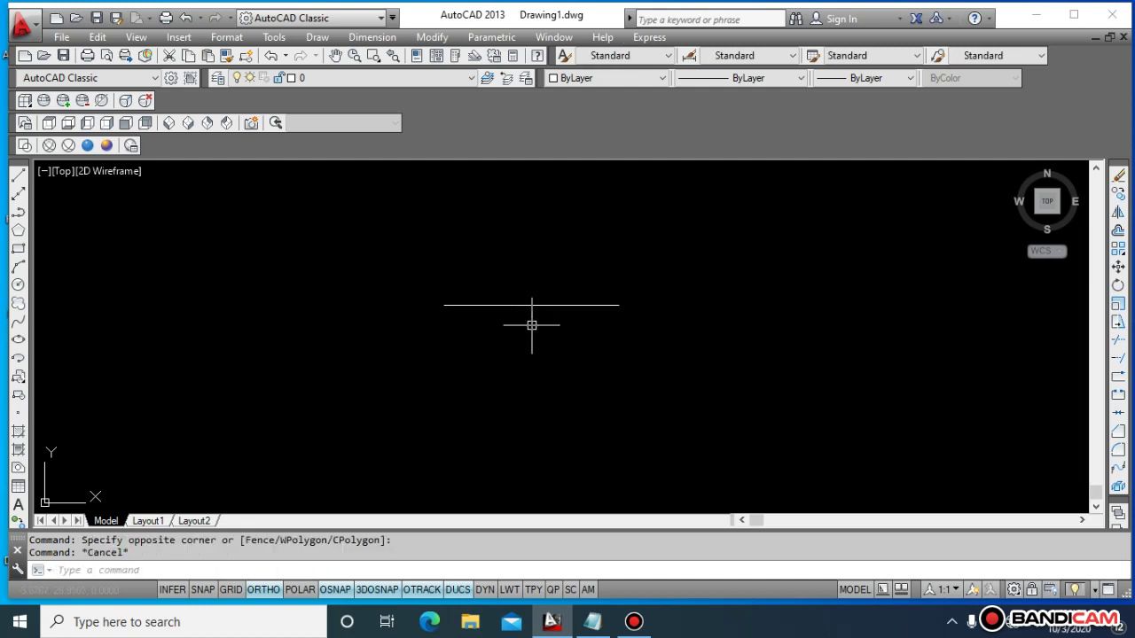
click(706, 395)
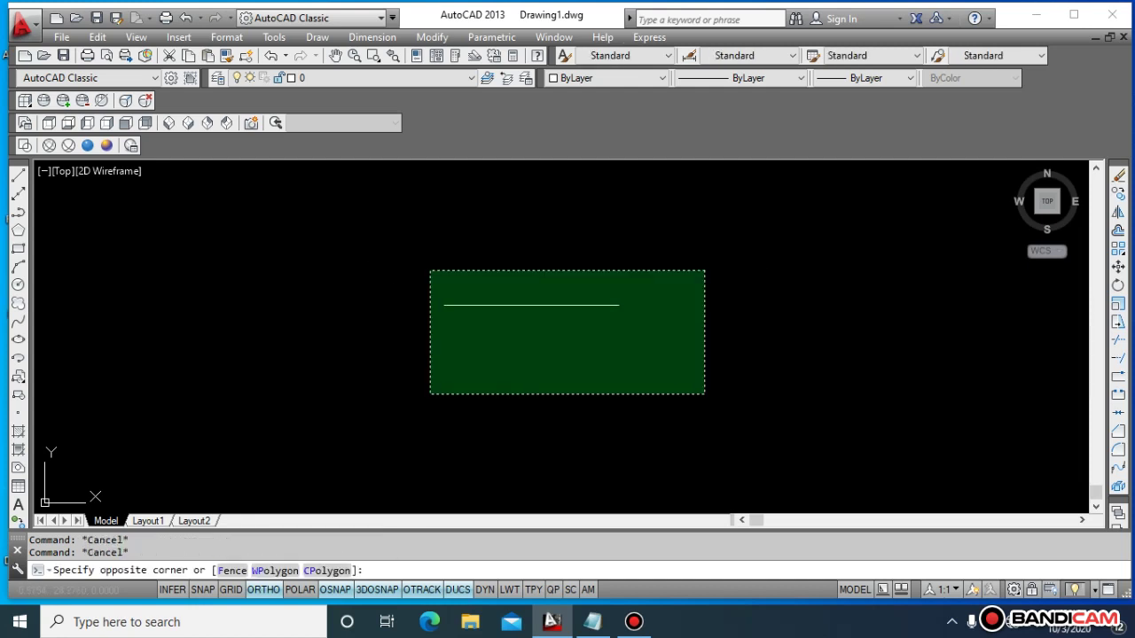
key(Escape)
click(728, 444)
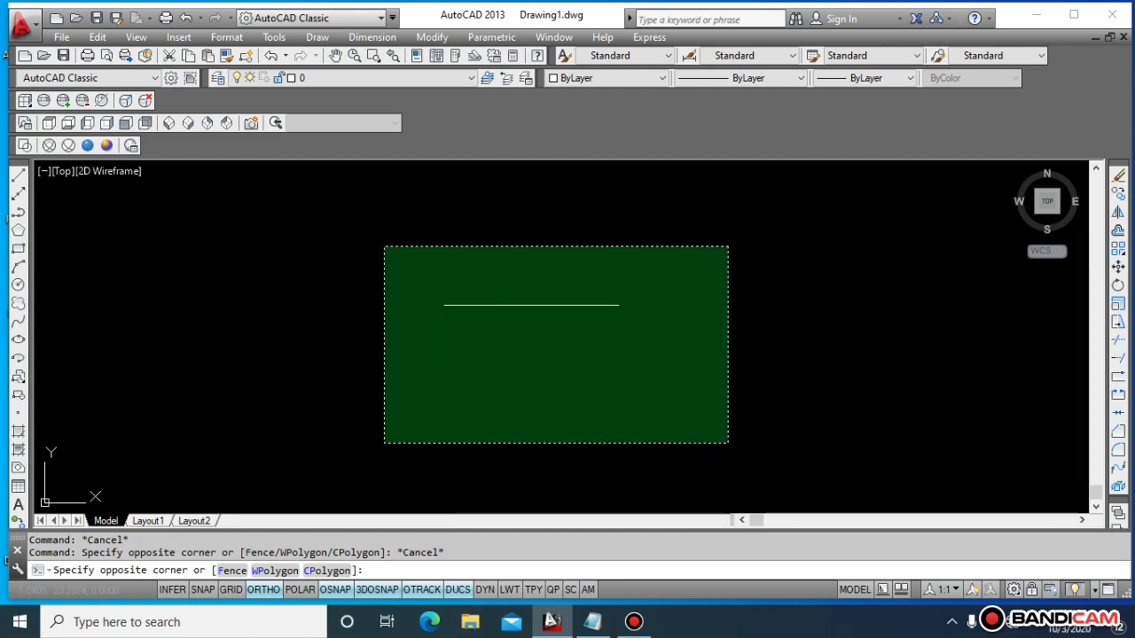
click(385, 246)
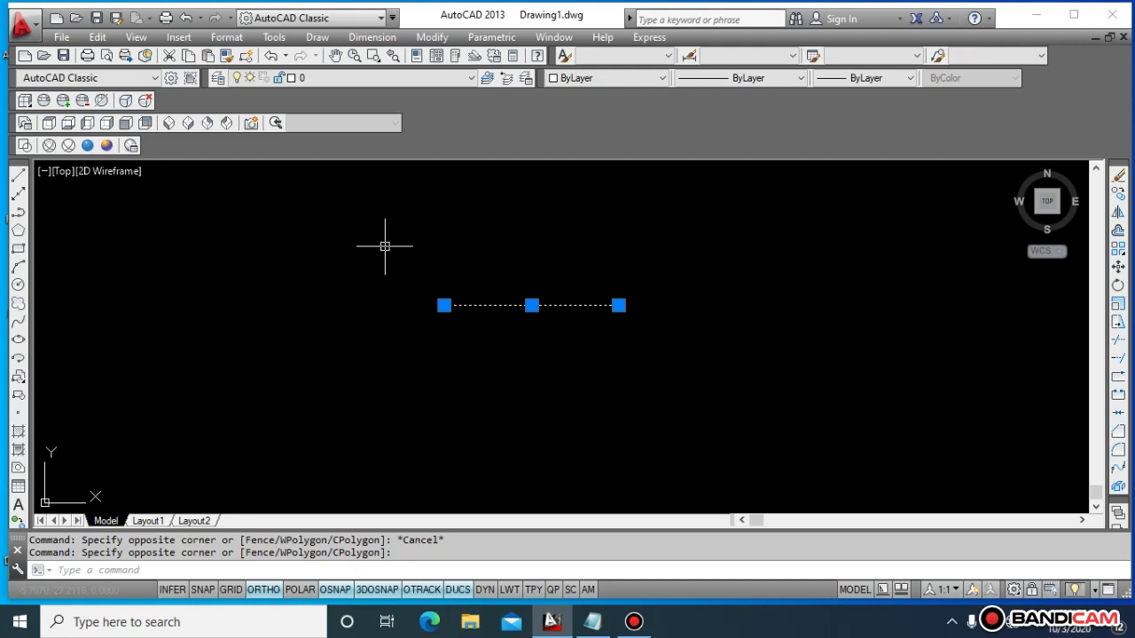
key(Delete)
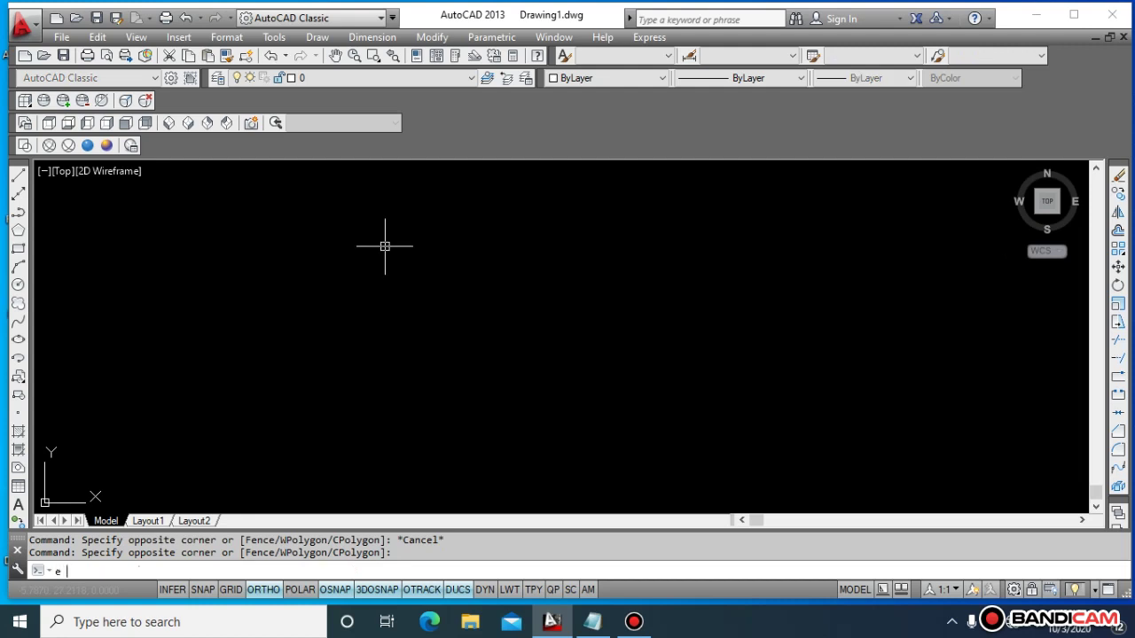
key(Escape)
key(Escape)
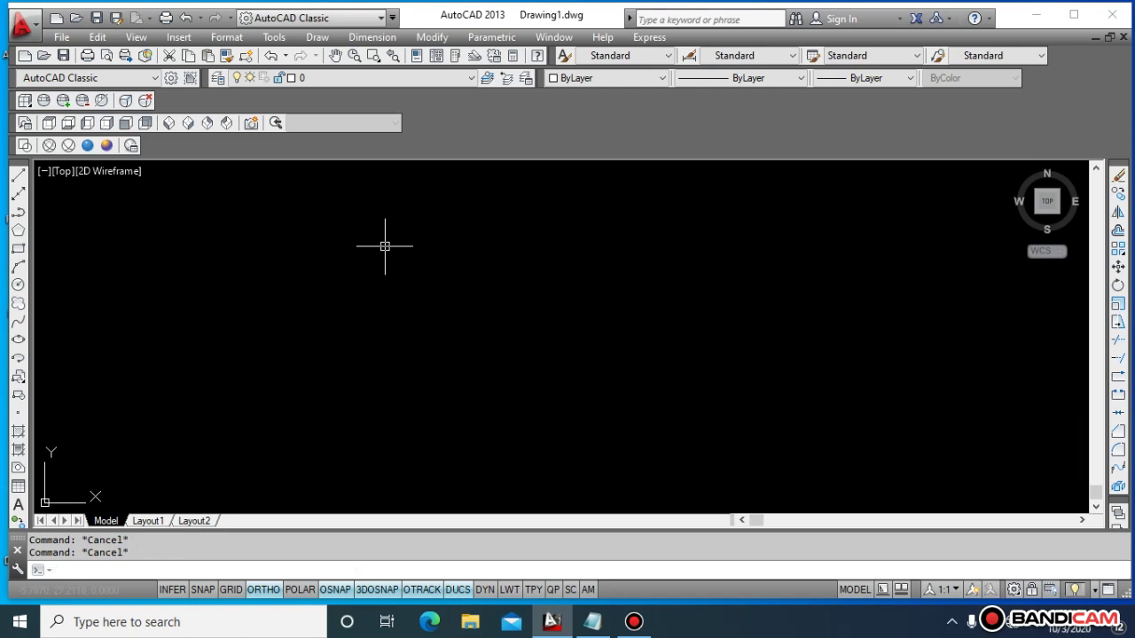
- Draw an orthogonal outline with LINE: top, right, bottom and left edges
drag(338, 235, 669, 371)
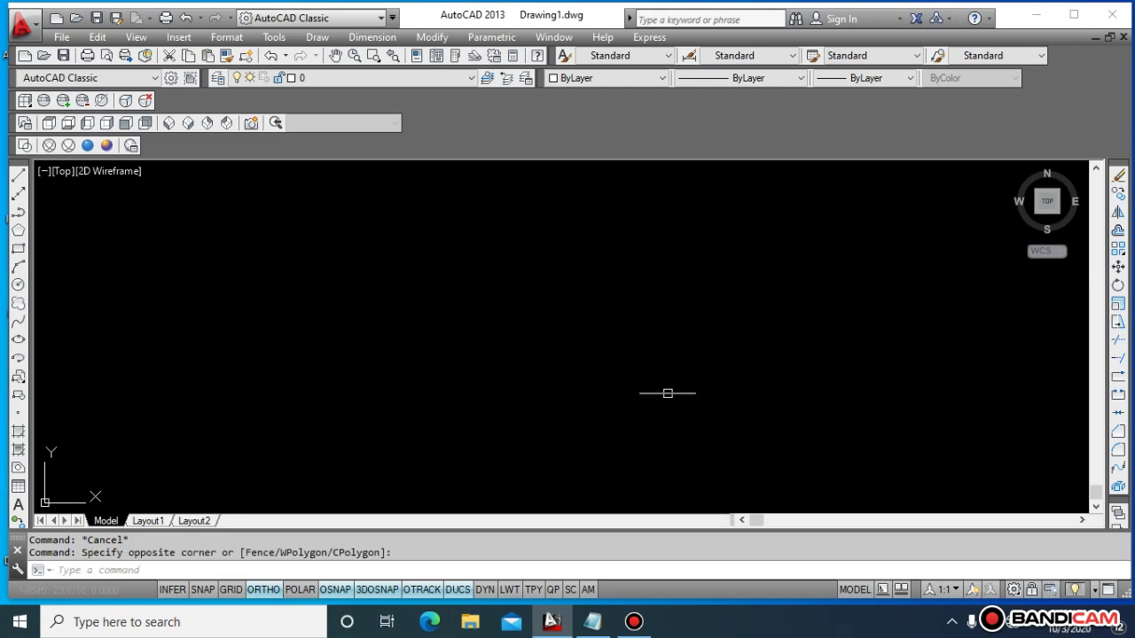
key(Escape)
text(l)
key(Return)
click(379, 309)
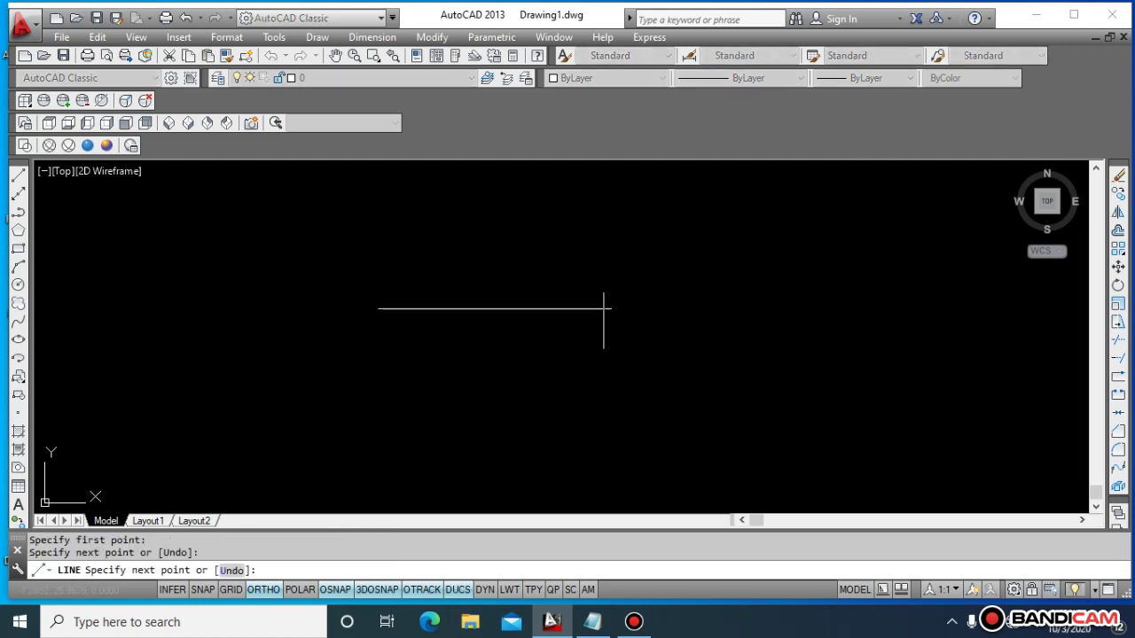
click(611, 309)
click(611, 383)
click(407, 383)
click(407, 259)
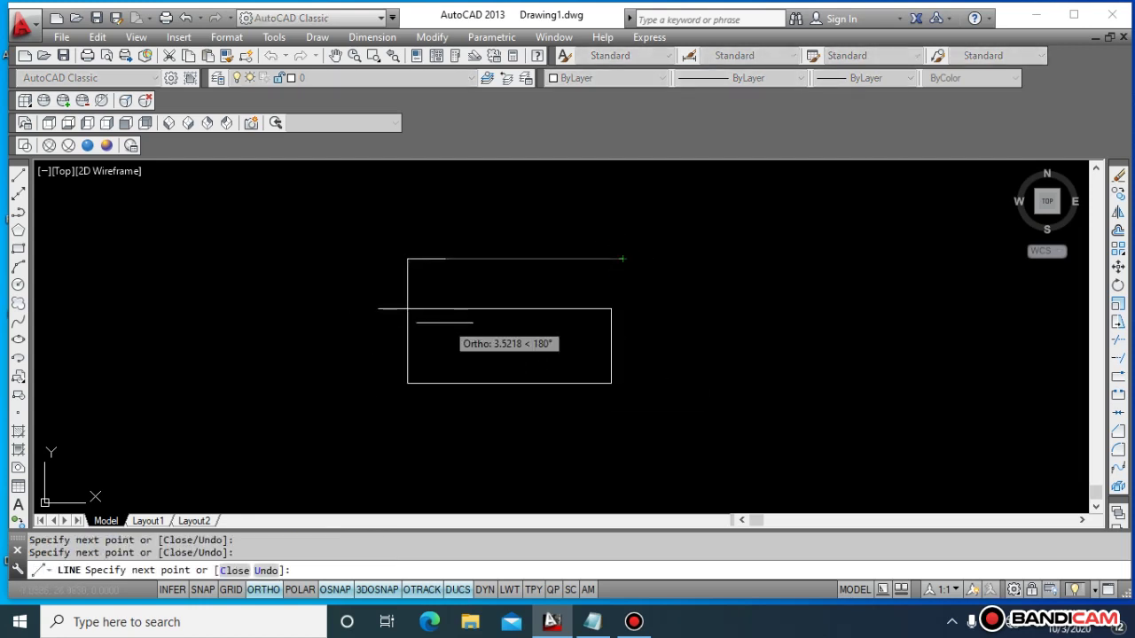
- Continue the line into a second outline extending up and to the right
click(653, 353)
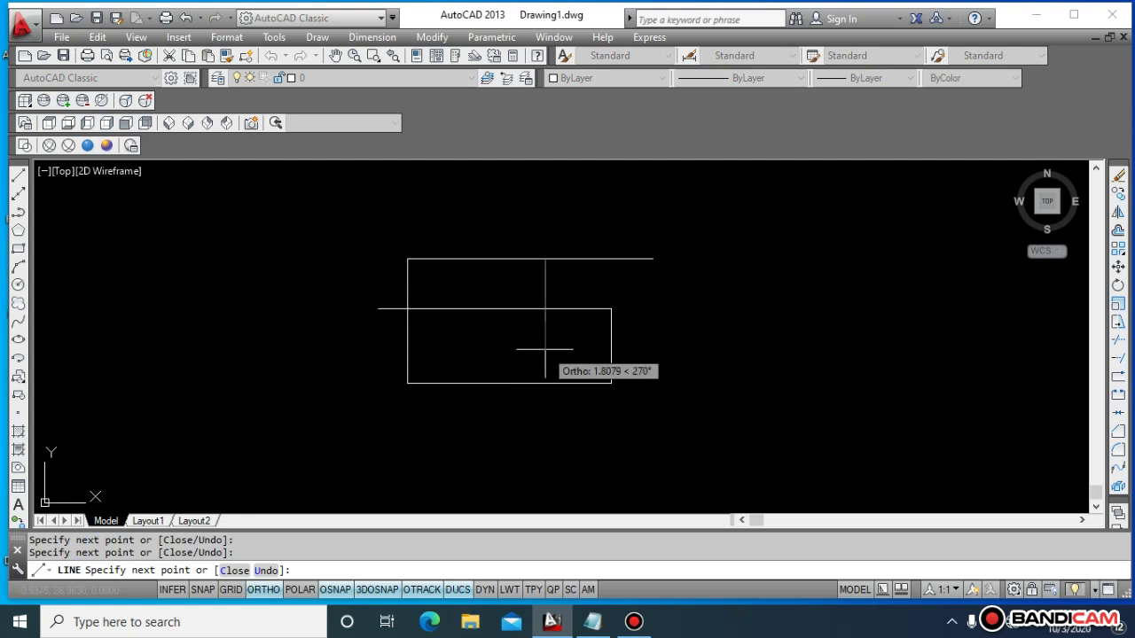
click(545, 232)
click(710, 232)
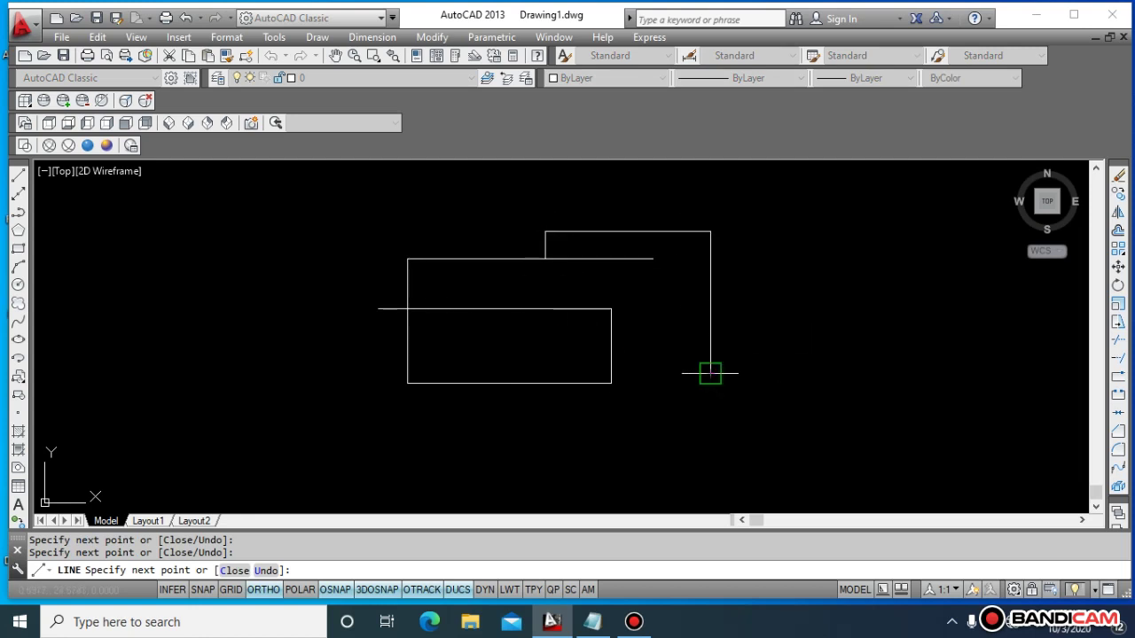
click(710, 373)
click(493, 373)
- Window-select all the lines
key(Escape)
click(325, 179)
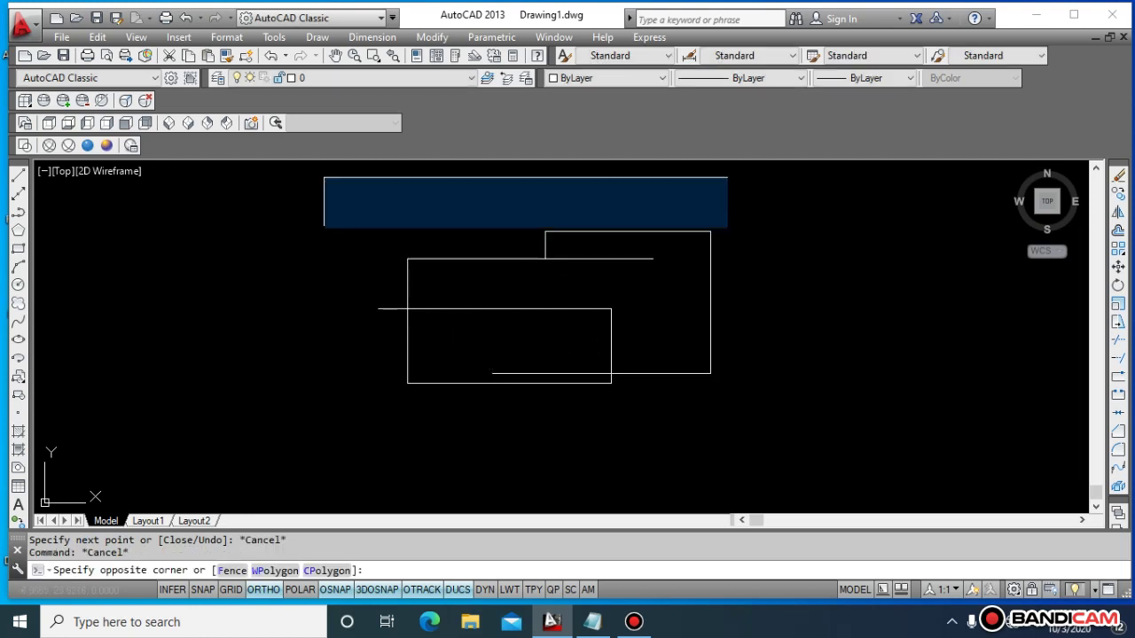
click(835, 445)
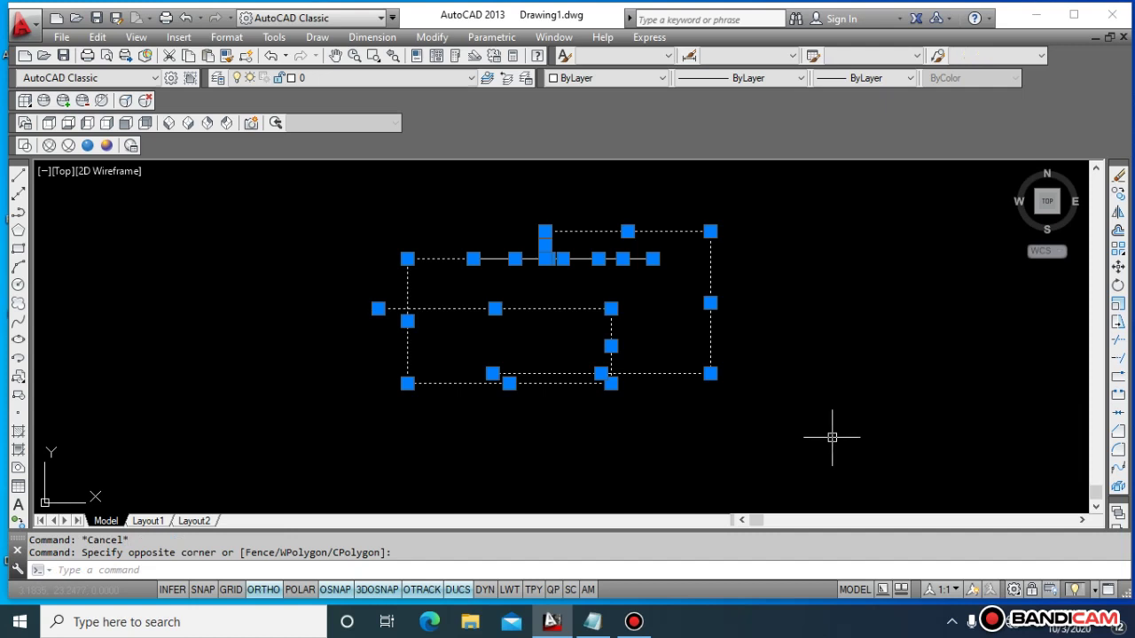
- Practise window-selecting the left vertical line and crossing-selecting all the lines
key(Escape)
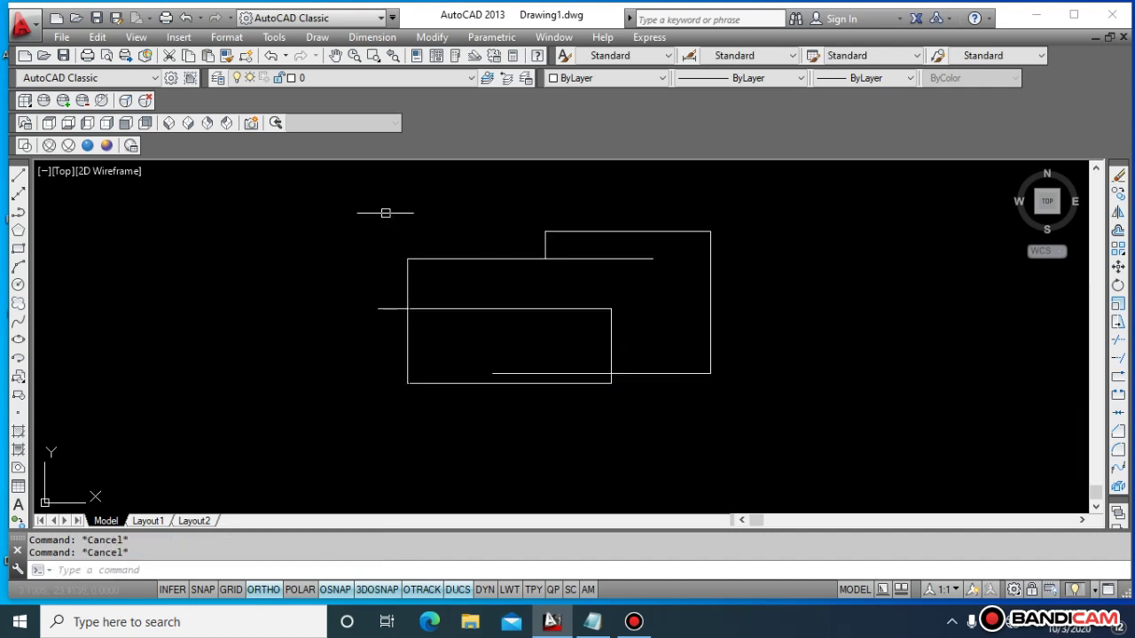
click(327, 211)
click(449, 404)
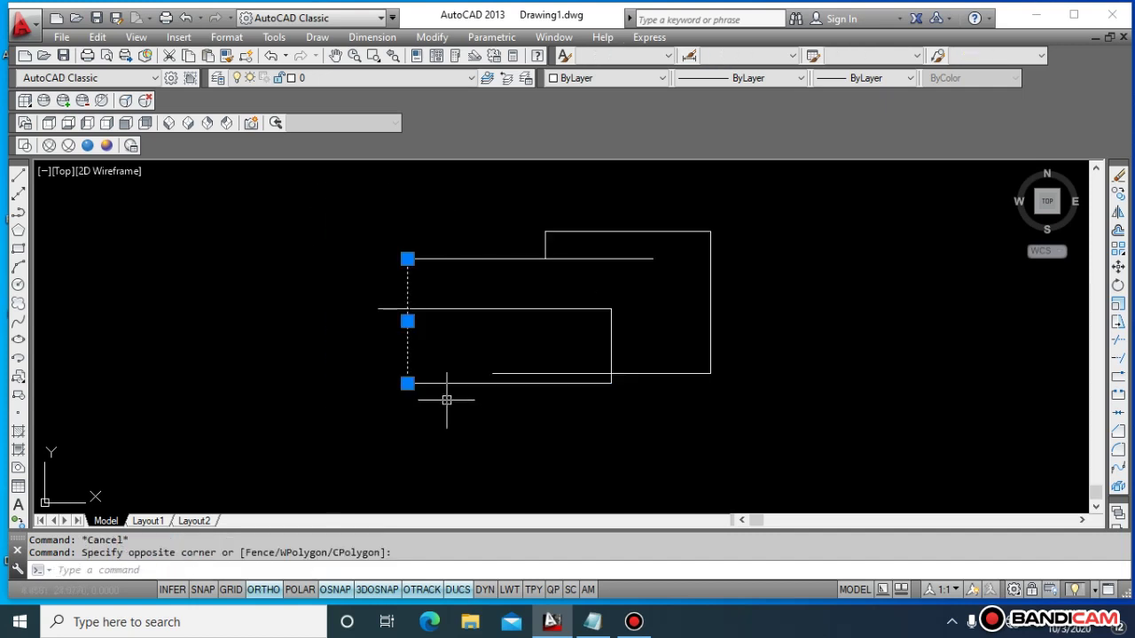
key(Escape)
click(338, 227)
click(438, 404)
key(Escape)
click(733, 472)
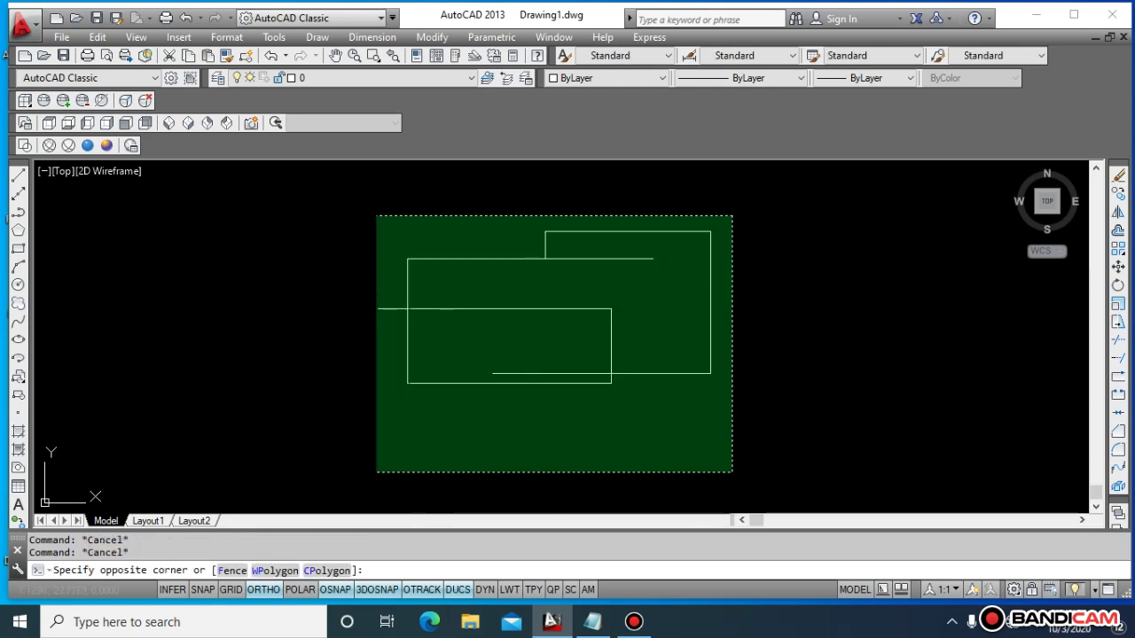
click(377, 215)
key(Escape)
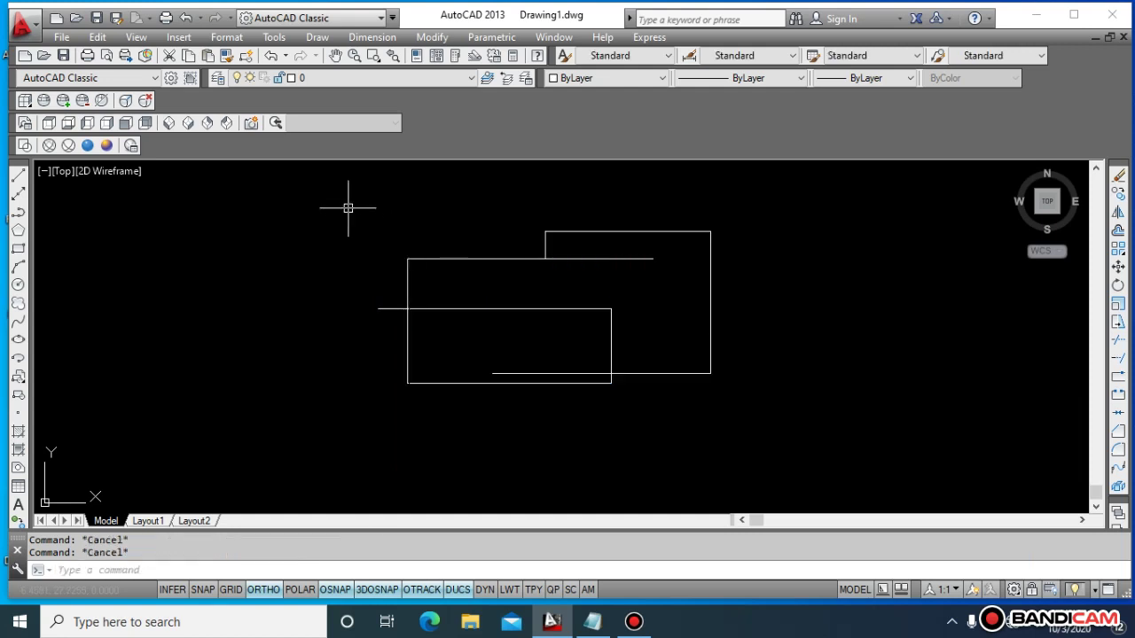
- Window-select the left vertical line and delete it
click(347, 214)
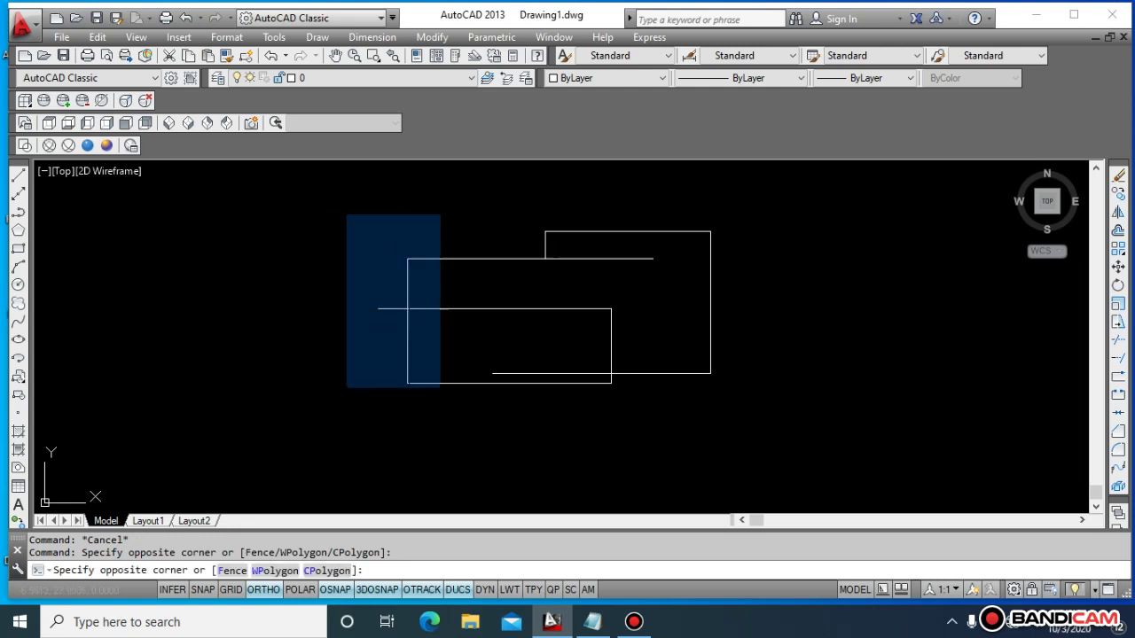
click(436, 413)
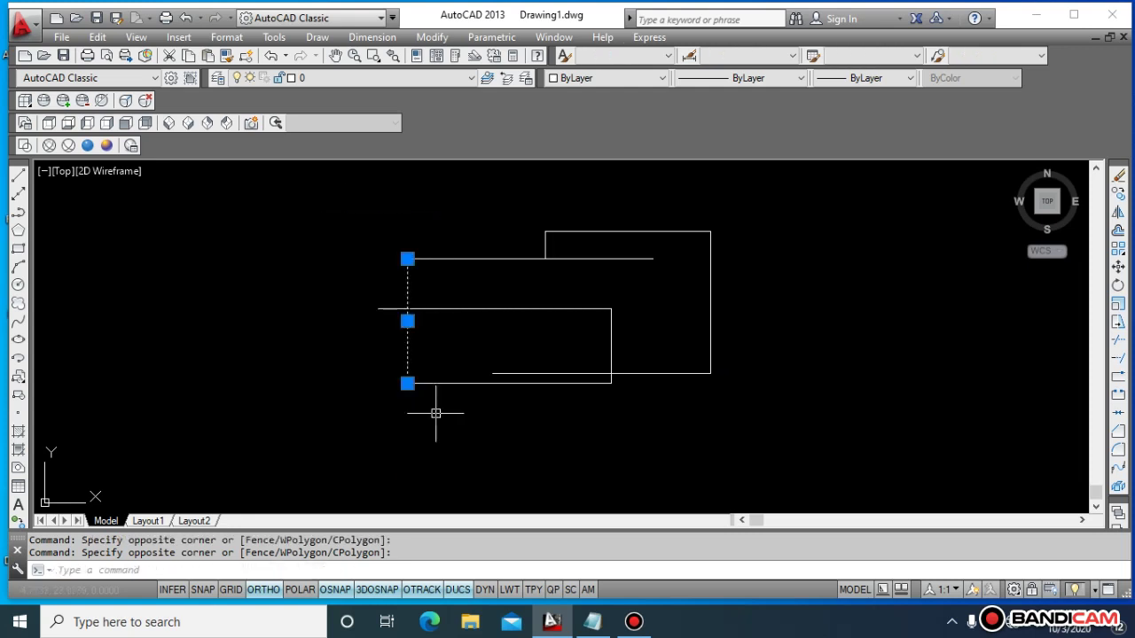
text(e)
key(Delete)
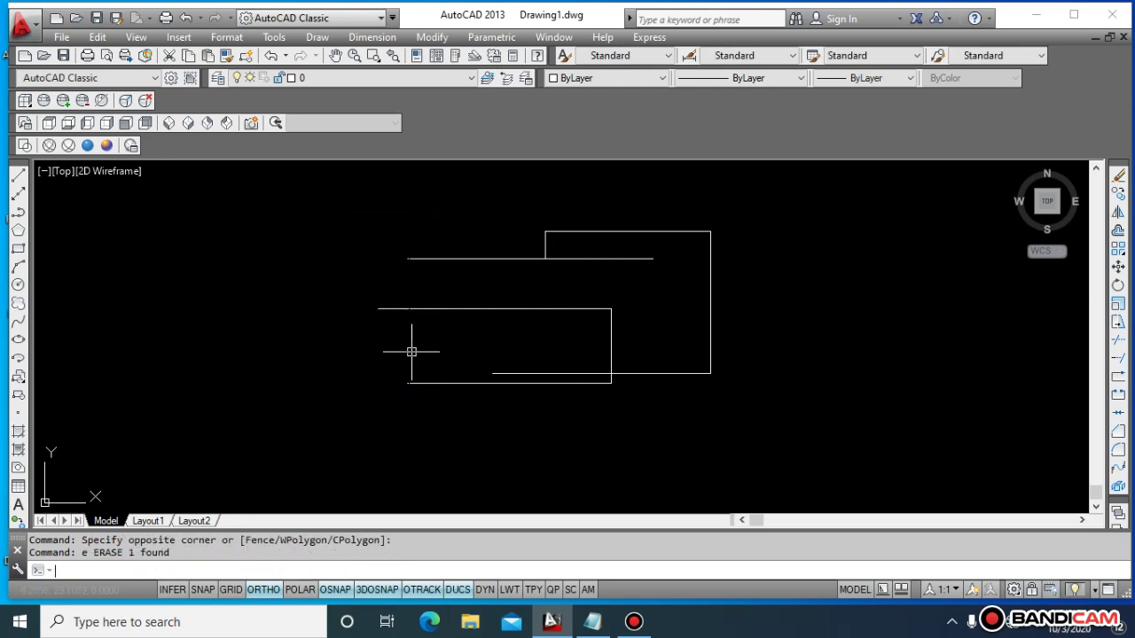
key(Escape)
key(Escape)
- Crossing-select all the remaining lines and delete them
click(814, 436)
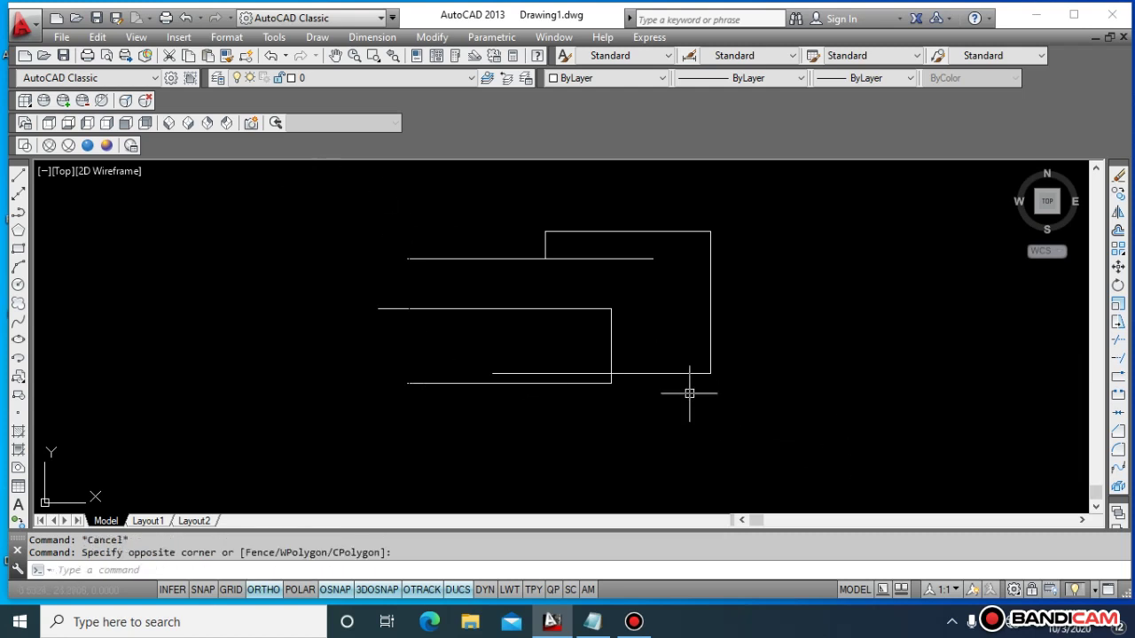
key(Escape)
click(871, 463)
click(364, 207)
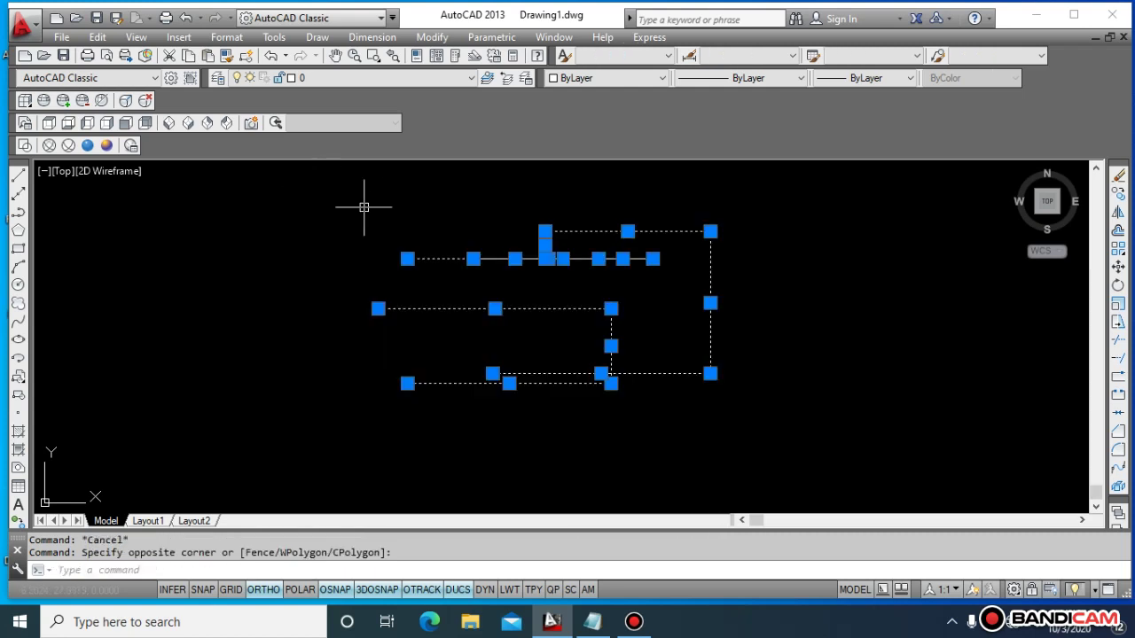
text(e)
key(Delete)
key(Escape)
key(Escape)
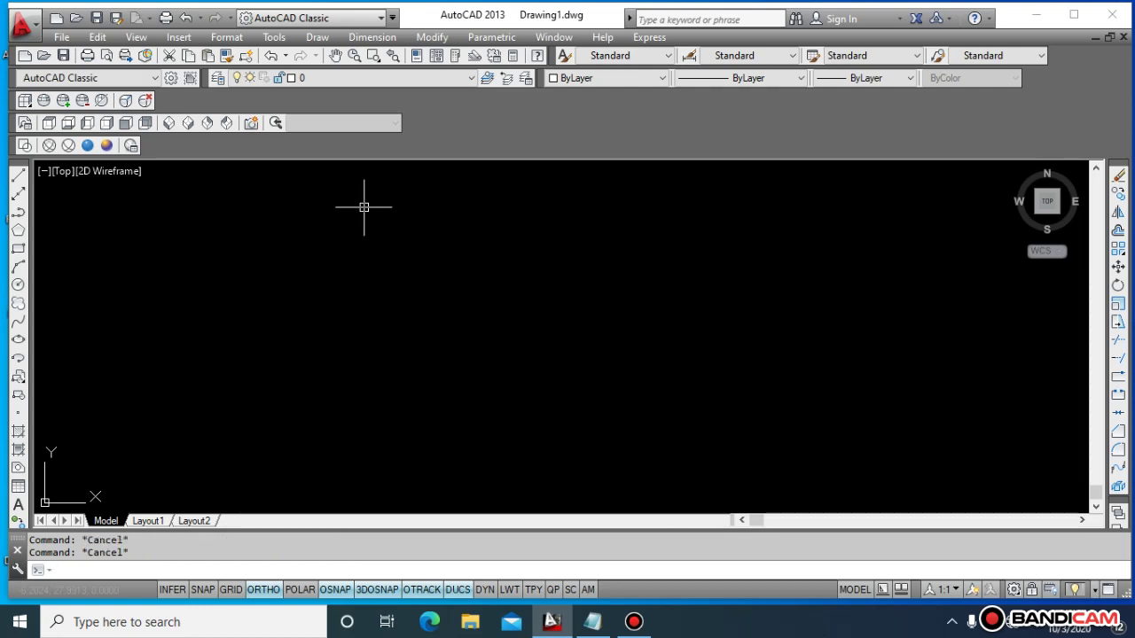
click(633, 621)
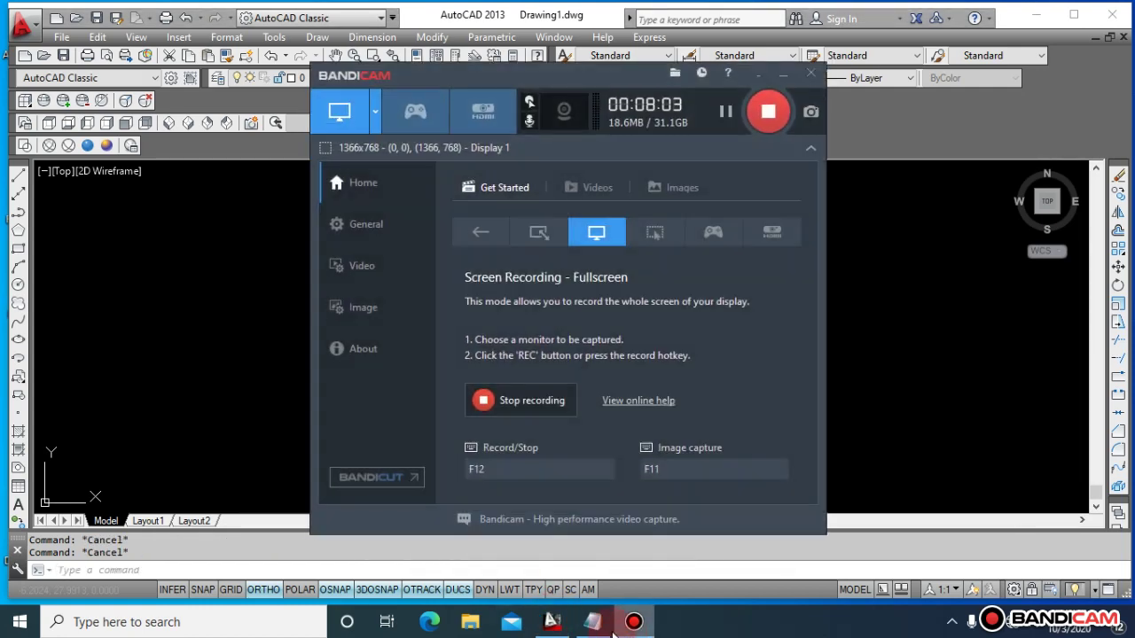
click(608, 632)
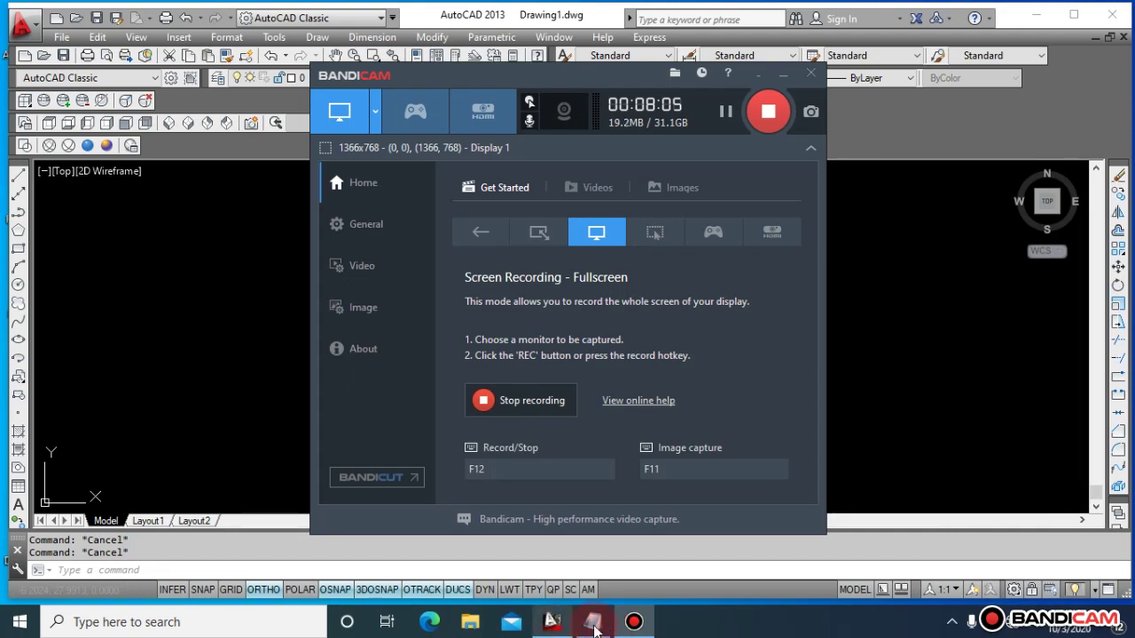
click(566, 626)
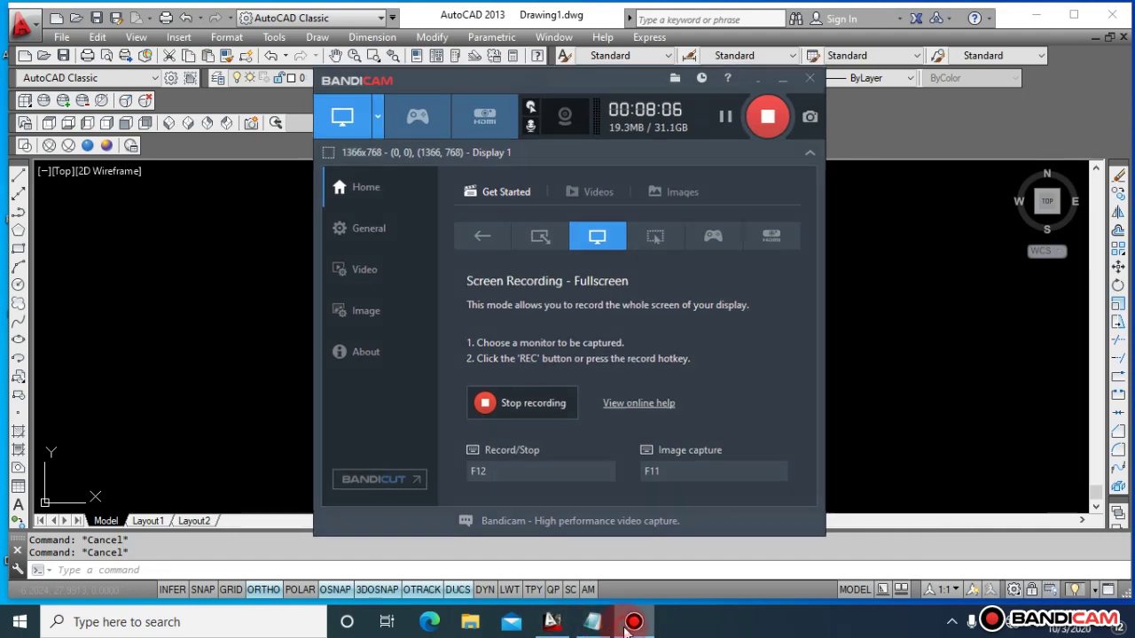
click(570, 627)
click(570, 625)
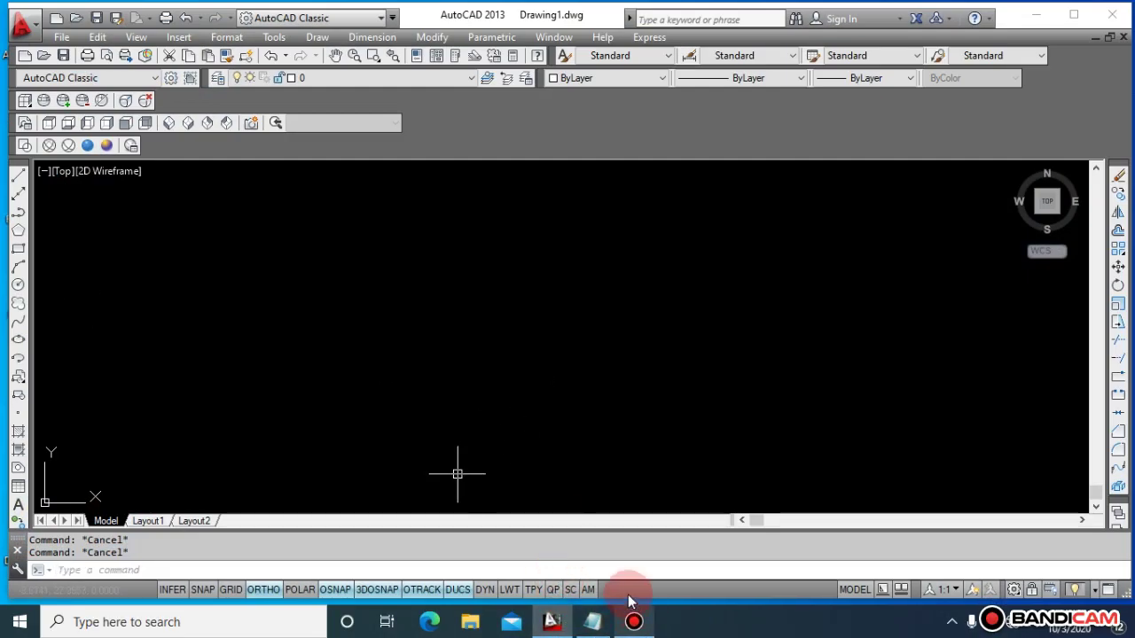
click(592, 622)
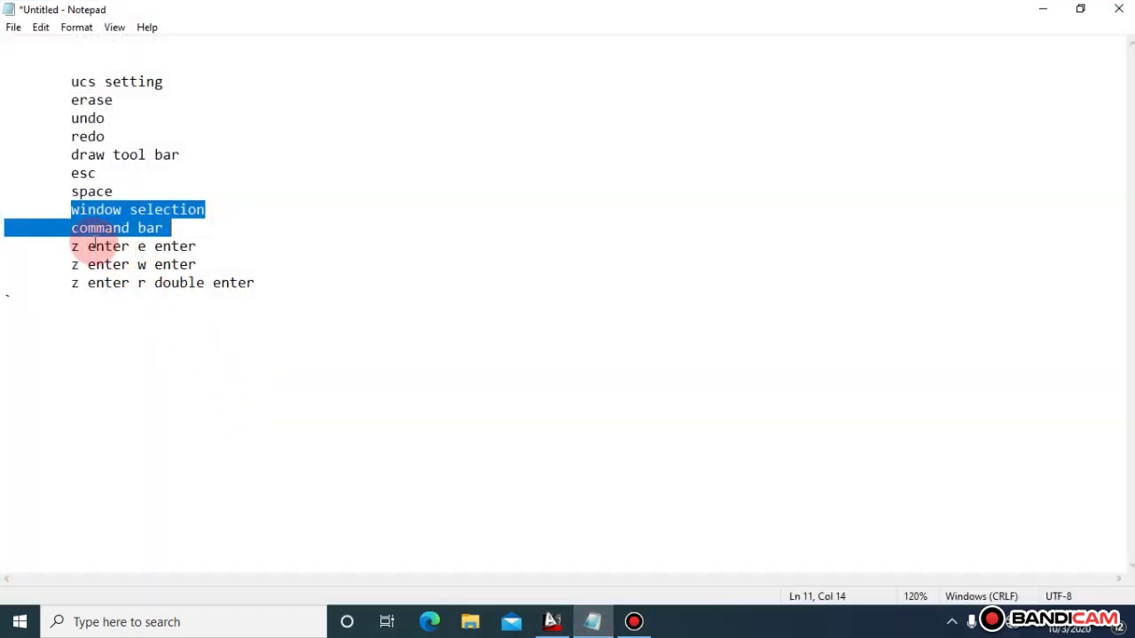
click(362, 229)
drag(73, 228, 175, 230)
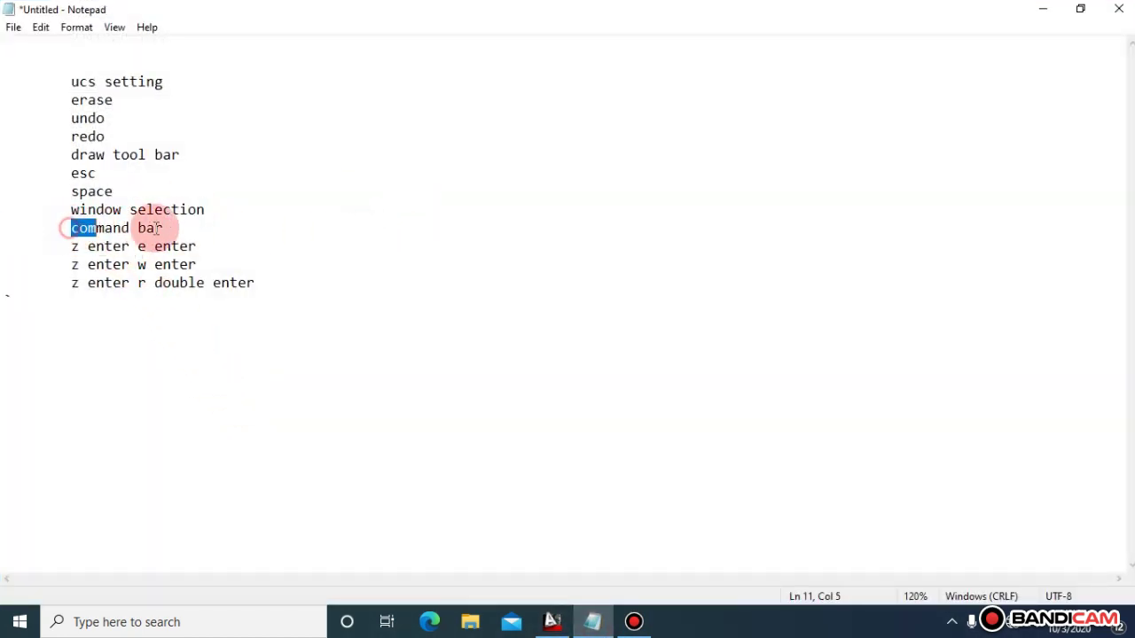
click(548, 621)
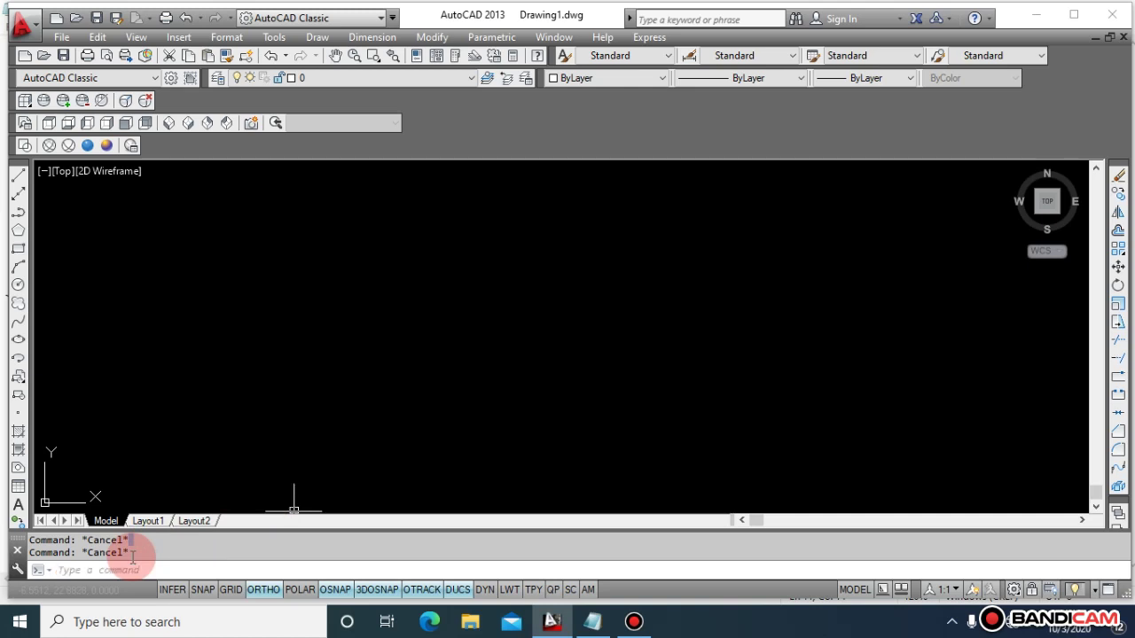
- Draw a circle near the middle of the canvas
click(123, 569)
text(c)
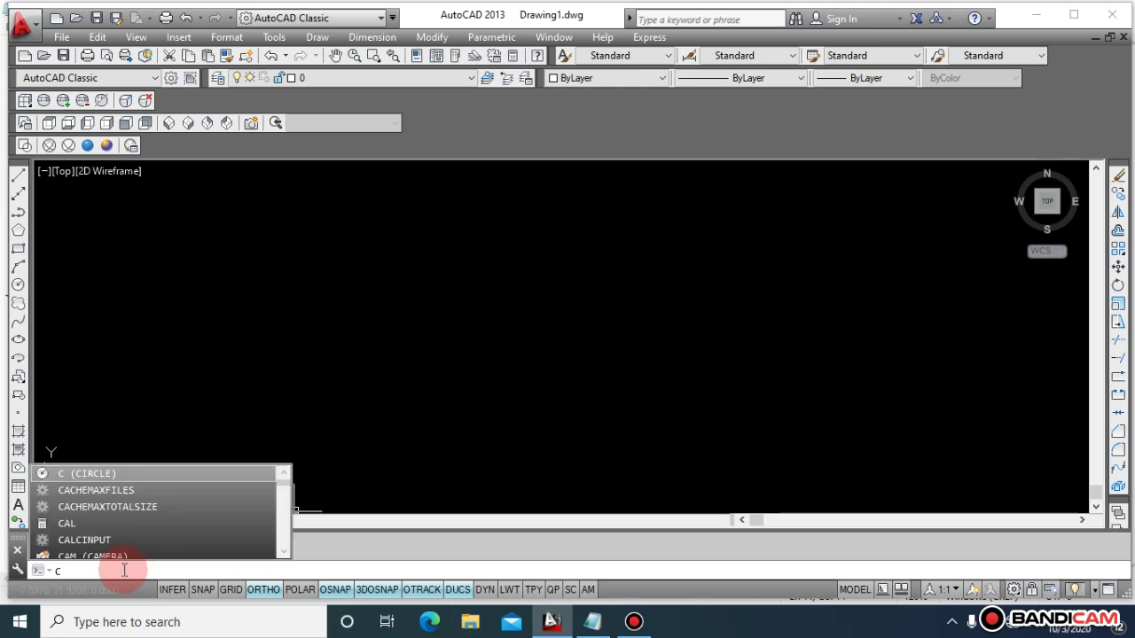
key(Return)
click(554, 299)
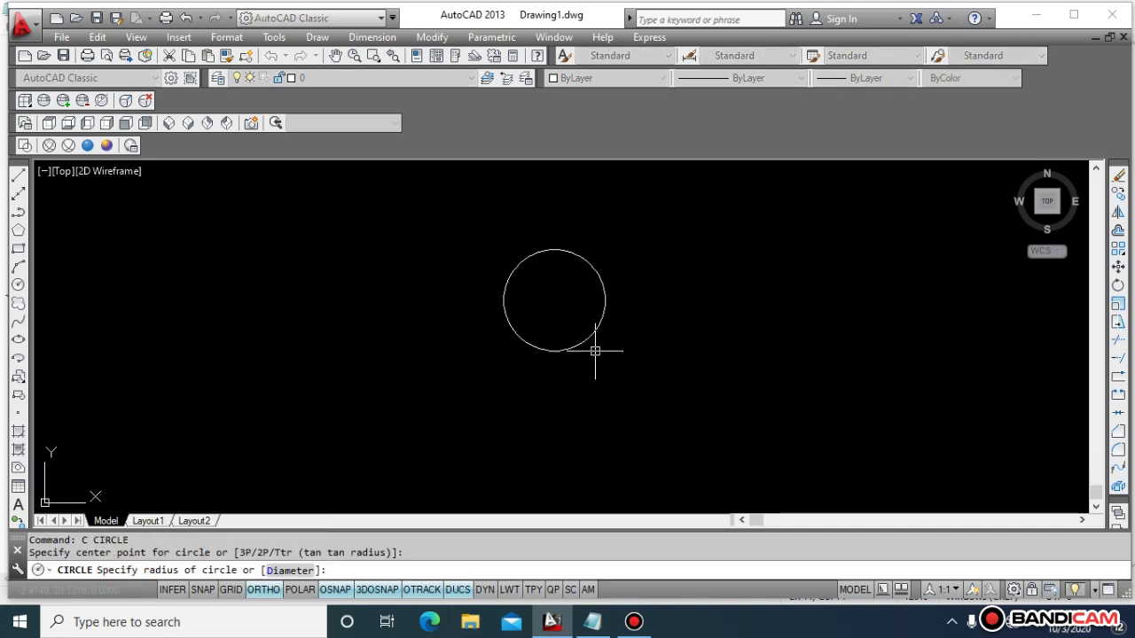
click(592, 337)
key(Escape)
key(Escape)
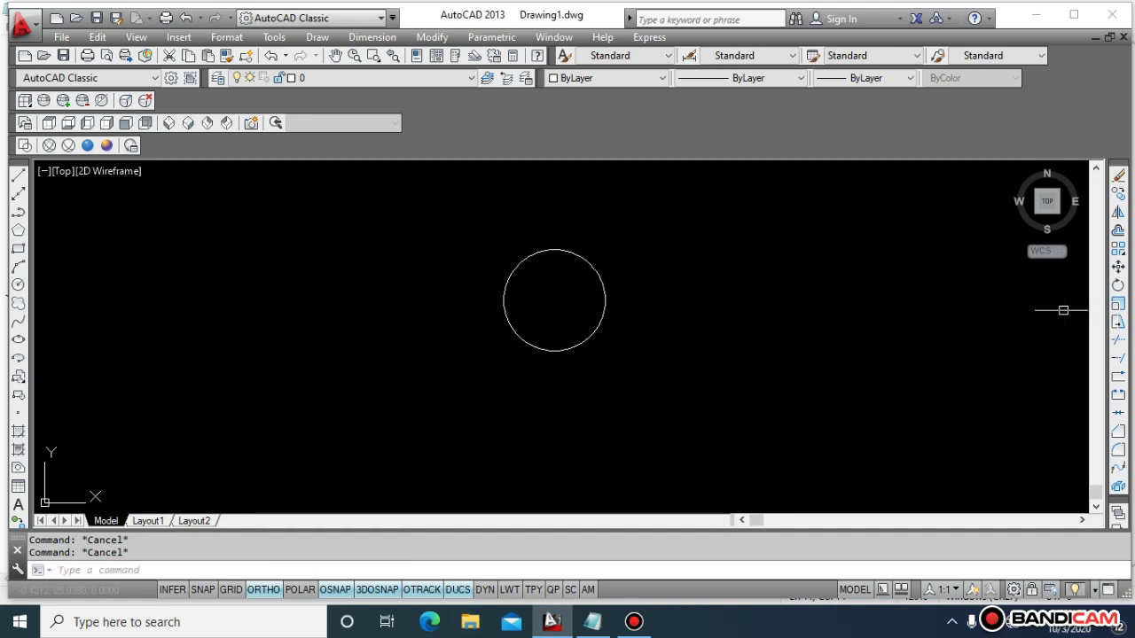
- Draw a short horizontal line to the left with L
click(137, 568)
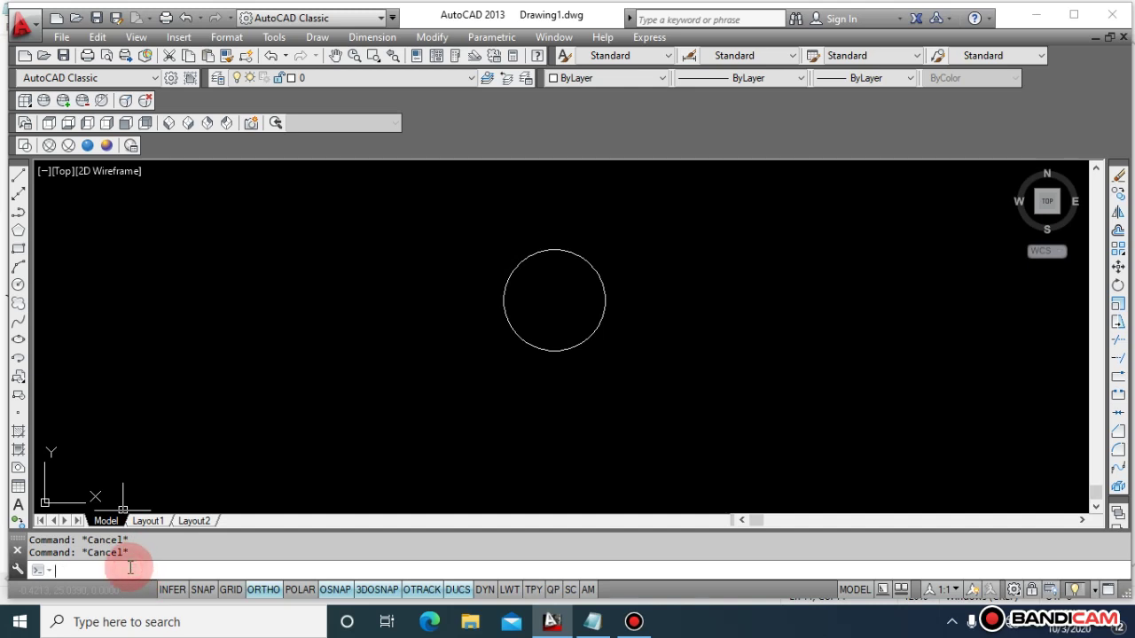
text(l)
key(Return)
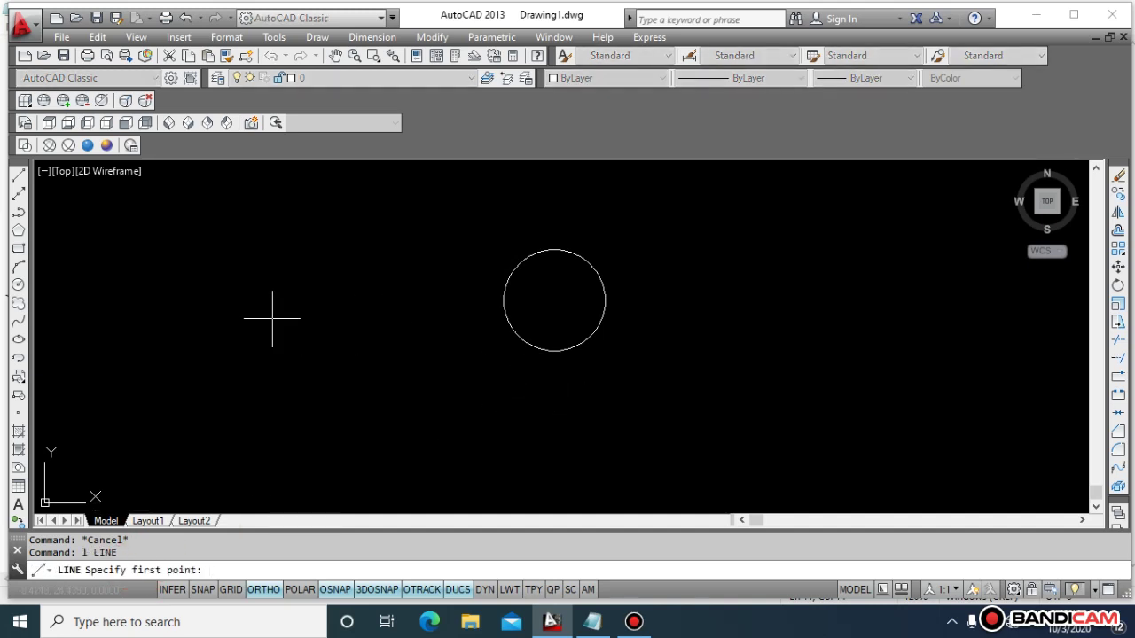
click(271, 317)
click(414, 318)
key(Escape)
key(Escape)
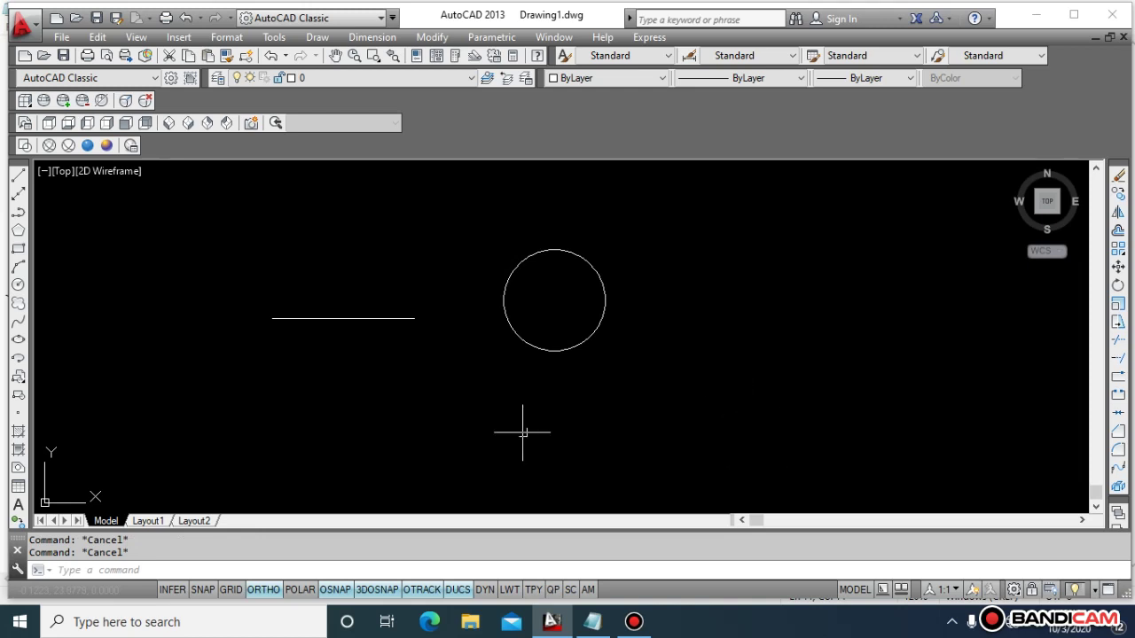
- Draw a second circle on the right with C
click(213, 568)
text(c)
key(Return)
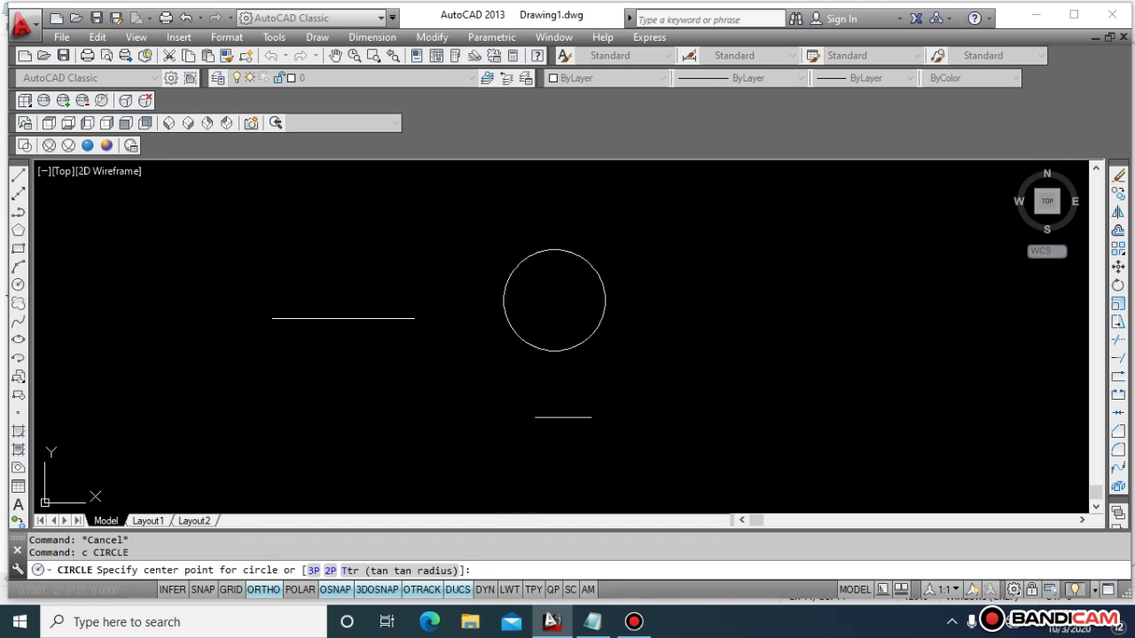
click(717, 287)
click(745, 321)
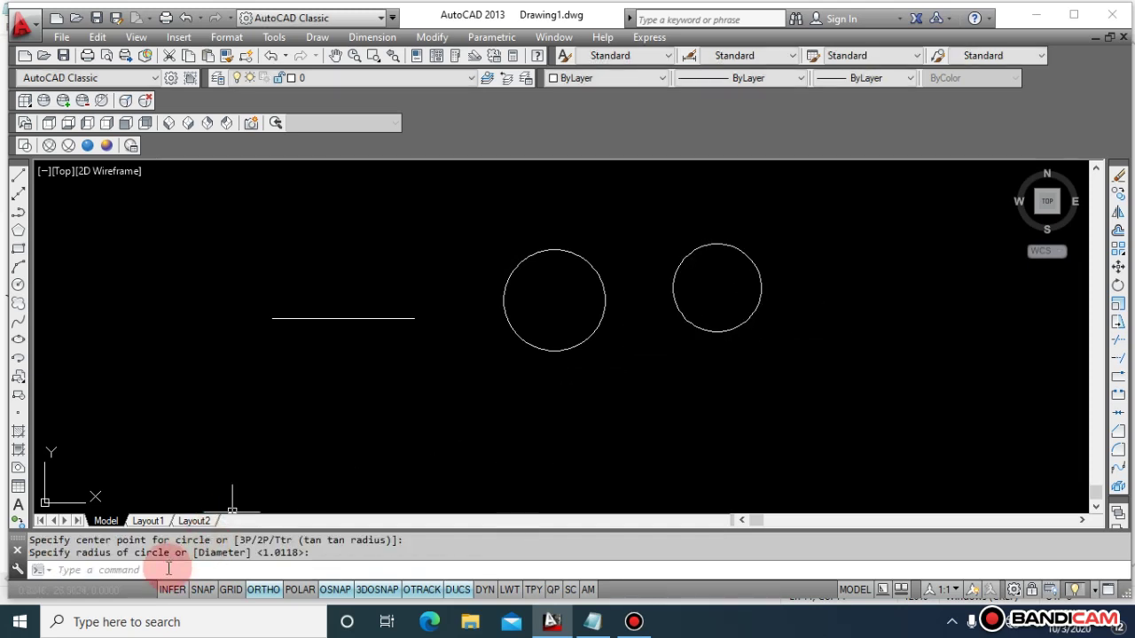
key(Escape)
key(Escape)
- Crossing-select the line and both circles and erase them with E
click(876, 444)
click(295, 227)
text(e)
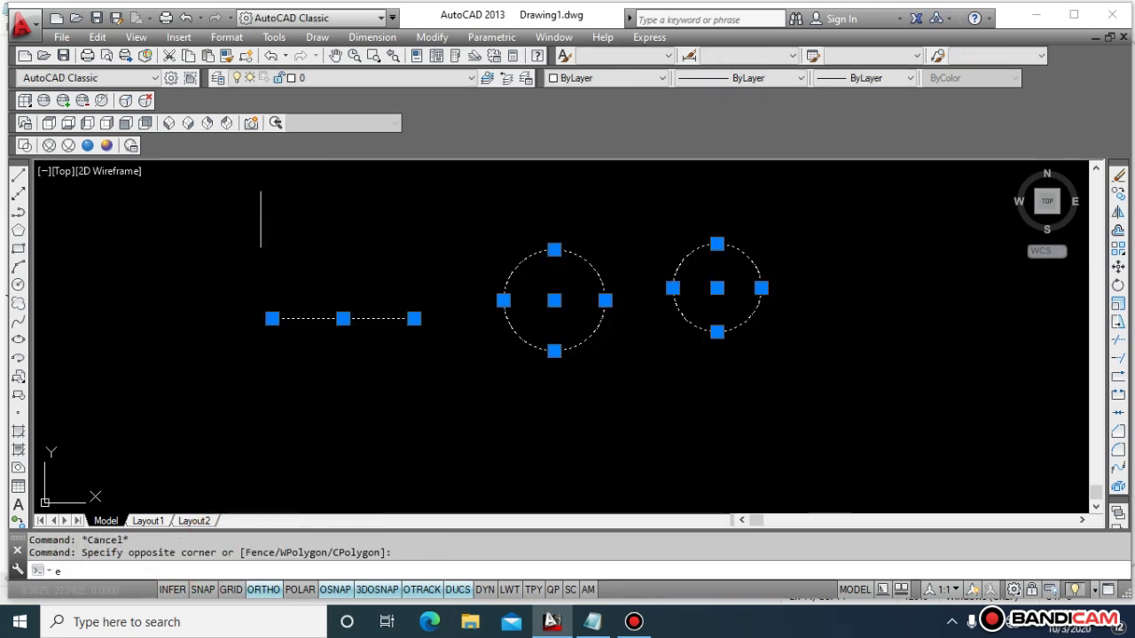
key(Return)
key(Escape)
key(Escape)
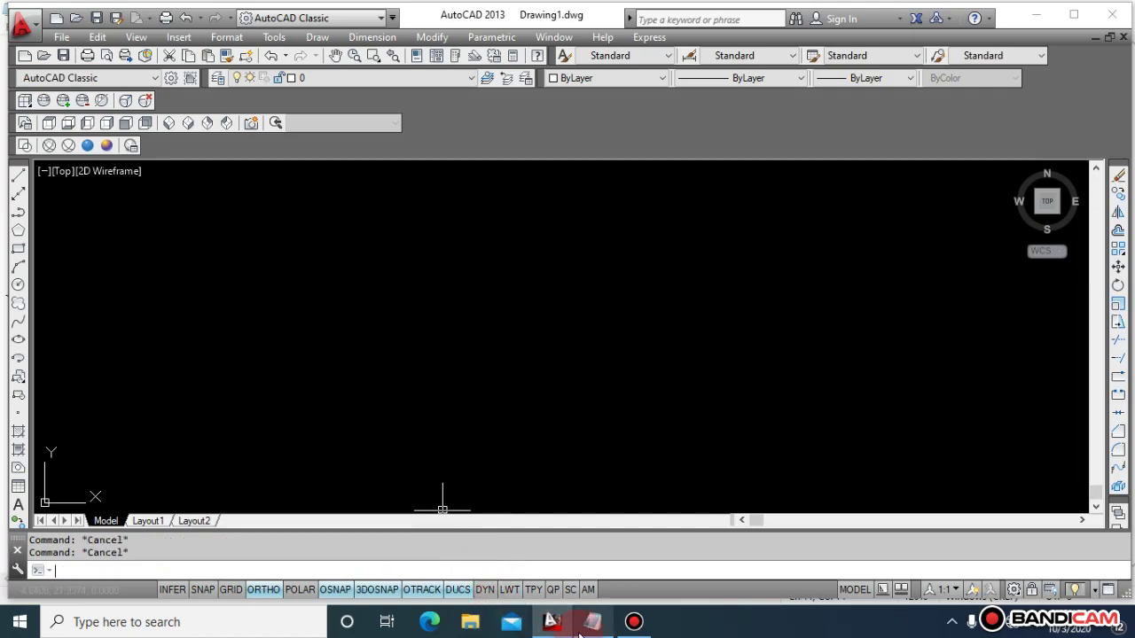
- Review the command notes, then return to the AutoCAD drawing
click(590, 622)
drag(63, 240, 139, 289)
click(169, 334)
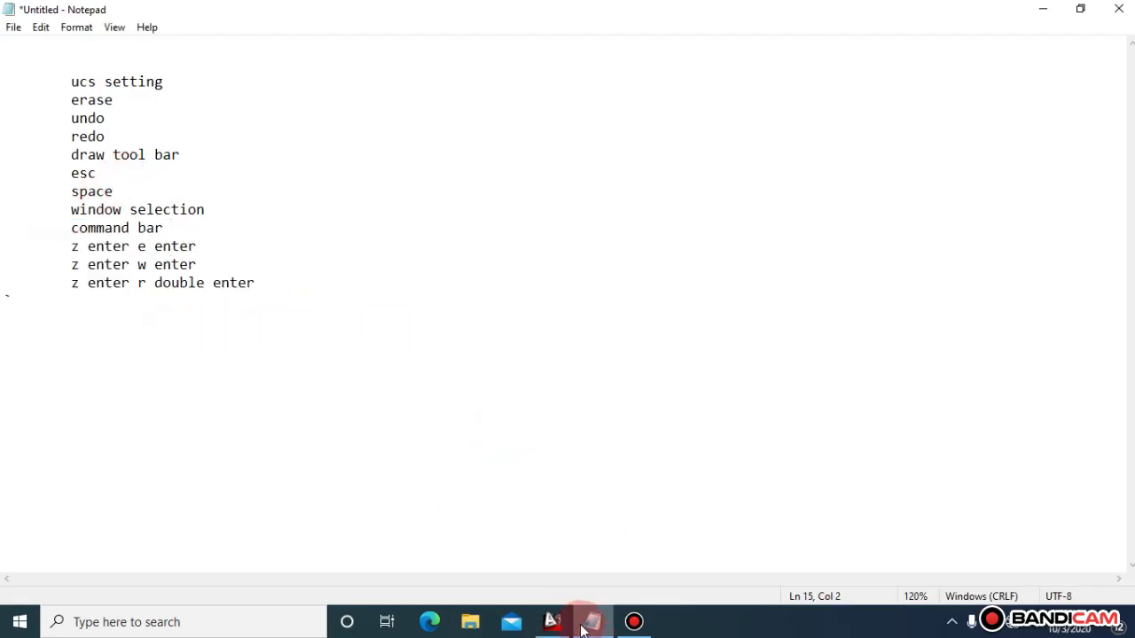
click(552, 622)
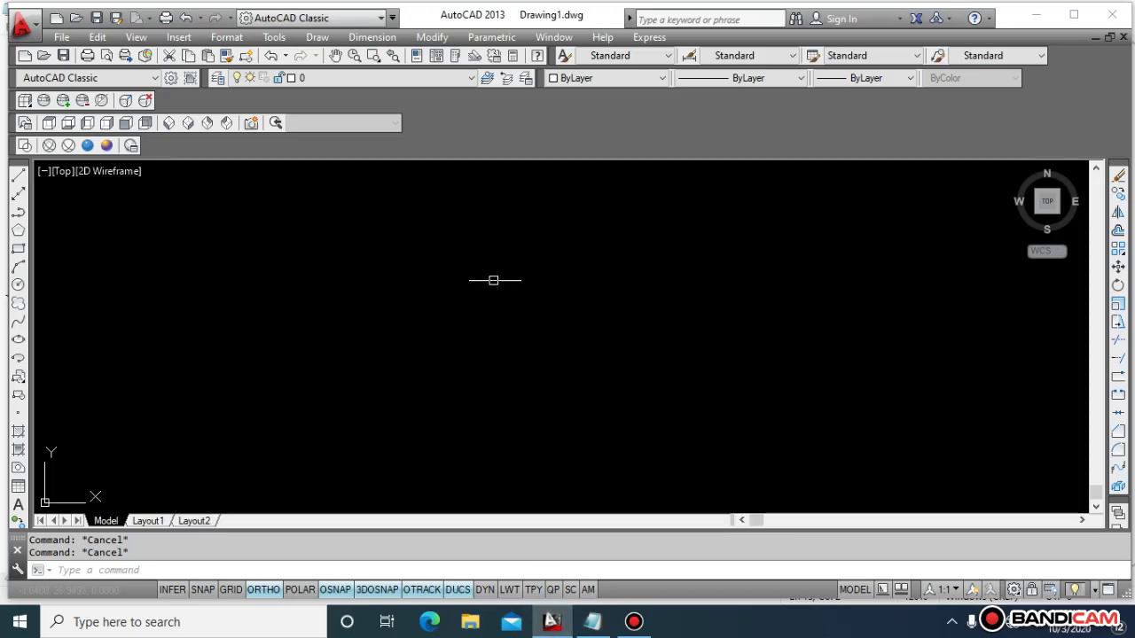
- Draw a single horizontal line with L
key(l)
key(Return)
click(389, 301)
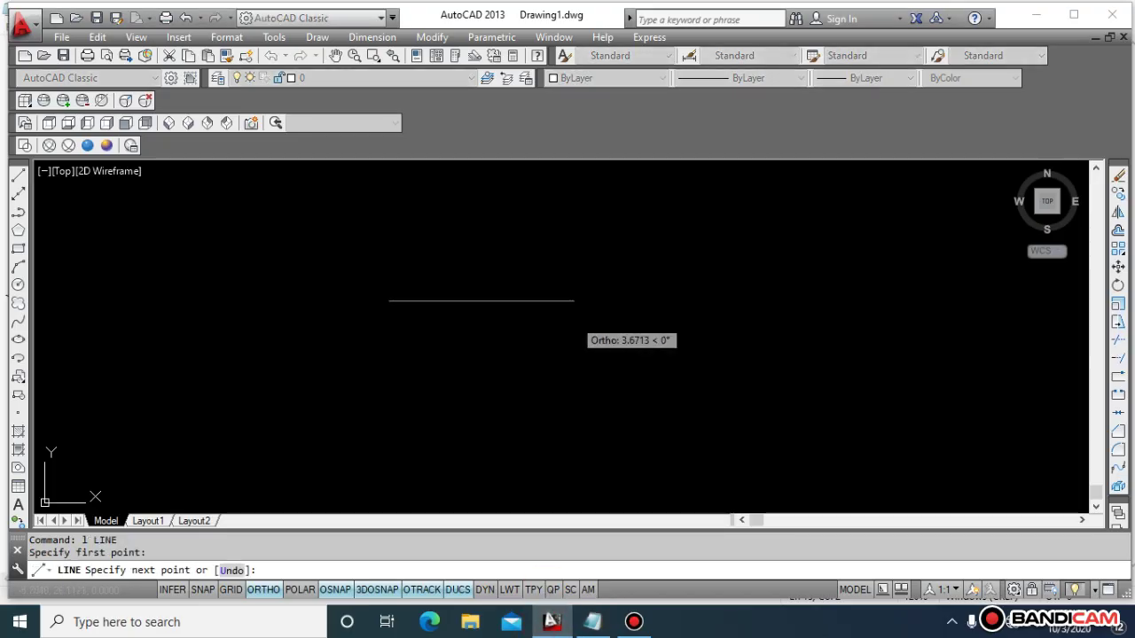
click(580, 300)
key(Escape)
key(Escape)
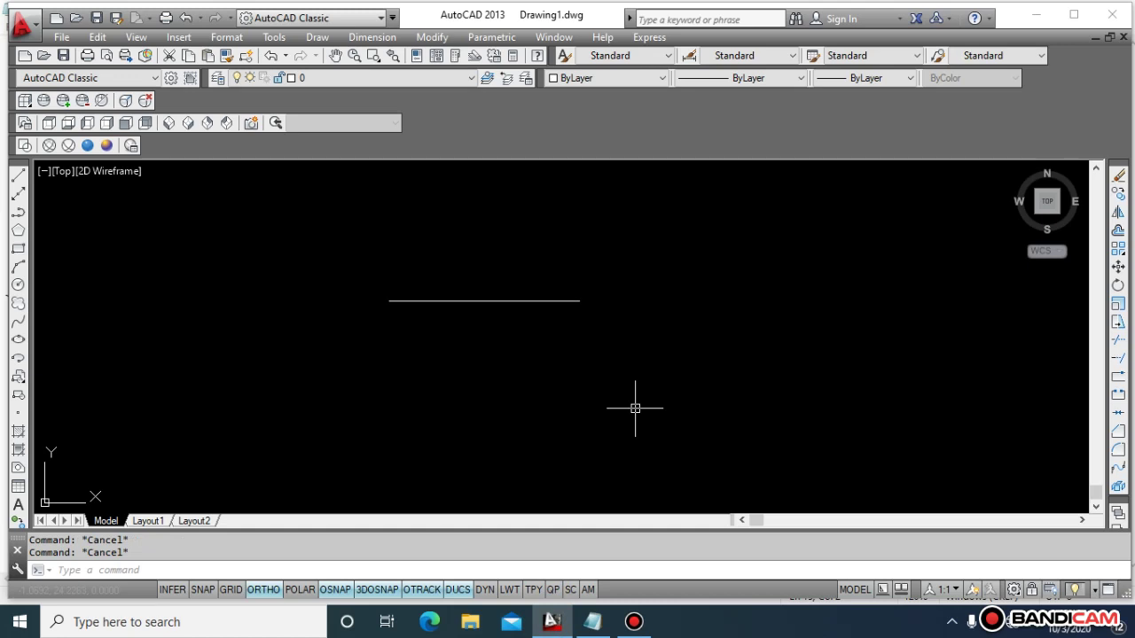
- Zoom in and out with the wheel, run Zoom Extents, then zoom back out
scroll(635, 408, down, 5)
scroll(630, 402, up, 3)
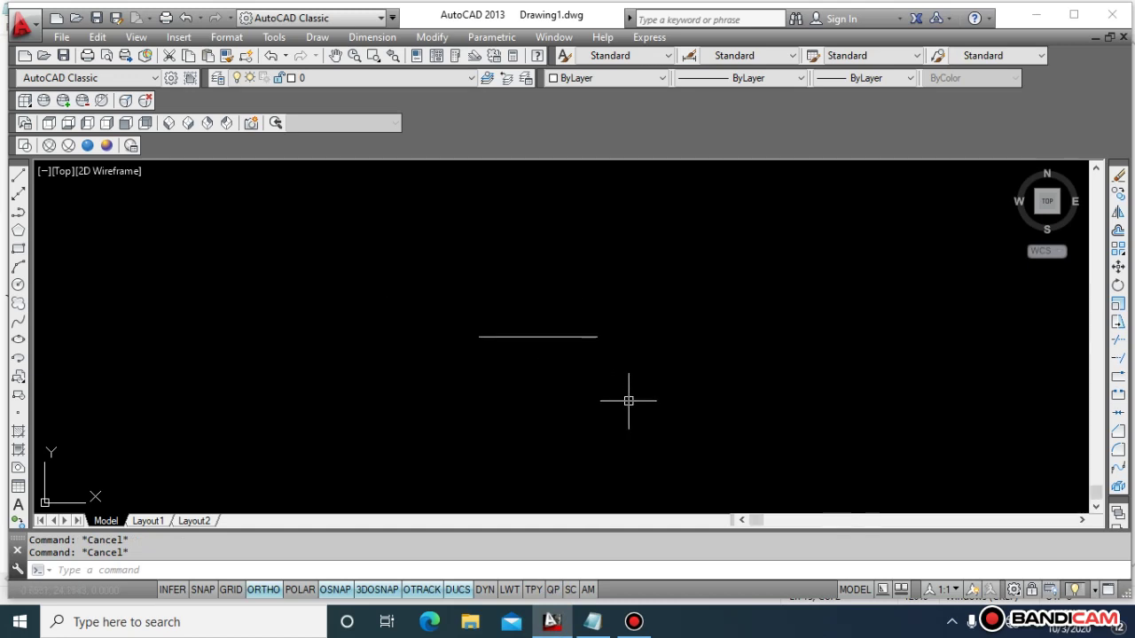
scroll(628, 401, up, 4)
text(z)
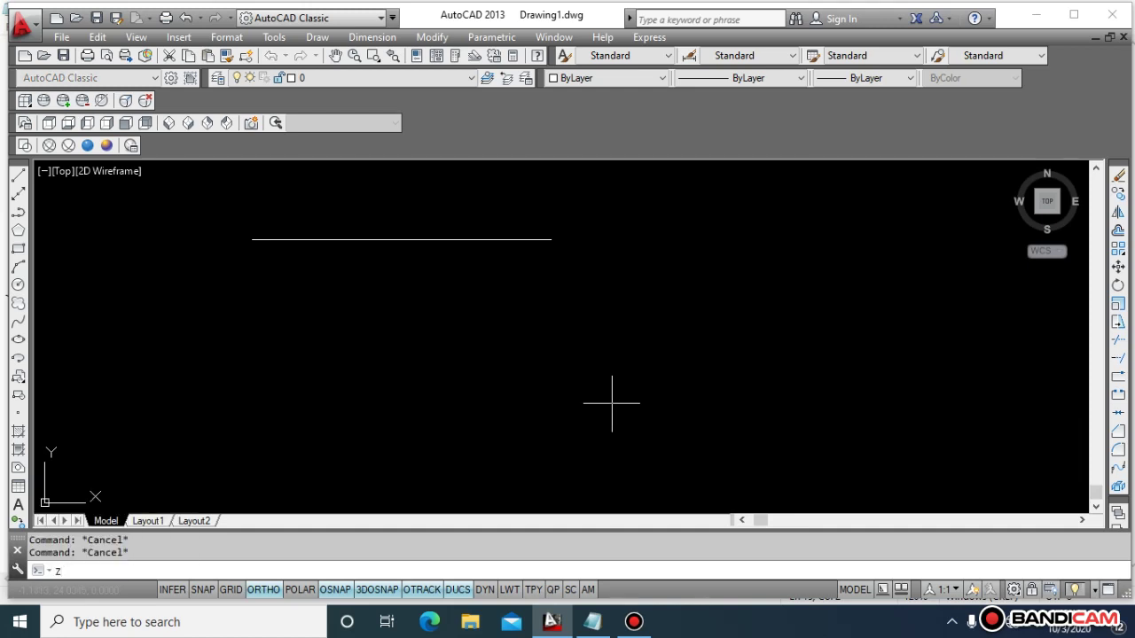
key(Return)
text(e)
key(Return)
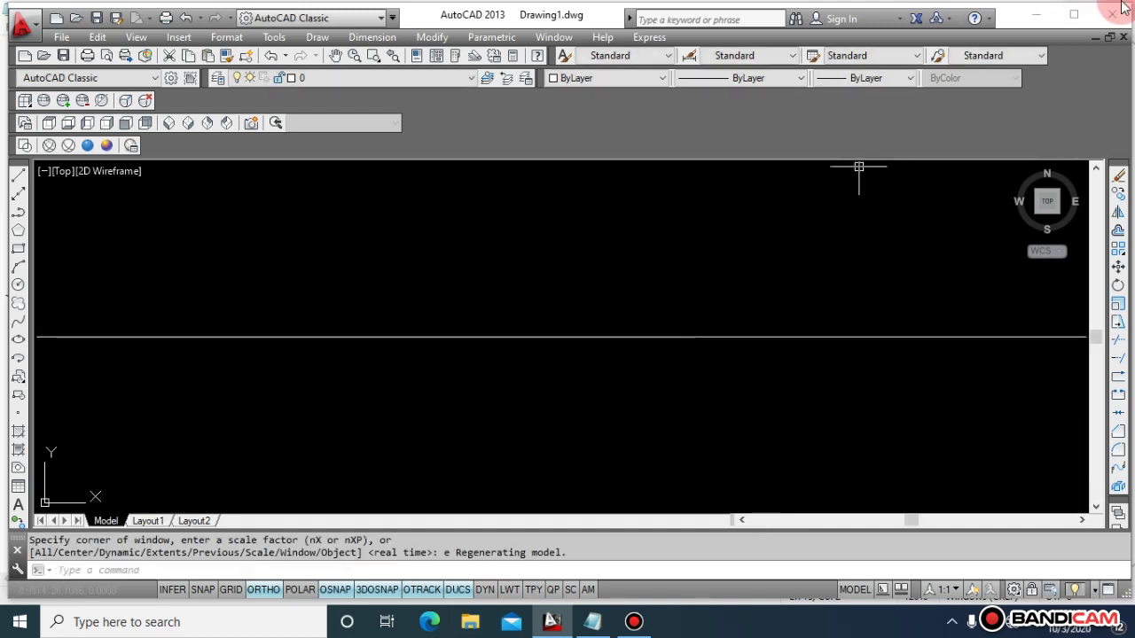
scroll(579, 410, down, 2)
scroll(580, 413, down, 3)
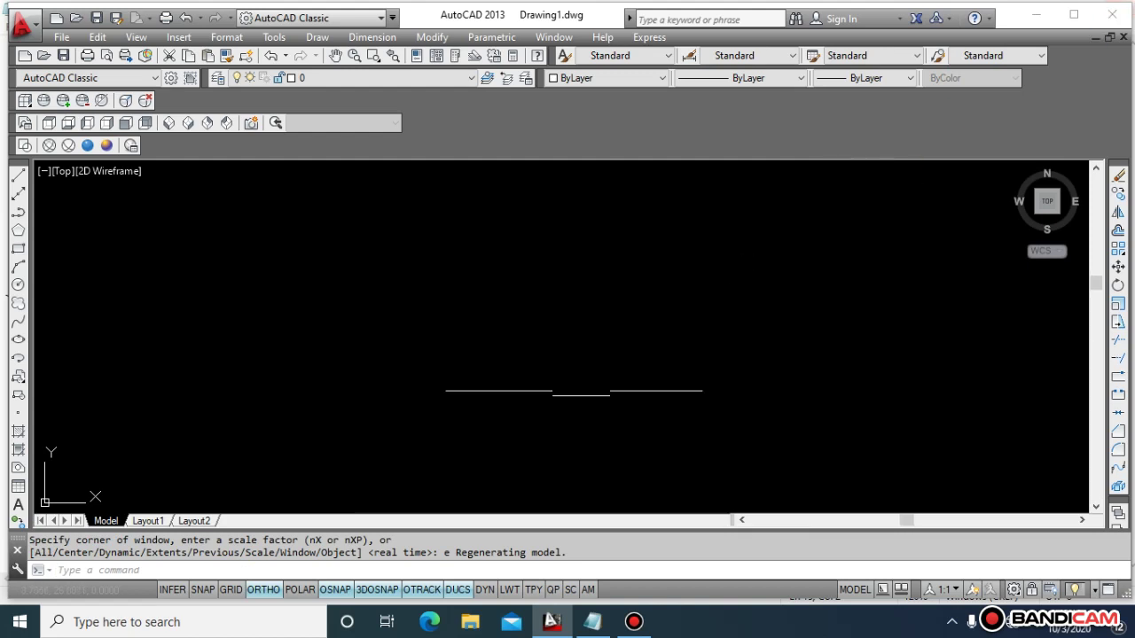
scroll(583, 399, down, 2)
- Crossing-select the existing line and erase it with E
key(Escape)
click(750, 446)
click(616, 372)
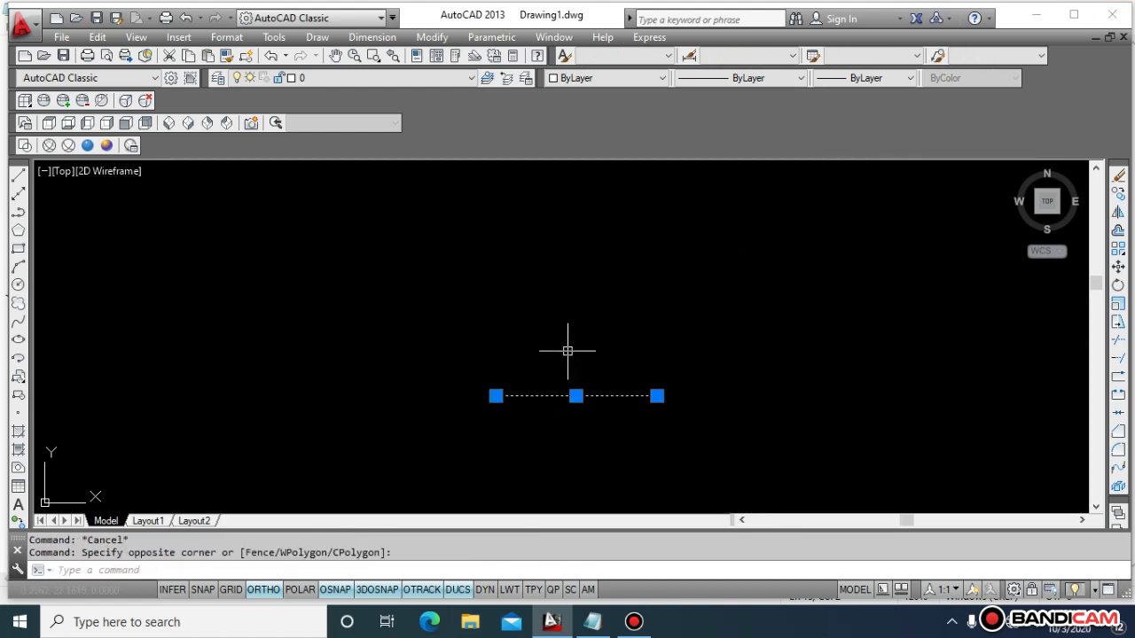
text(e)
key(Return)
key(Escape)
key(Escape)
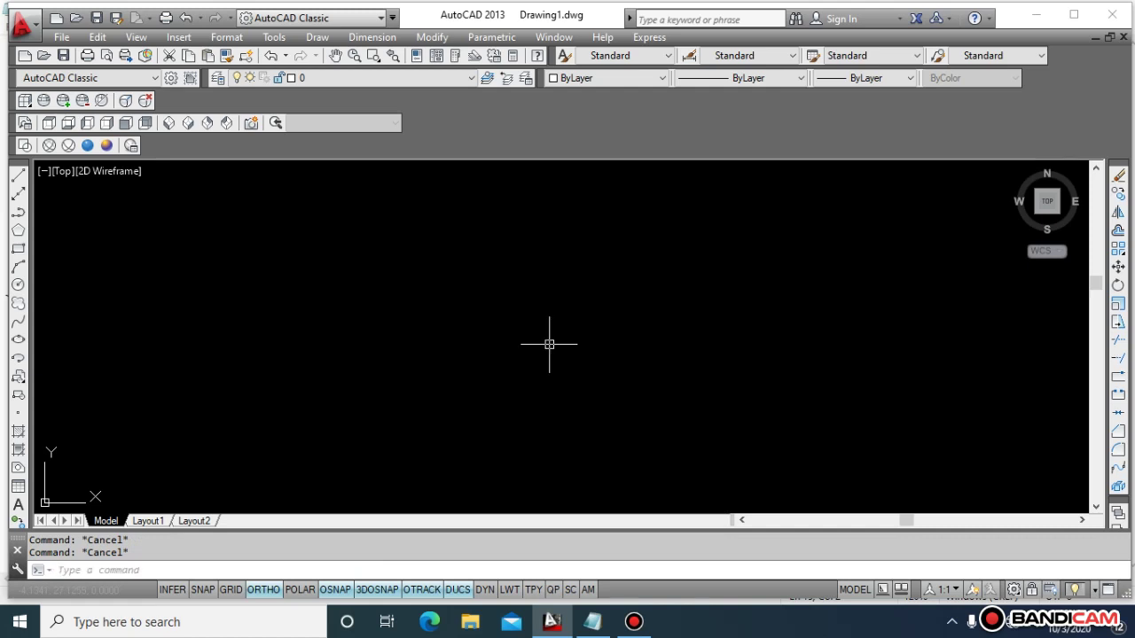
- Fit the view with Zoom Extents (Z, E)
key(Return)
text(e)
key(Return)
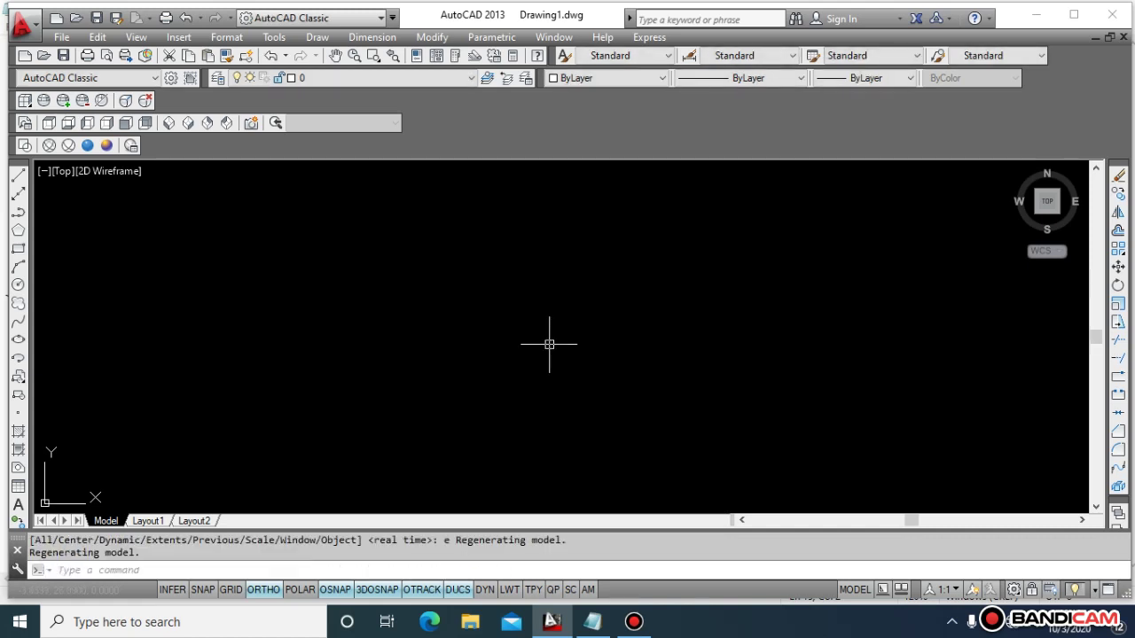
key(Escape)
key(Escape)
- Draw a new horizontal line in the upper middle of the drawing
text(l)
key(Return)
click(371, 280)
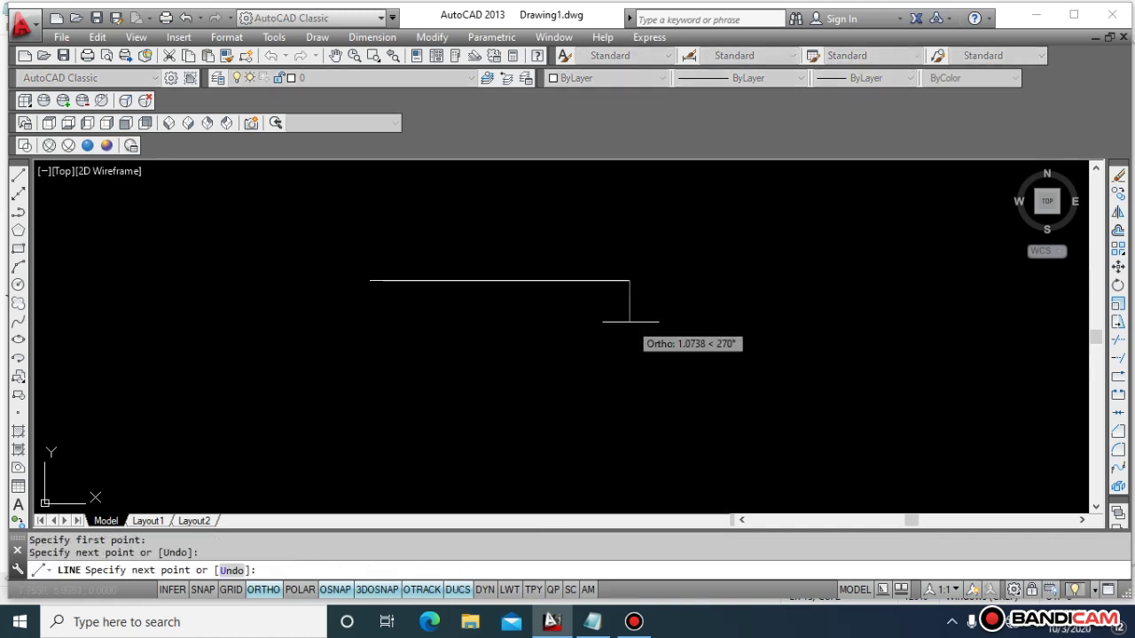
click(628, 321)
key(Escape)
key(Escape)
key(Escape)
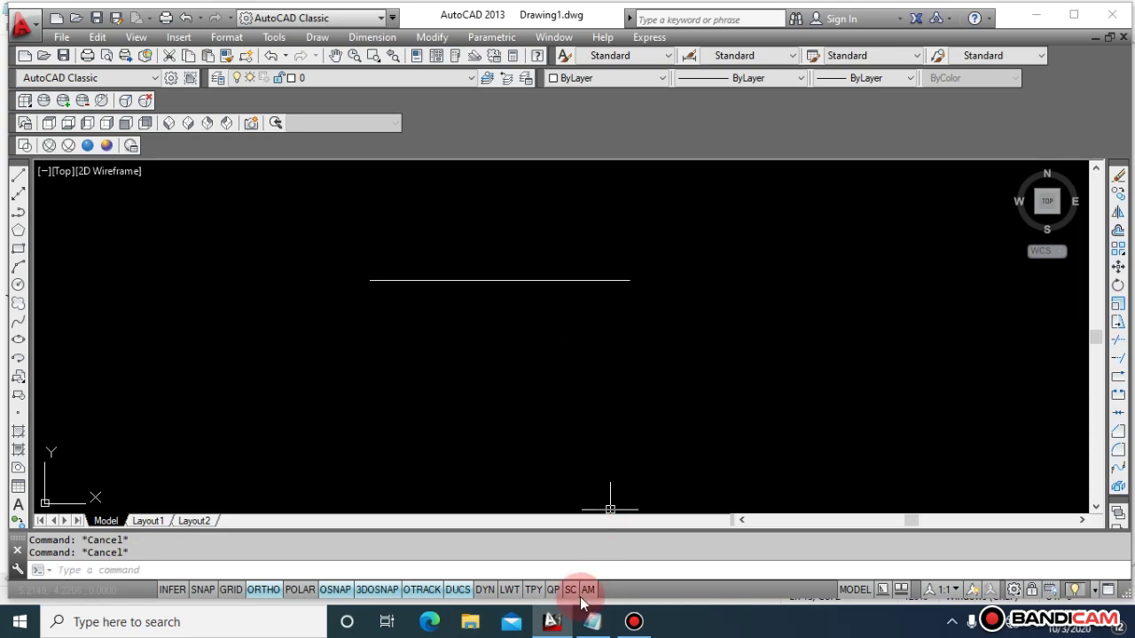
- After glancing at the command notes, zoom into a window around the horizontal line
click(593, 622)
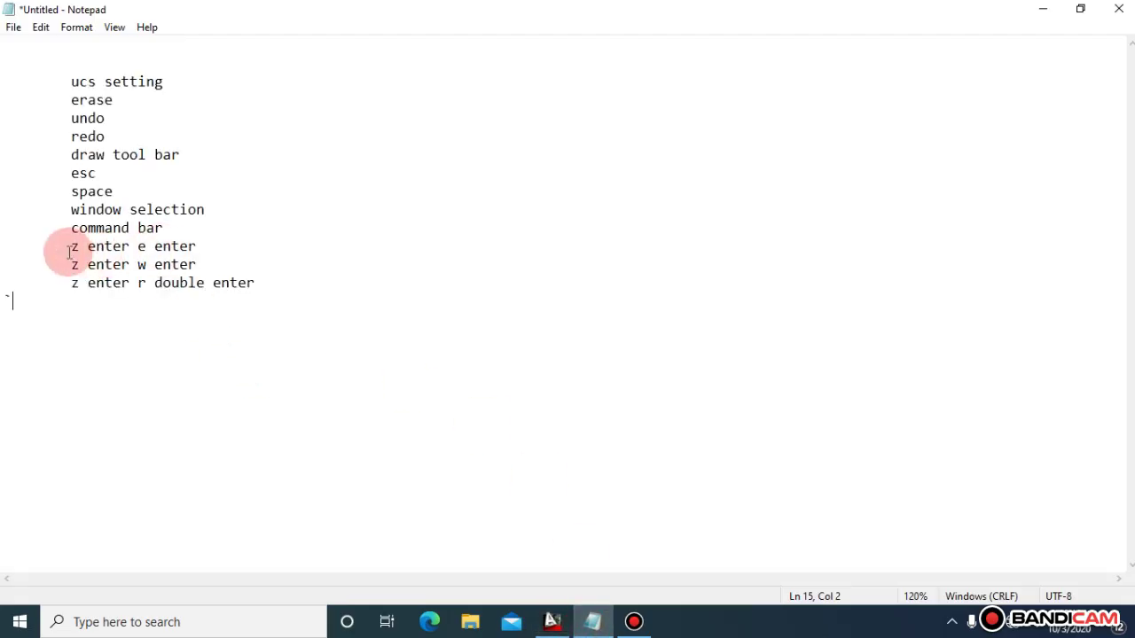
click(592, 621)
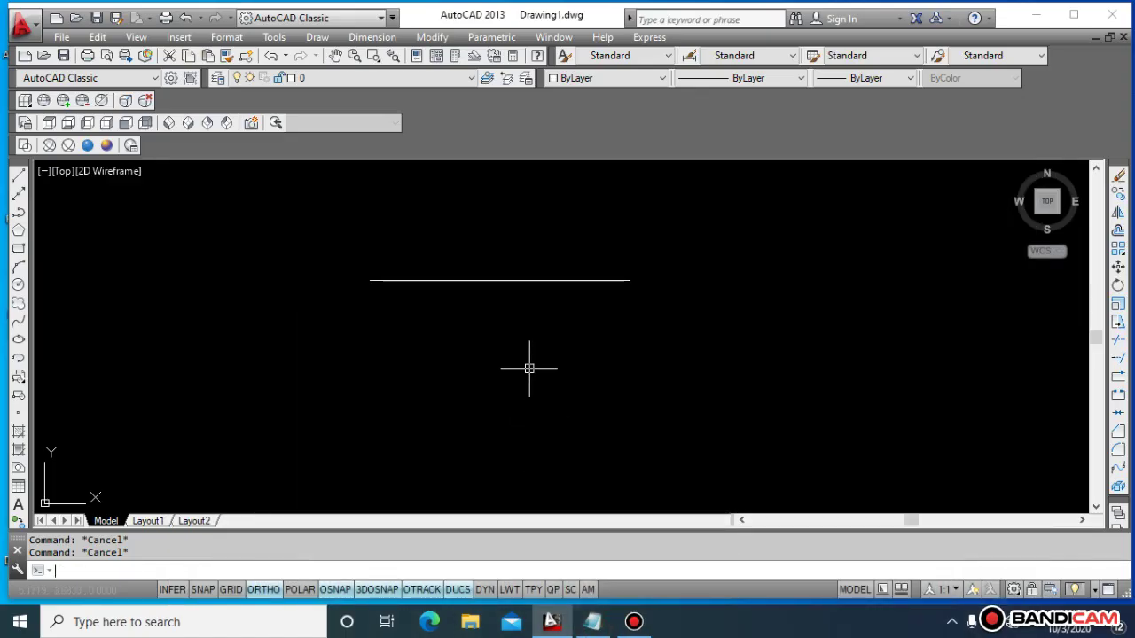
text(z)
key(Return)
text(w)
key(Return)
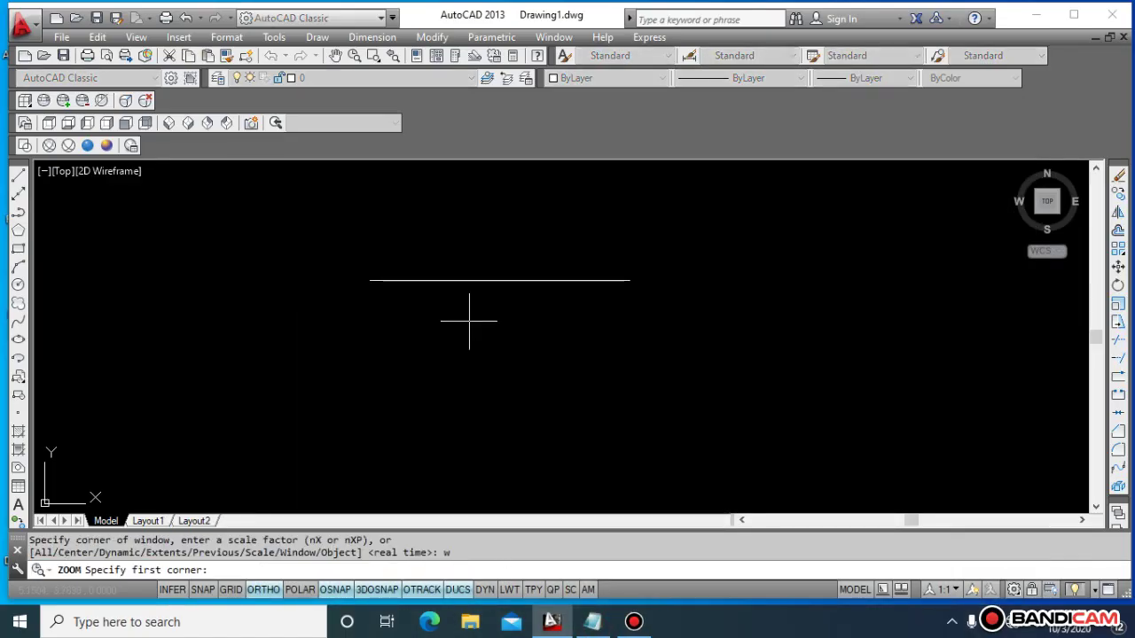
click(350, 246)
click(671, 349)
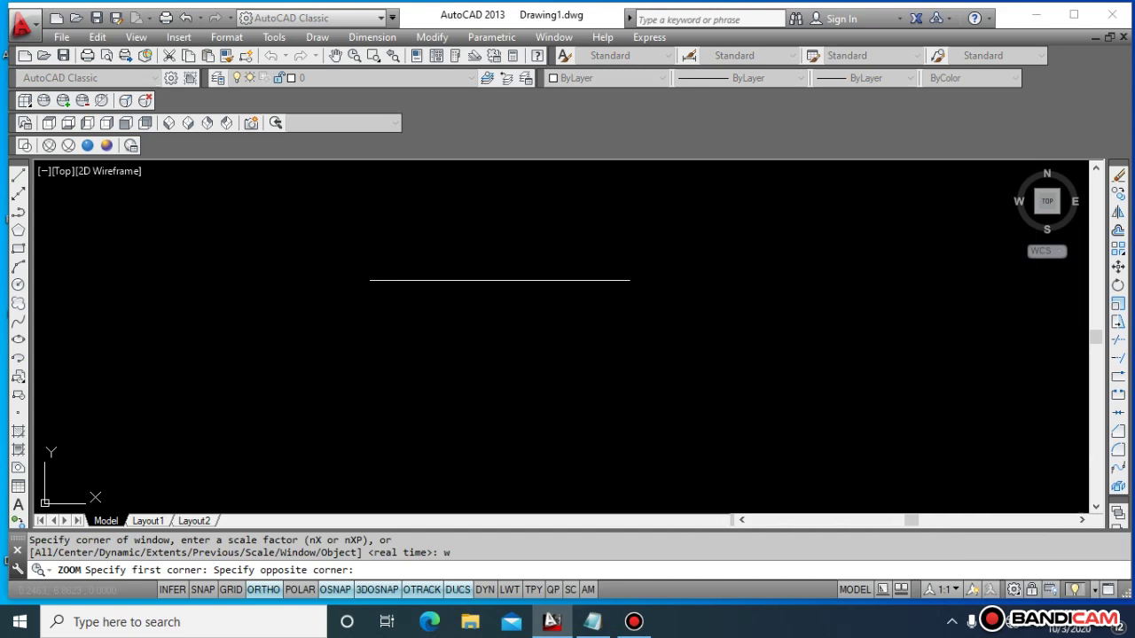
- Undo the window zoom, then crossing-select the horizontal line and erase it with E
key(ctrl+z)
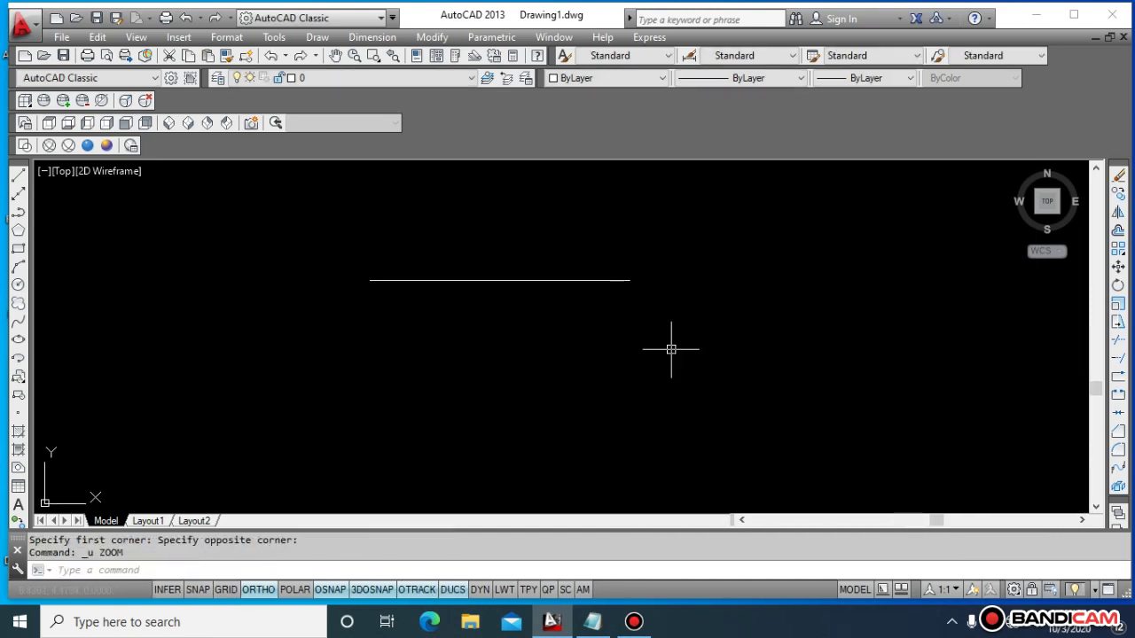
key(Escape)
key(Escape)
click(710, 371)
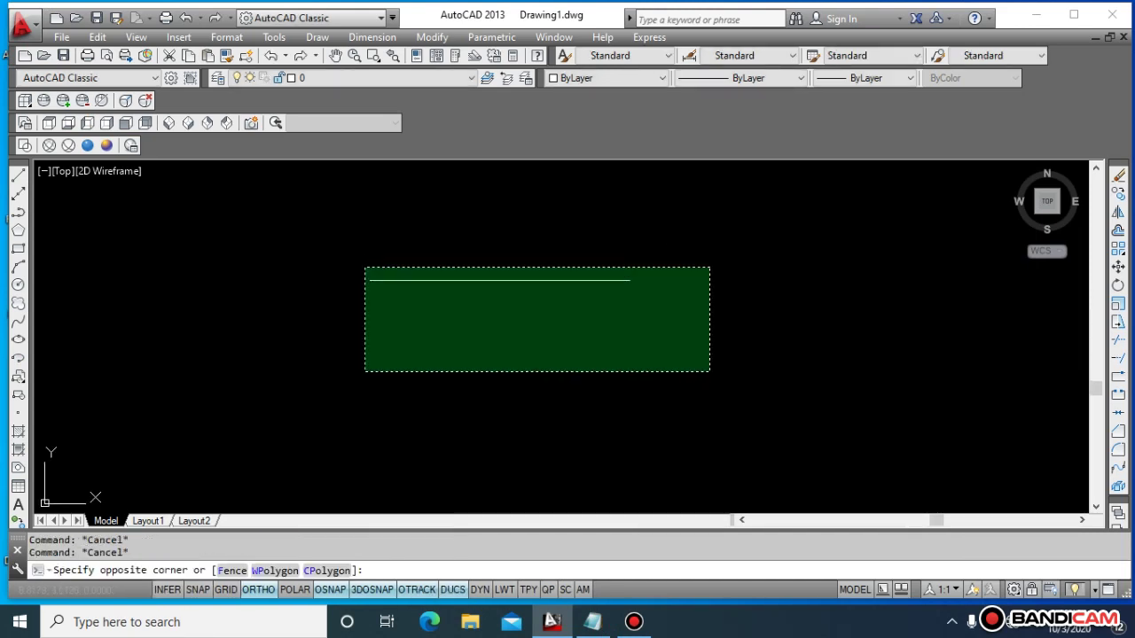
click(365, 265)
text(e)
key(Return)
key(Escape)
key(Escape)
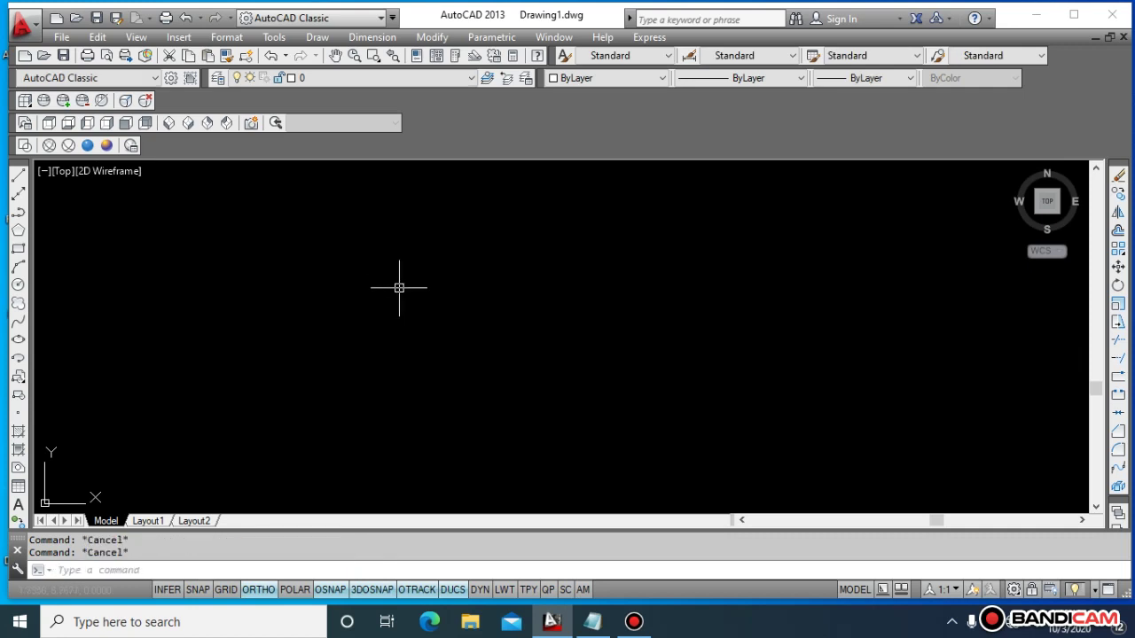
text(l)
key(Return)
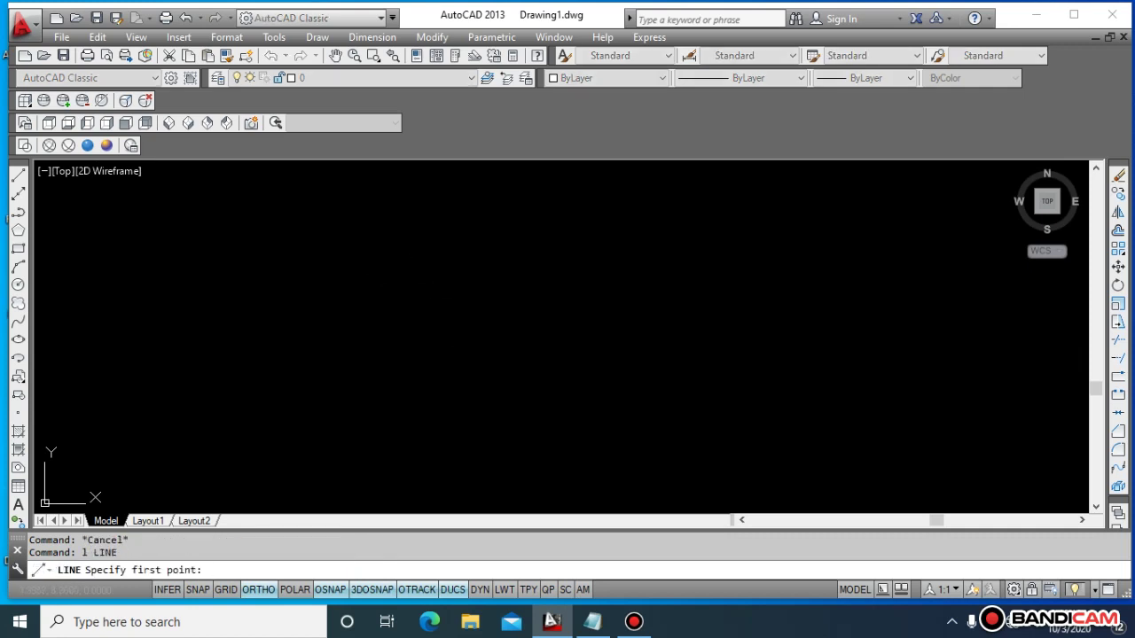
click(364, 224)
click(633, 224)
click(632, 340)
click(424, 340)
click(424, 197)
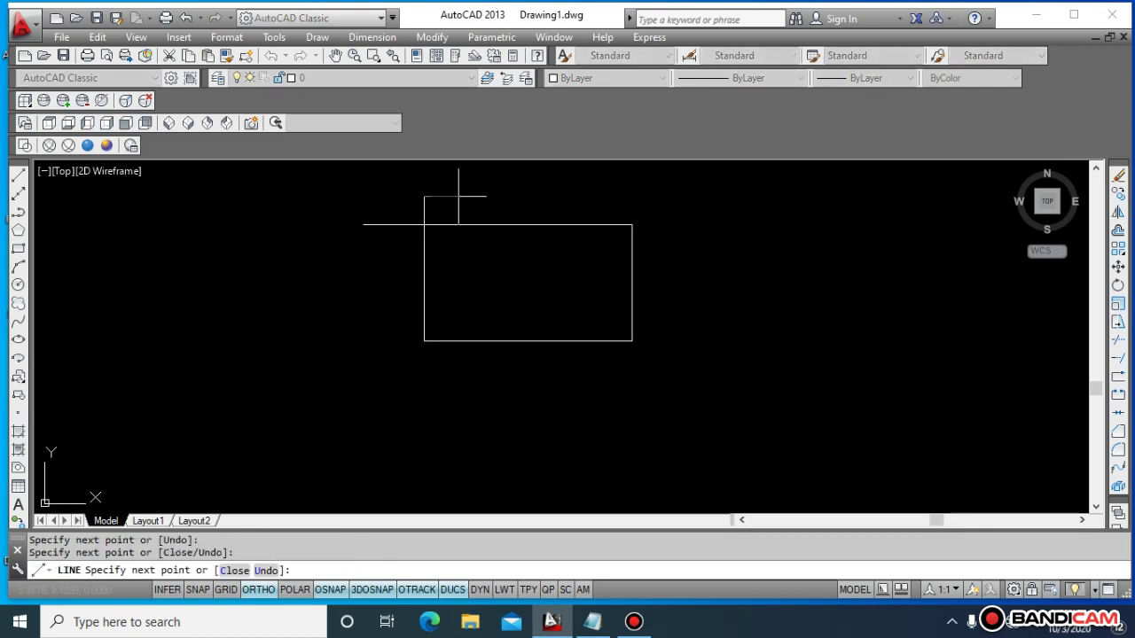
click(530, 197)
click(529, 266)
click(333, 266)
click(333, 339)
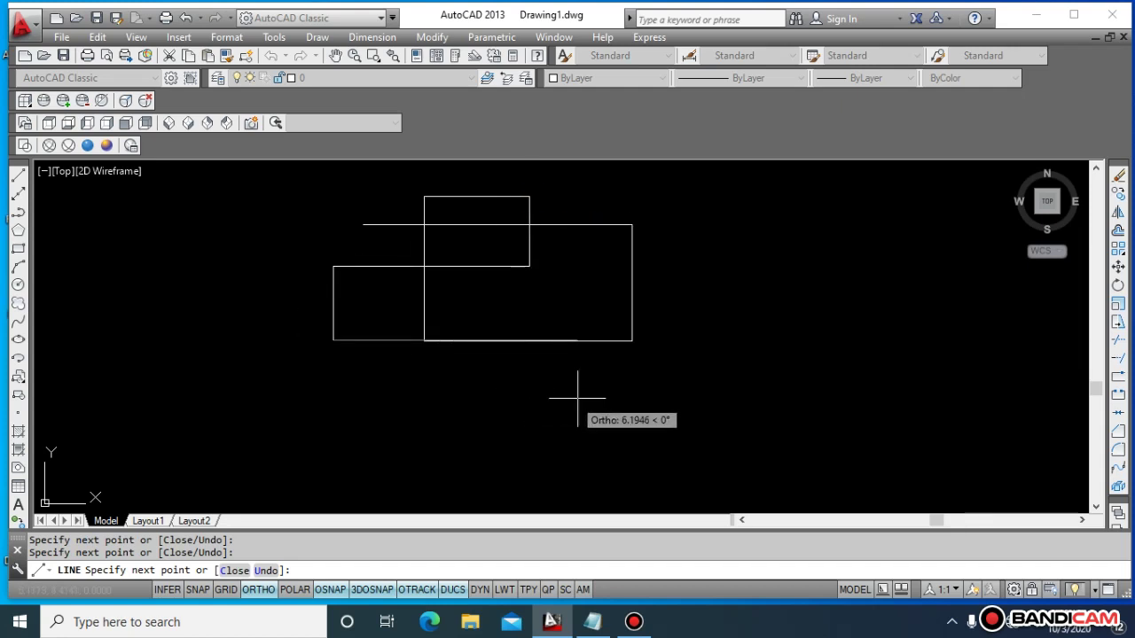
click(790, 339)
click(790, 431)
click(516, 431)
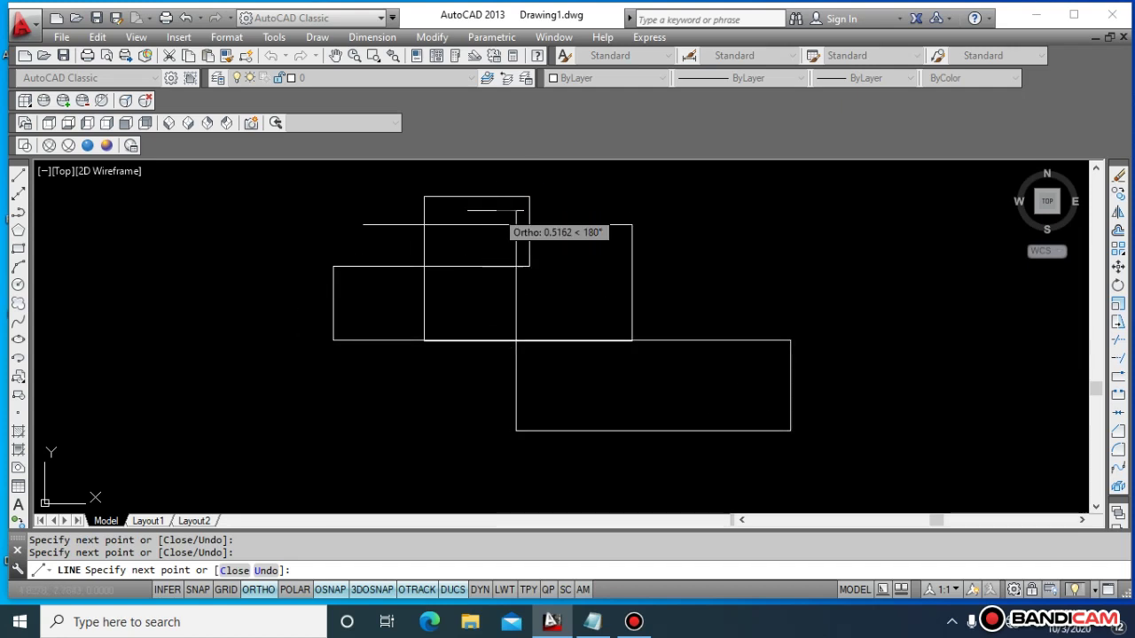
click(516, 211)
click(605, 211)
click(605, 306)
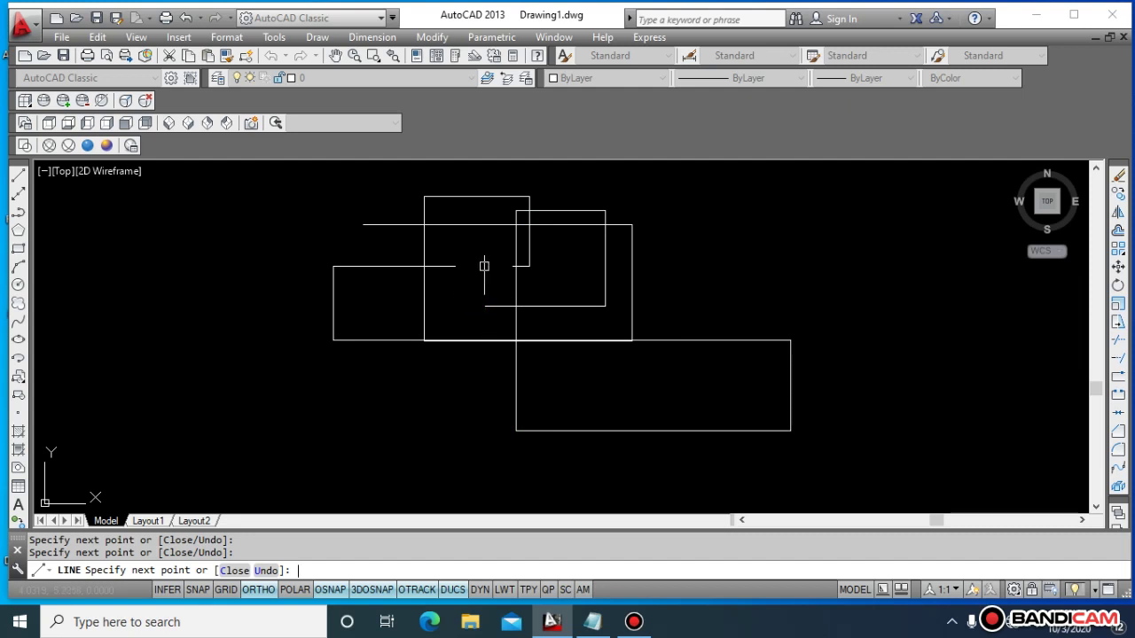
click(485, 266)
key(Escape)
key(Escape)
click(535, 266)
click(503, 242)
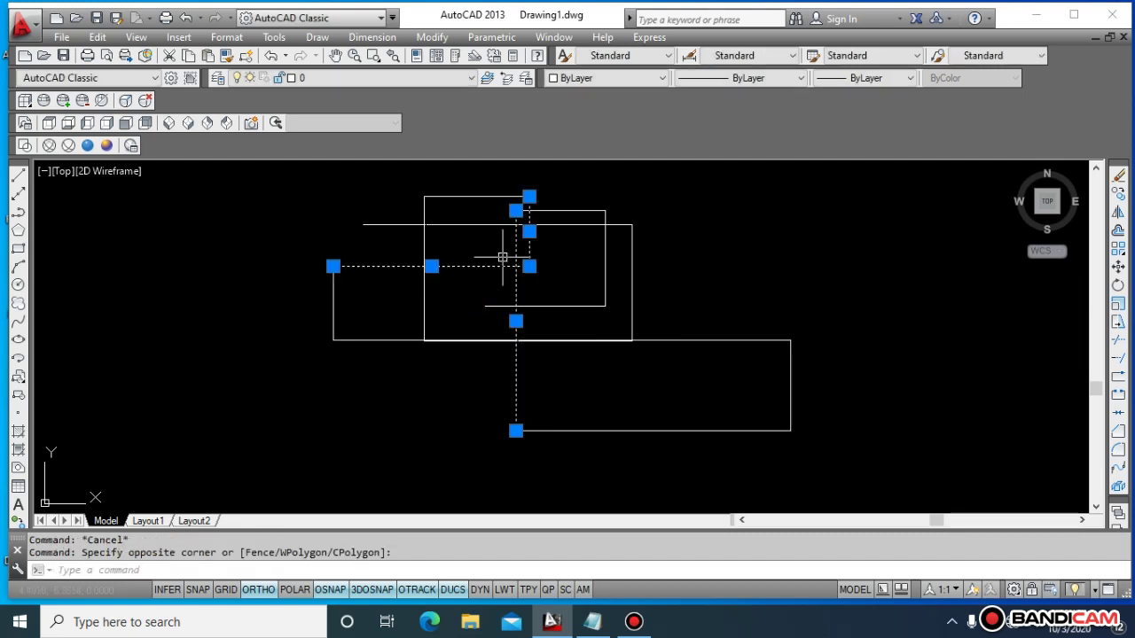
key(Escape)
click(503, 251)
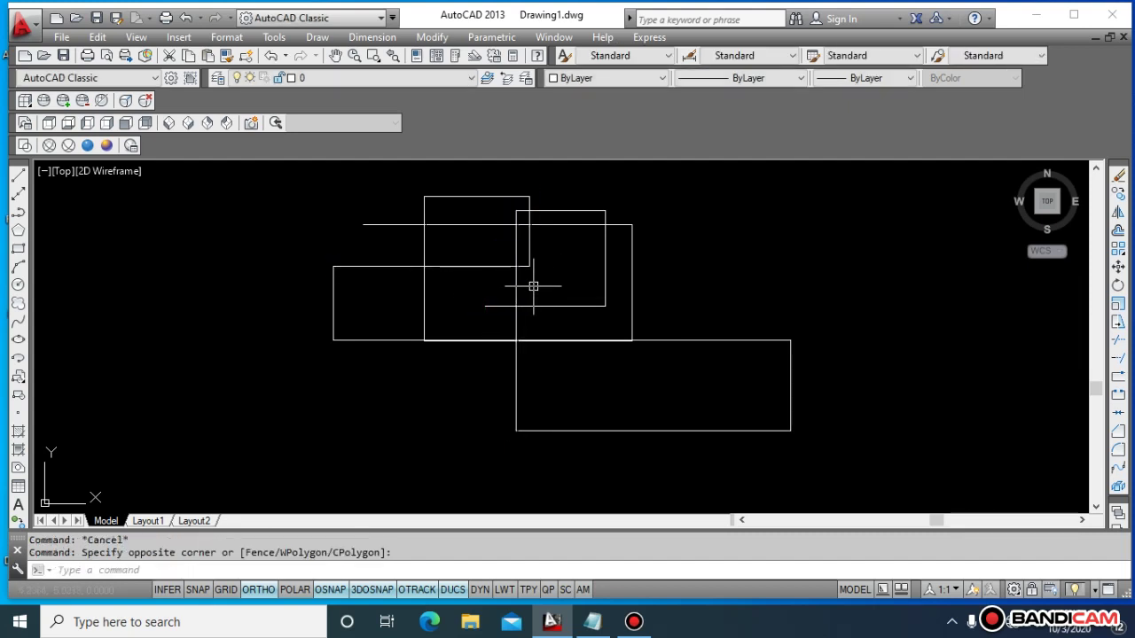
click(562, 281)
key(Escape)
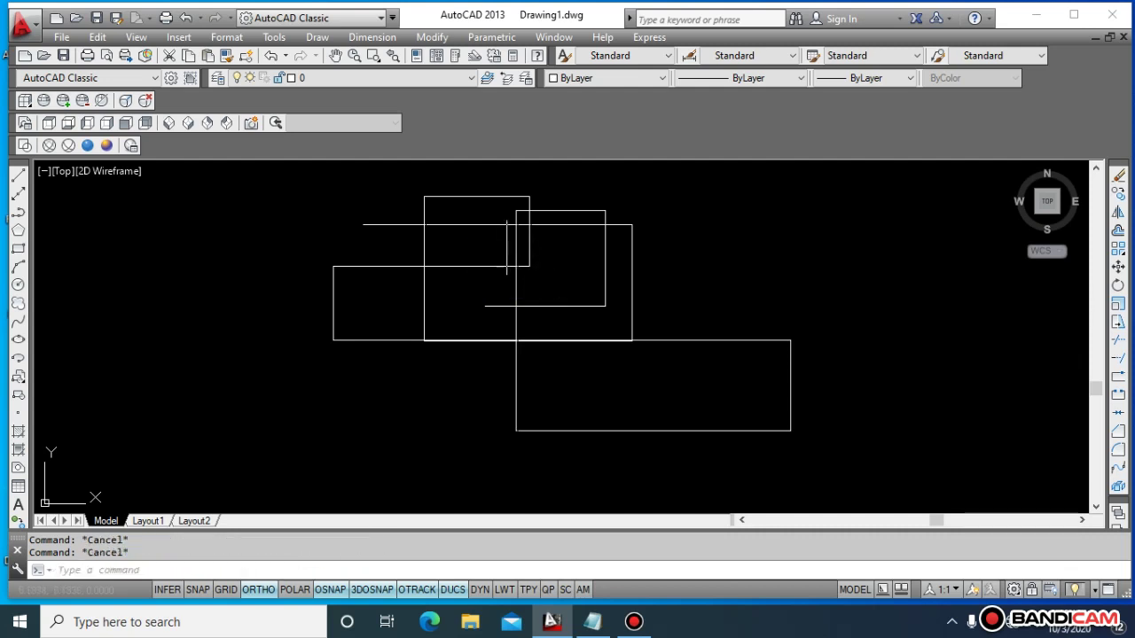
click(493, 235)
click(551, 281)
key(Escape)
key(Escape)
click(536, 273)
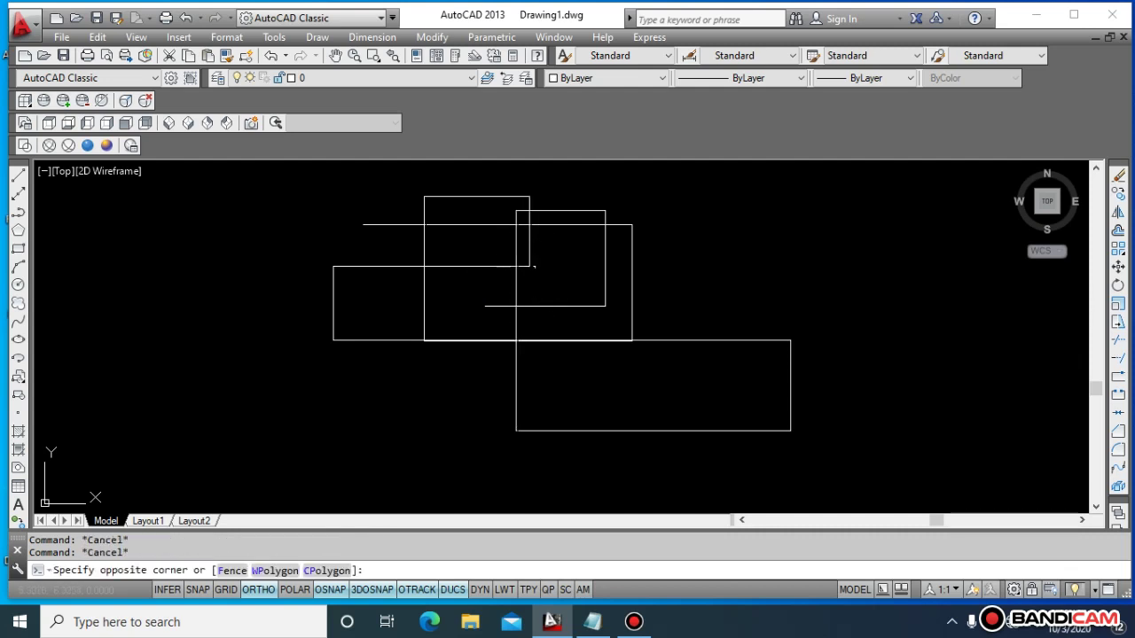
click(524, 260)
key(Escape)
key(Escape)
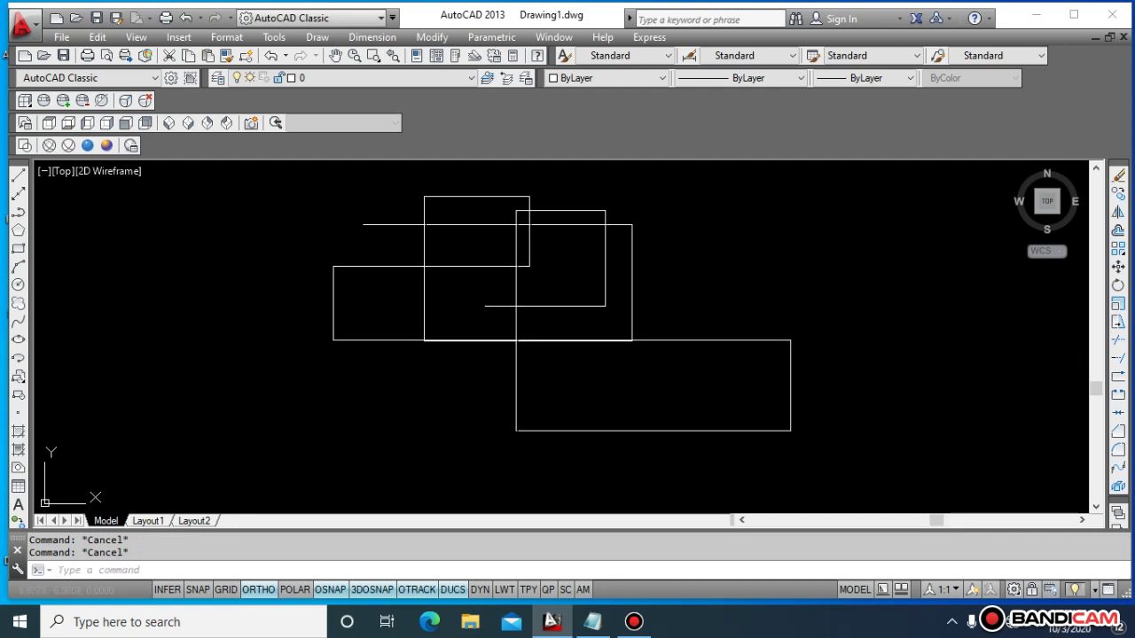
text(z)
- Zoom window into the area where the rectangles overlap
key(Return)
text(w)
key(Return)
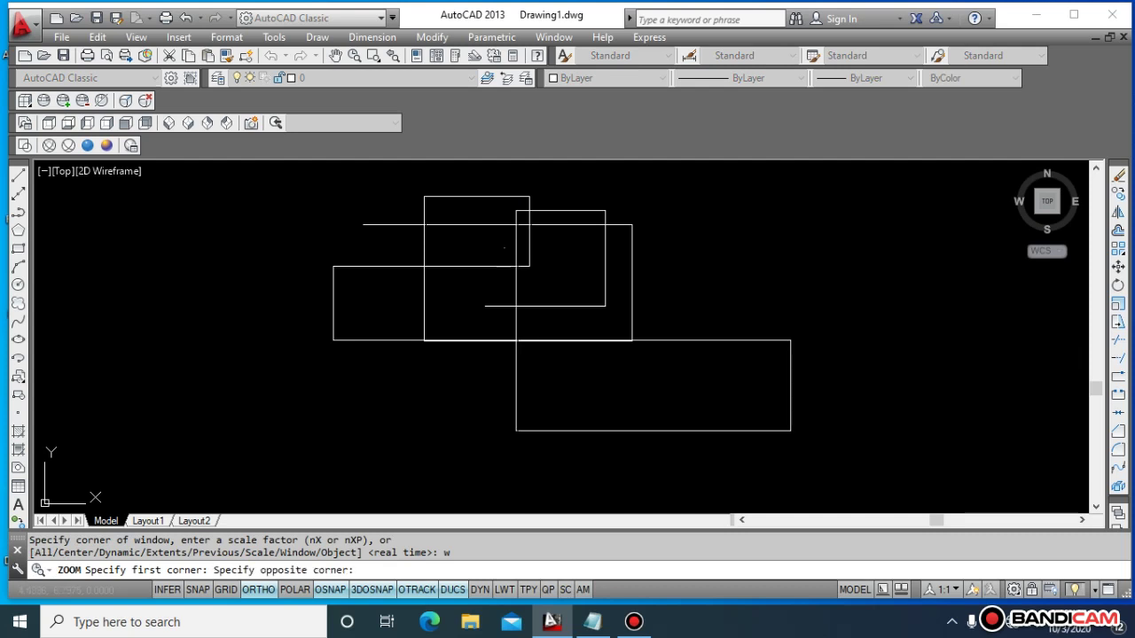
click(538, 279)
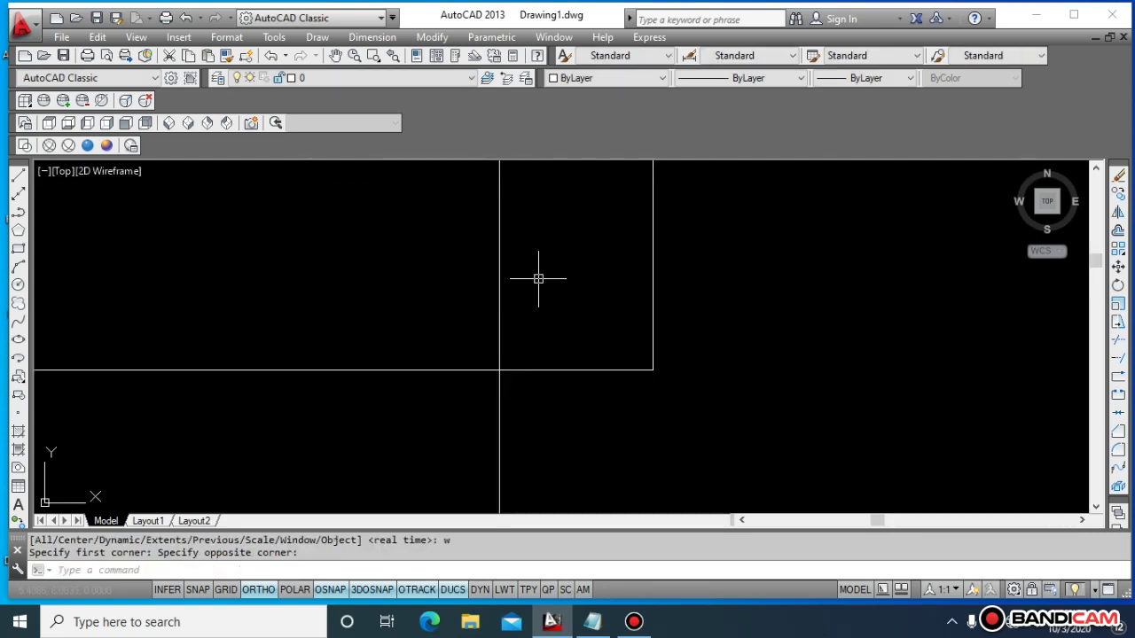
click(429, 280)
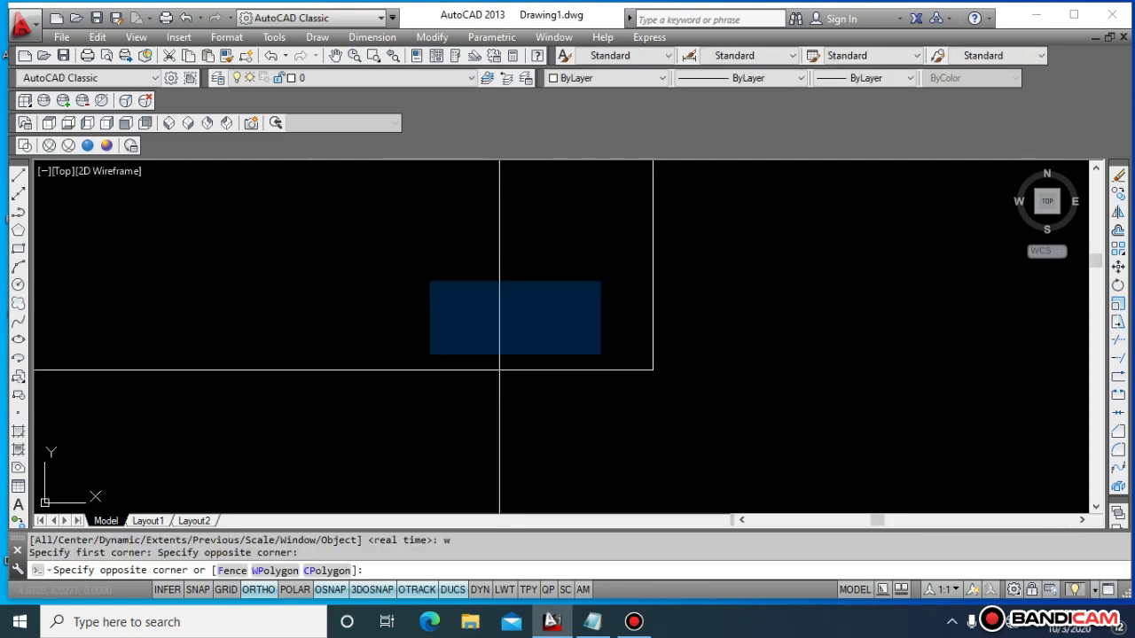
click(495, 354)
- Zoom further into a smaller window, then undo it to see all rectangles again
text(z)
key(Return)
click(469, 319)
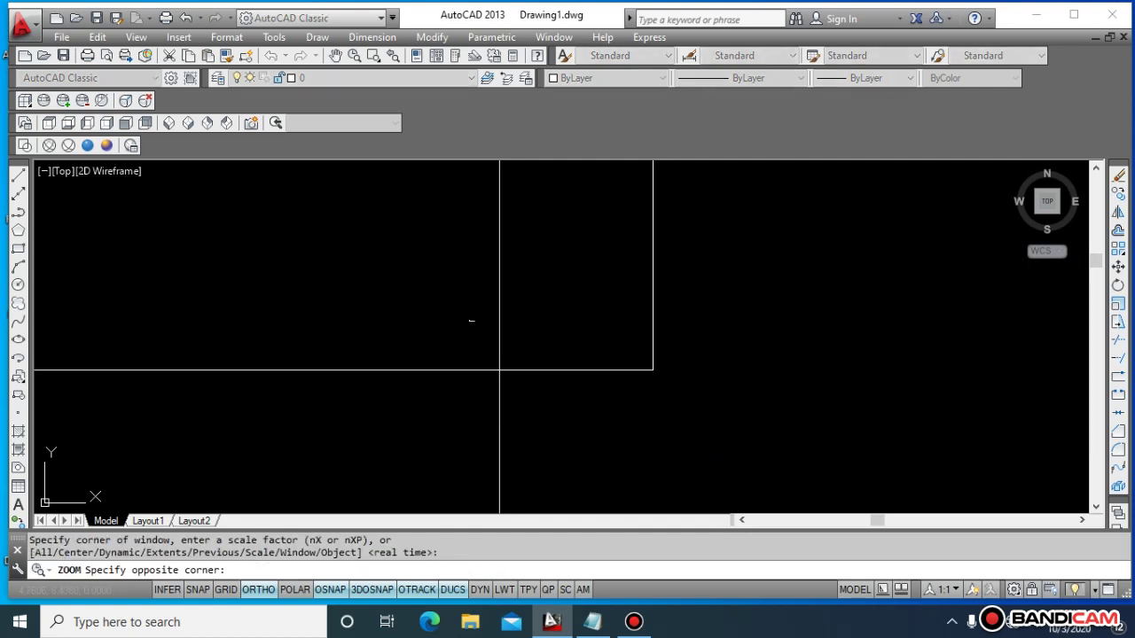
click(700, 405)
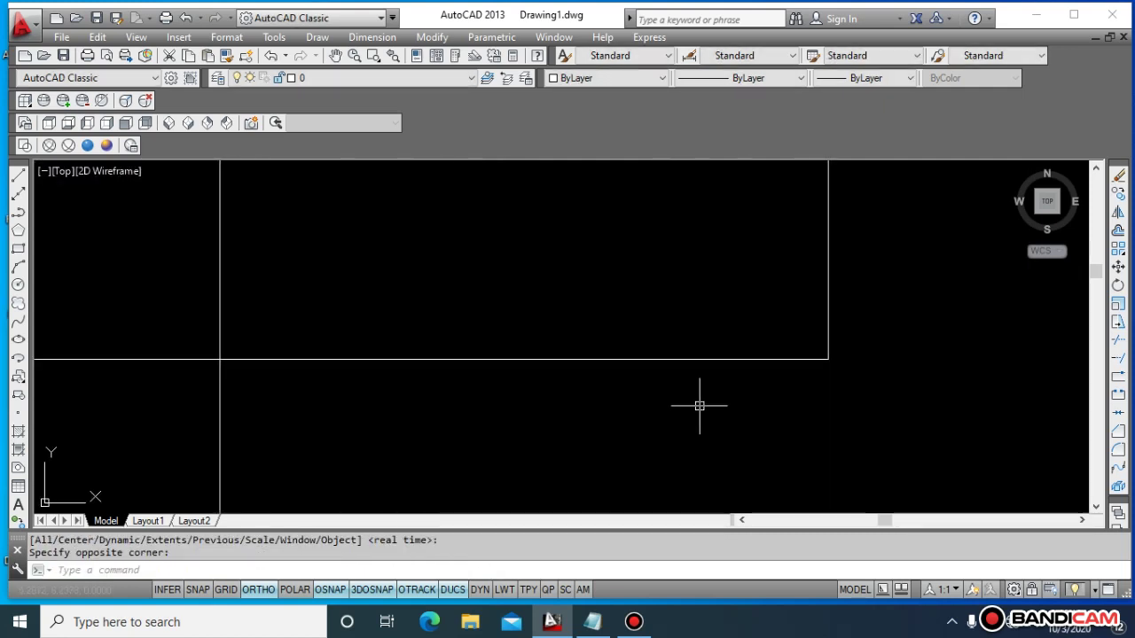
key(ctrl+z)
key(Escape)
key(Escape)
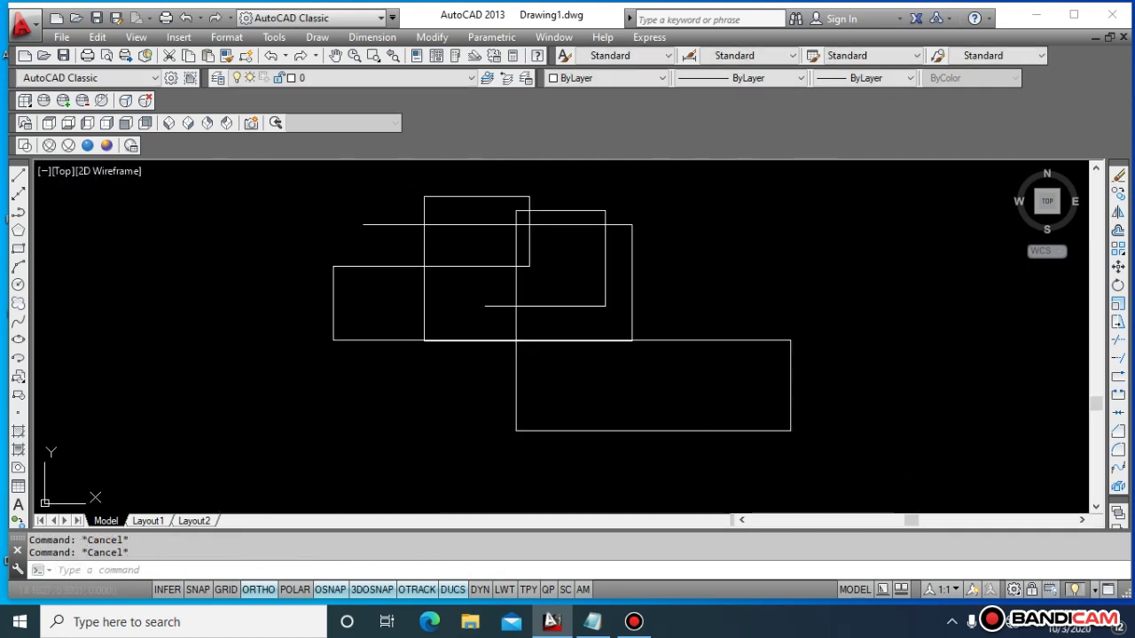
- Crossing-select all the rectangles and lines and erase them with E
click(878, 476)
click(307, 174)
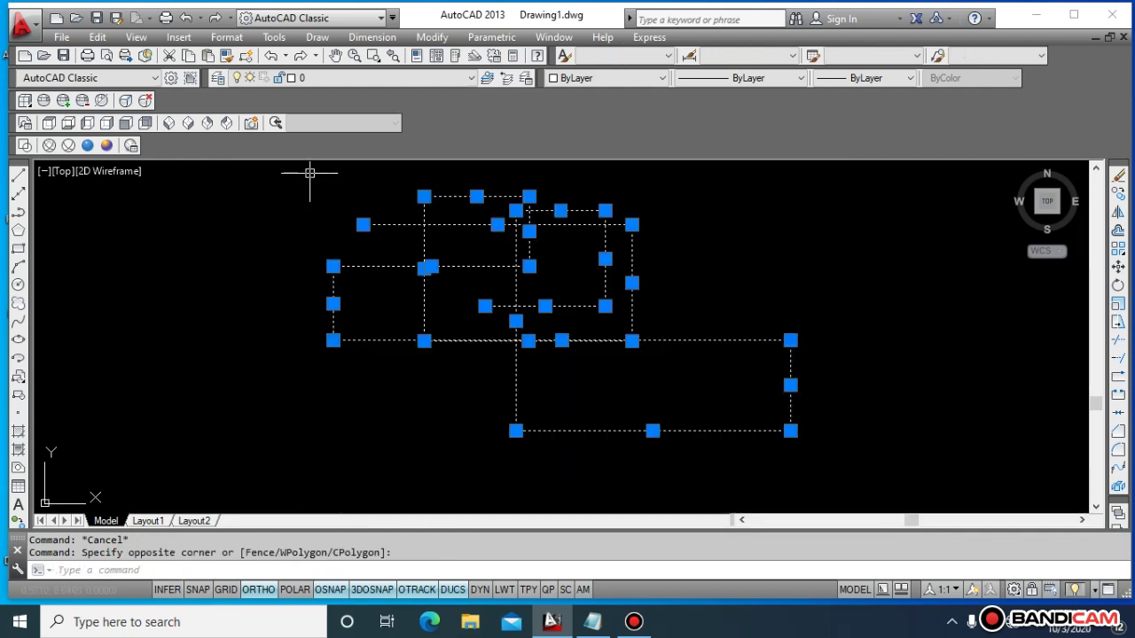
text(e)
key(Return)
- Confirm the erase, review the realtime zoom note in Notepad, then return to AutoCAD
key(Escape)
key(Escape)
click(592, 622)
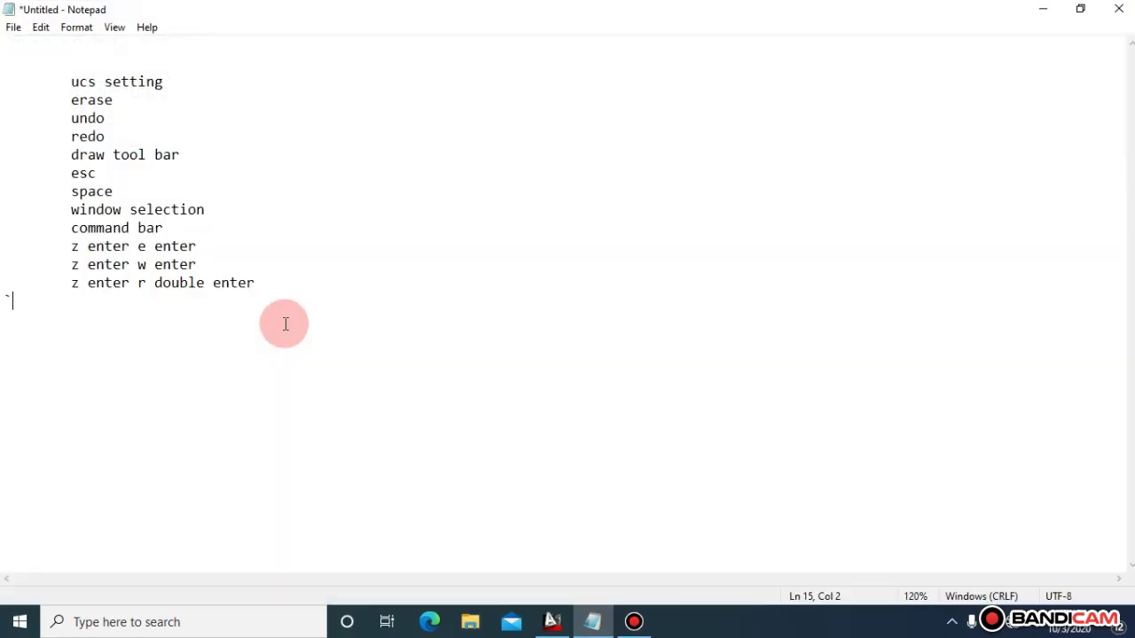
click(68, 281)
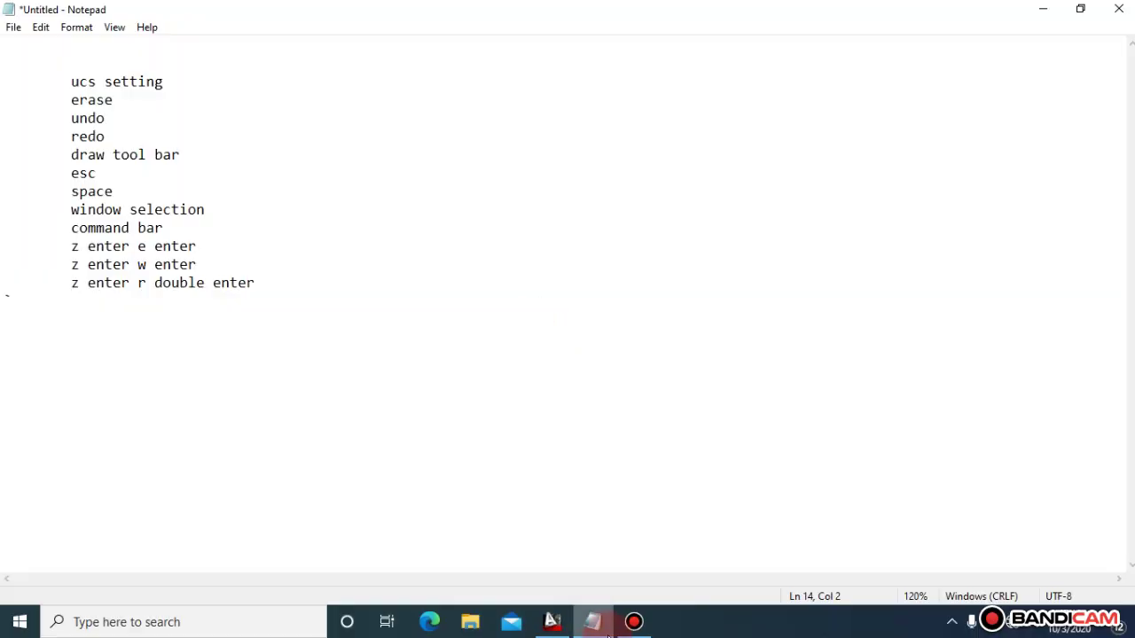
click(552, 622)
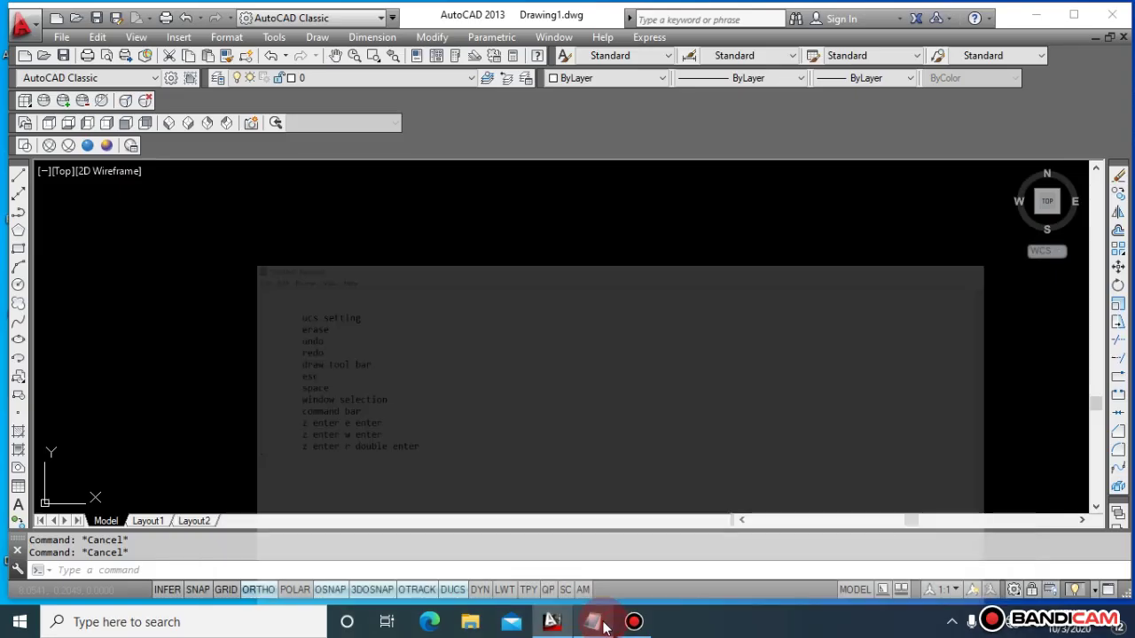
- Draw a single horizontal line with the Line command
key(Return)
click(410, 321)
click(626, 366)
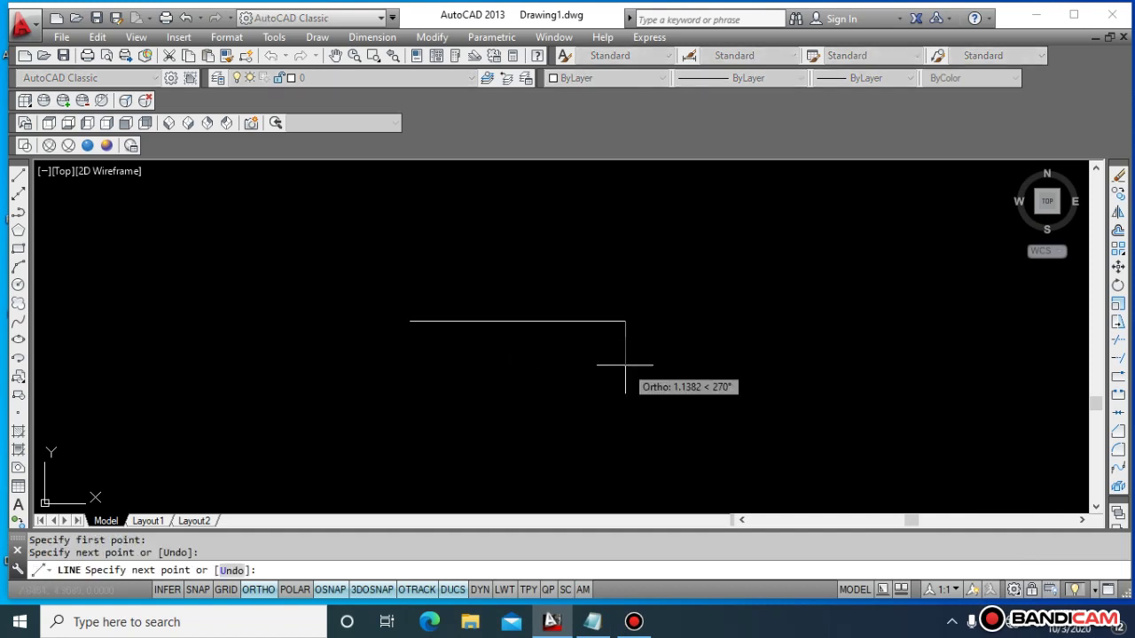
key(Escape)
- Use realtime zoom to zoom in and out on the line, then exit
key(Return)
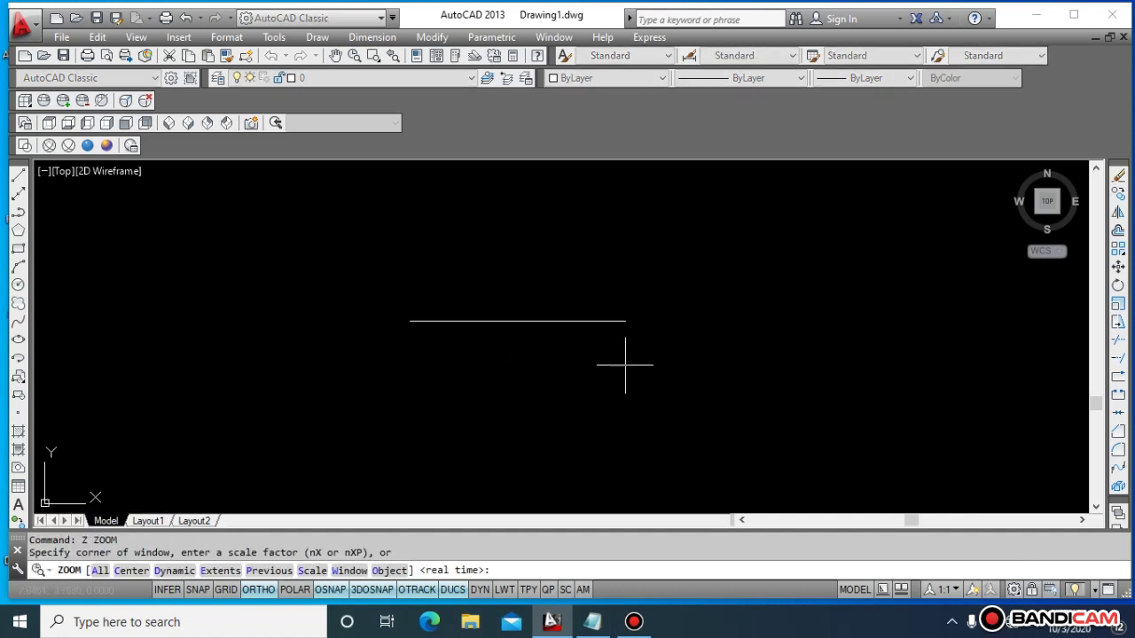
text(r)
key(Return)
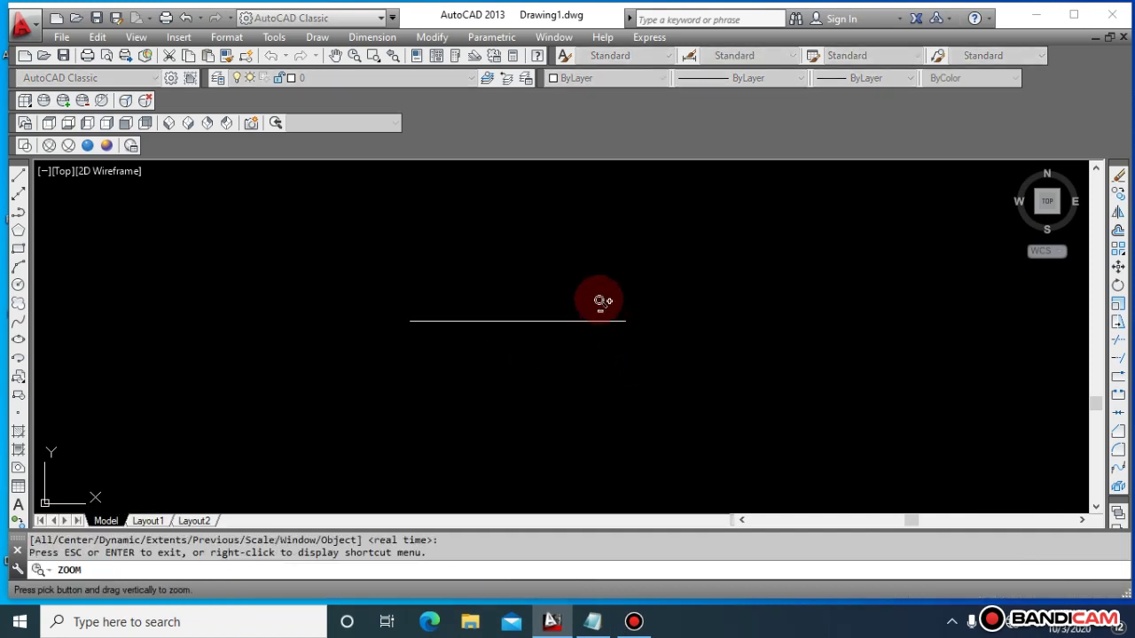
drag(749, 299, 568, 278)
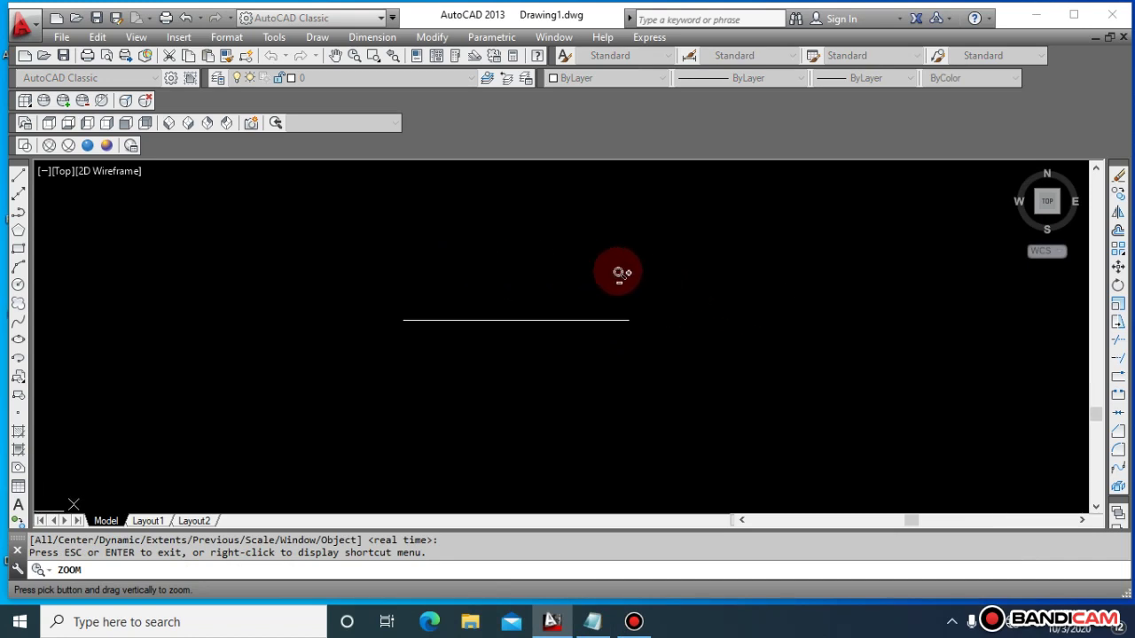
mouse_move(648, 279)
mouse_down()
mouse_move(499, 358)
mouse_move(470, 206)
mouse_move(568, 266)
mouse_move(557, 278)
mouse_move(618, 225)
mouse_up()
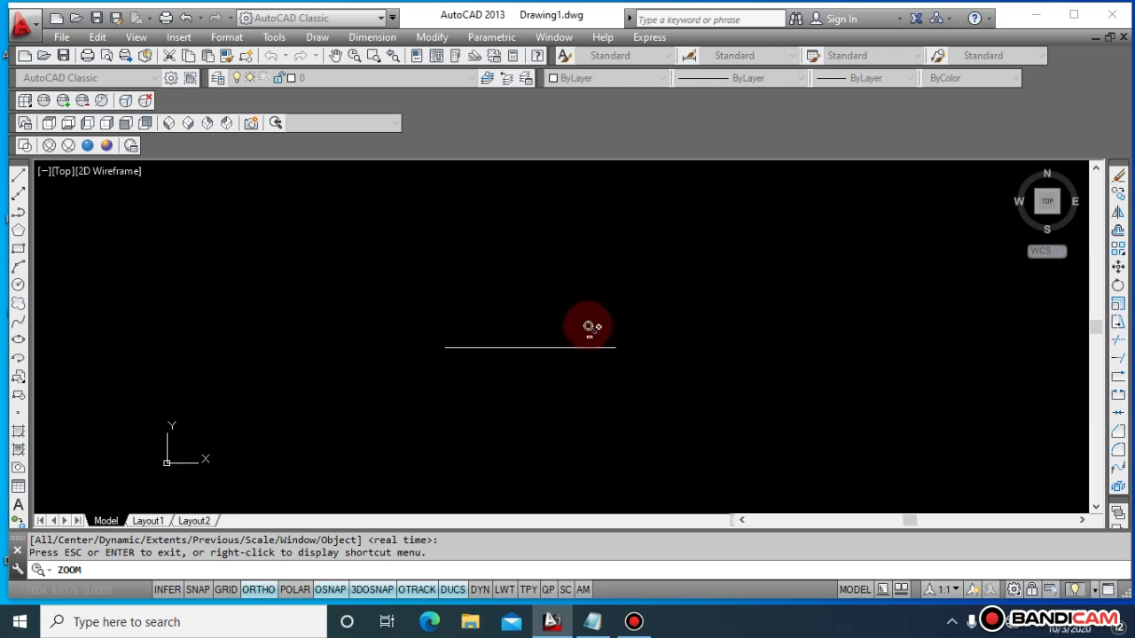
mouse_move(591, 324)
mouse_down()
mouse_move(626, 215)
mouse_move(600, 228)
mouse_move(564, 199)
mouse_move(572, 186)
mouse_move(583, 246)
mouse_move(571, 356)
mouse_move(584, 296)
mouse_up()
key(Escape)
key(Escape)
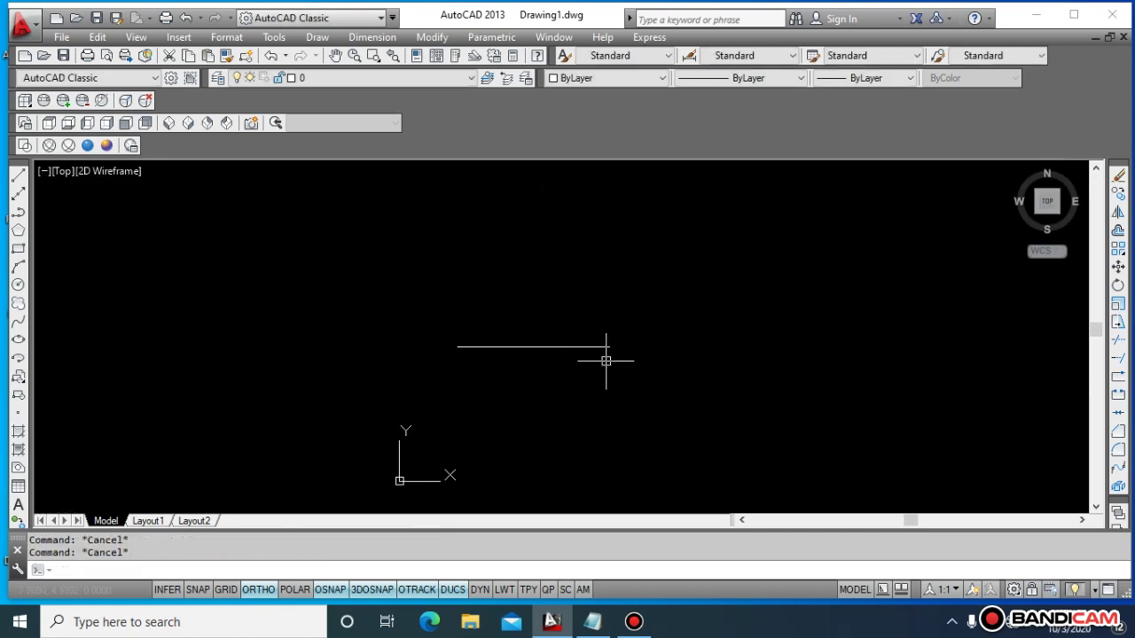
- Undo the zoom, crossing-select the horizontal line, then clear the selection
key(ctrl+z)
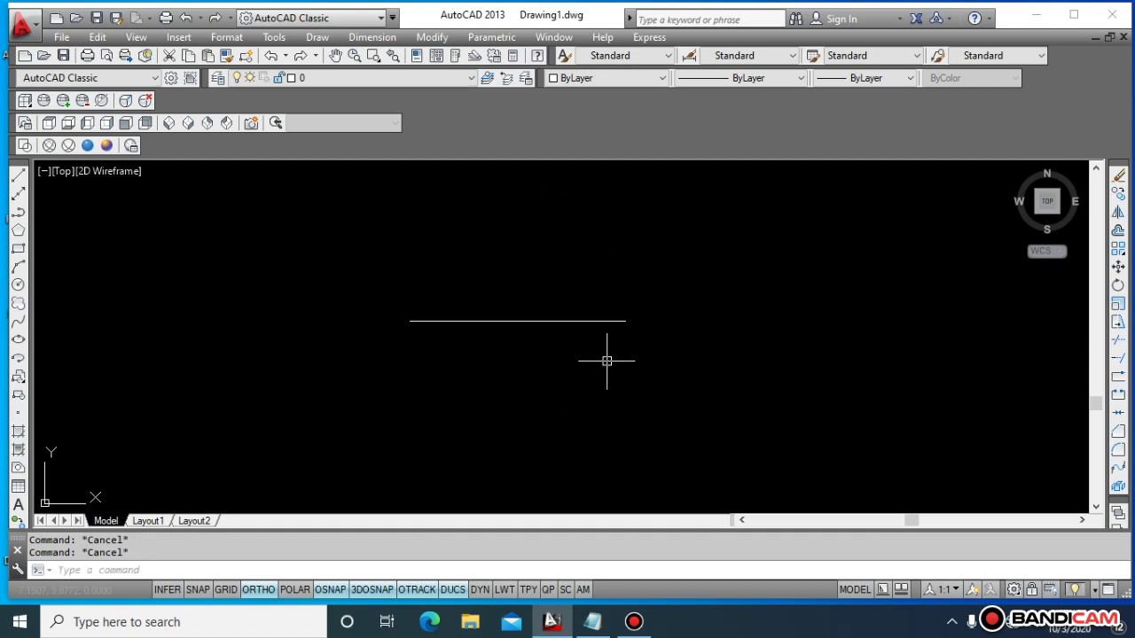
key(Escape)
click(712, 441)
click(383, 289)
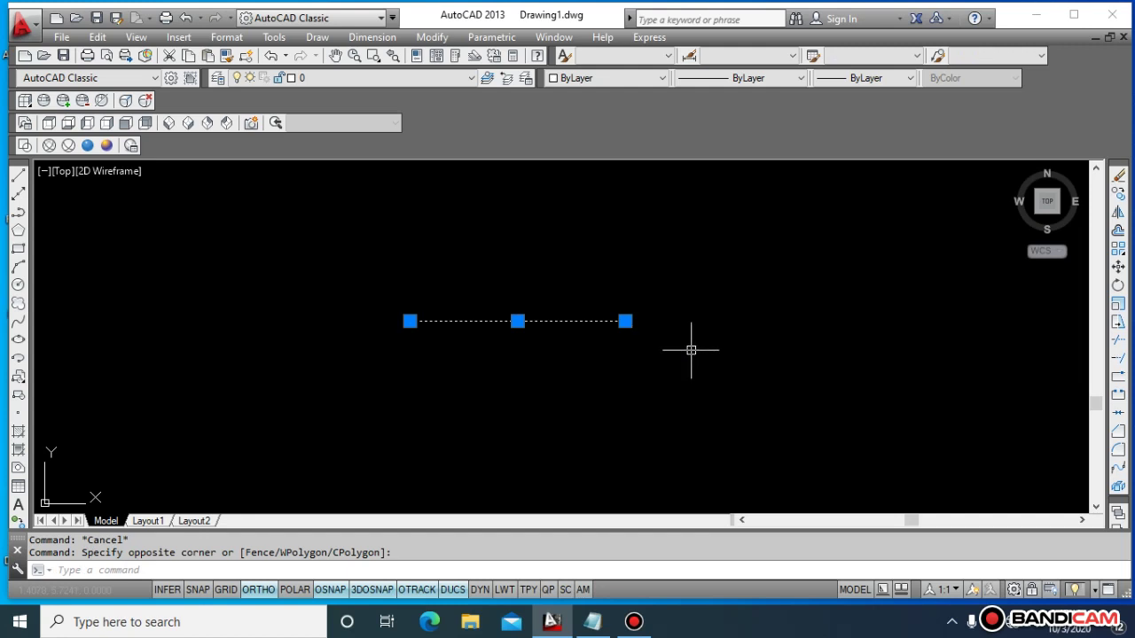
key(Escape)
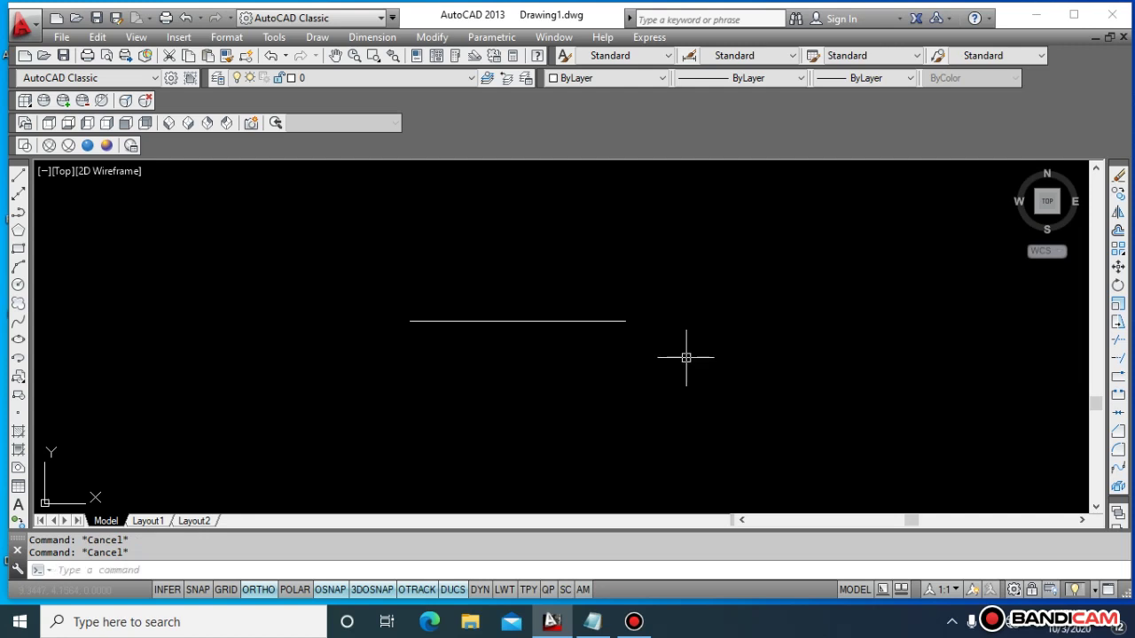
- Crossing-select the horizontal line again and erase it with E
click(685, 357)
click(374, 289)
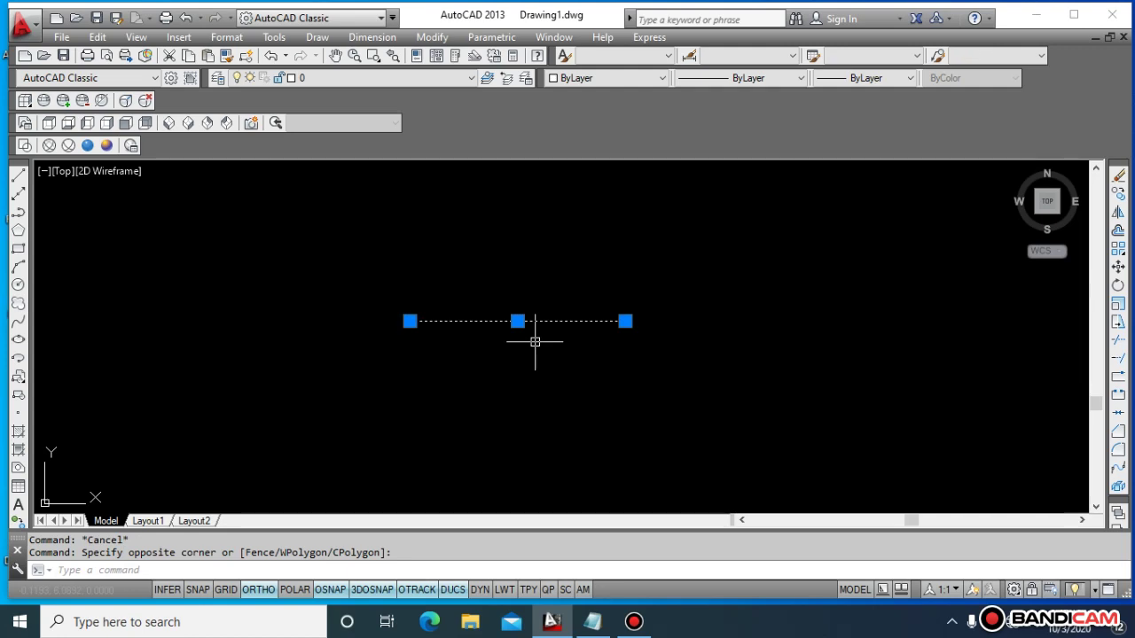
text(e)
key(Return)
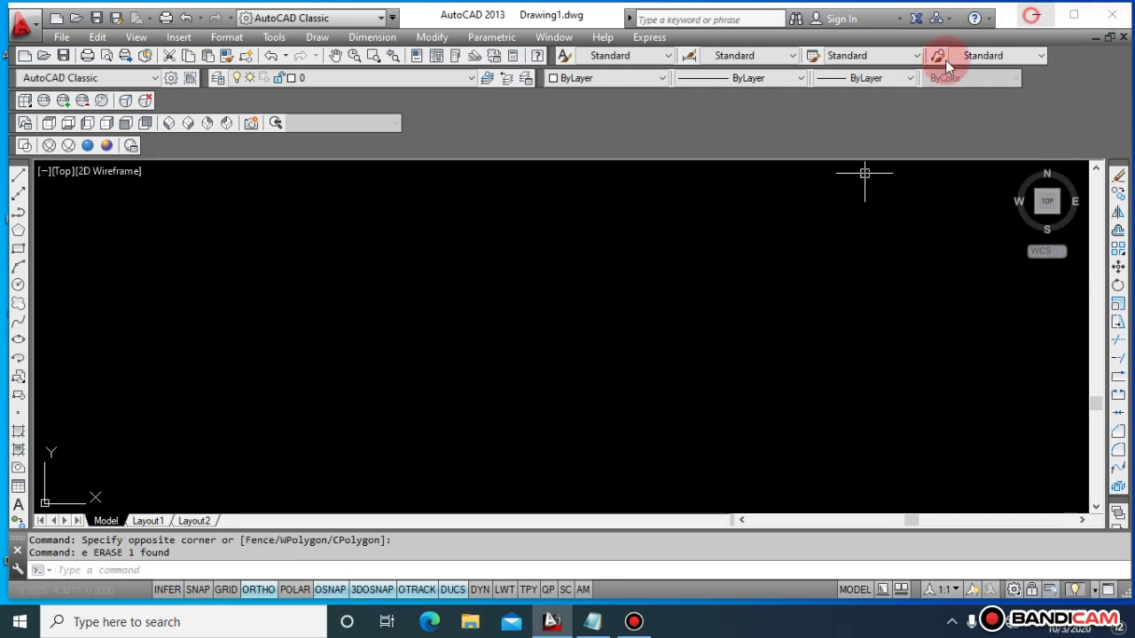